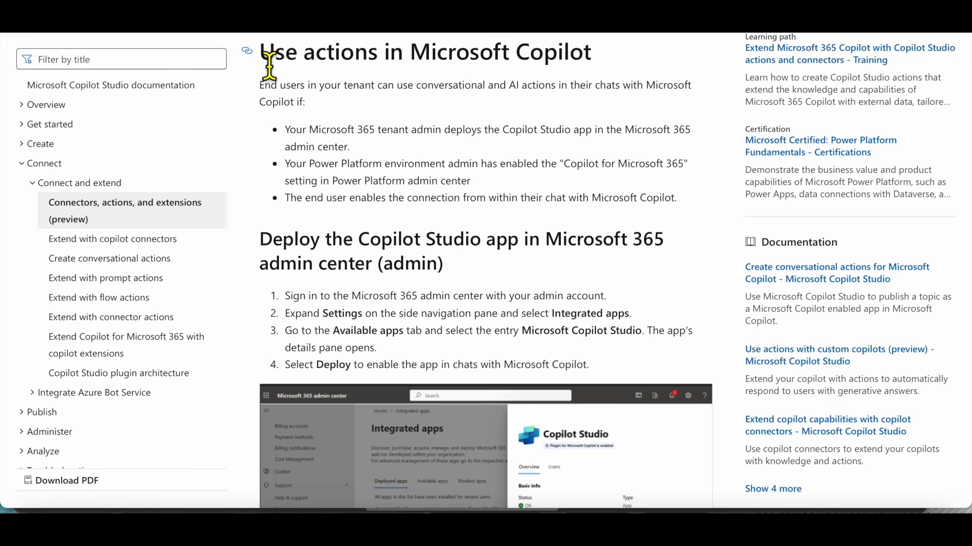
# Highlight the 'Use actions in Microsoft Copilot' heading and scroll through the Deploy and Enable/Disable steps
pyautogui.moveTo(270, 66); pyautogui.dragTo(601, 63)
pyautogui.scroll(-3, 551, 112)
pyautogui.scroll(-1, 551, 113)
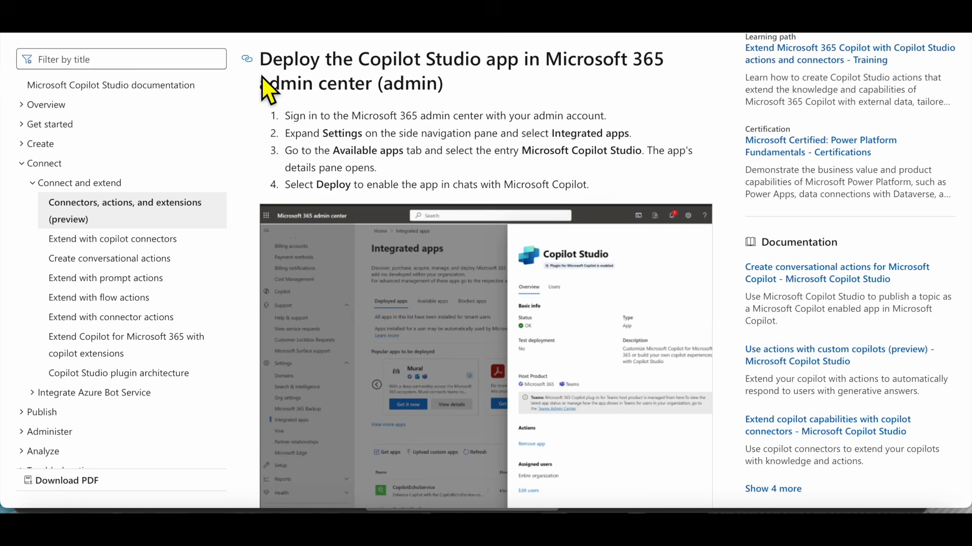
pyautogui.scroll(-5, 259, 116)
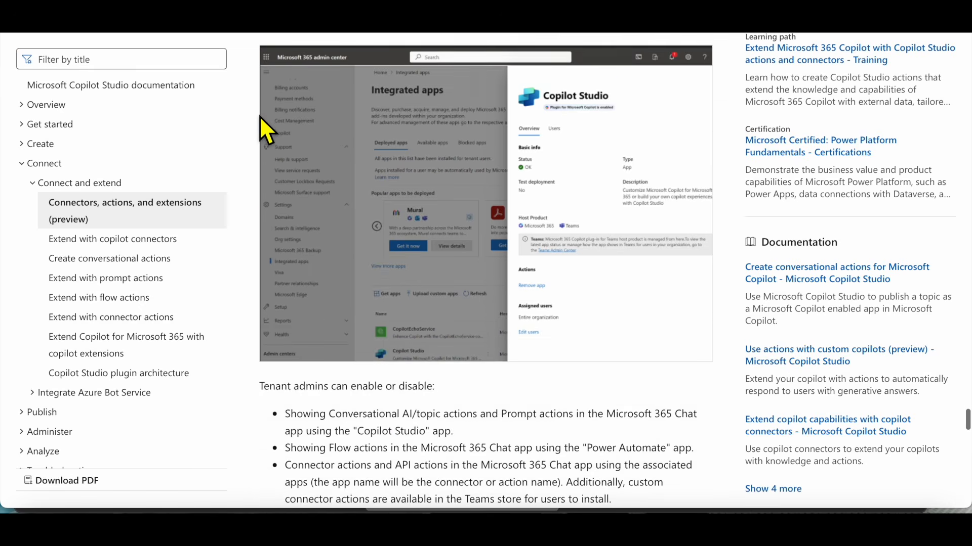
pyautogui.scroll(-8, 259, 116)
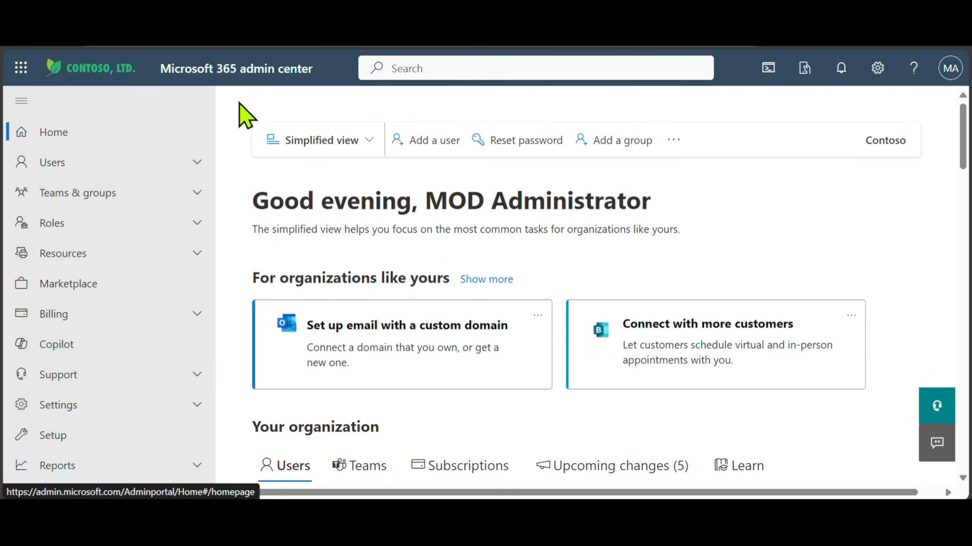
# Under Settings > Integrated apps, search the Available apps list for 'stud'
pyautogui.scroll(-3, 135, 184)
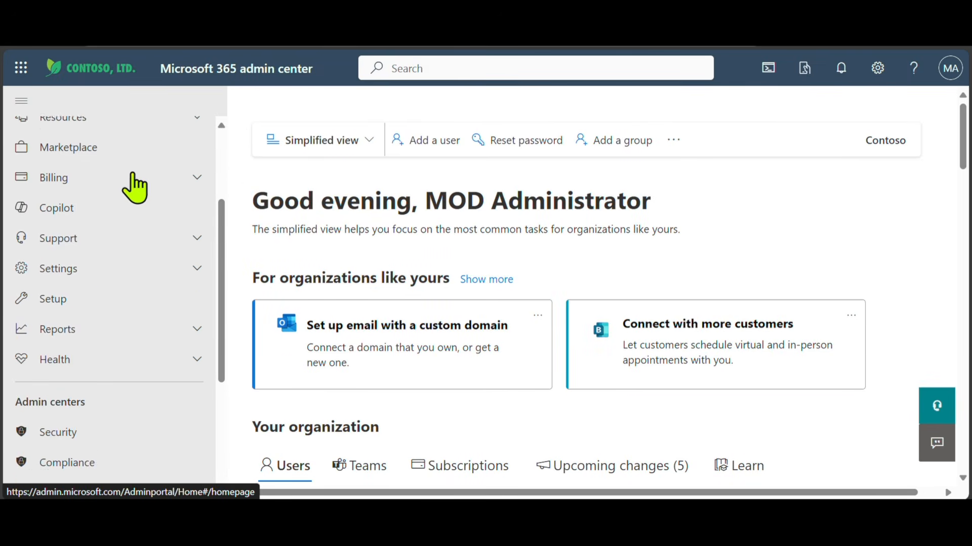
pyautogui.click(195, 255)
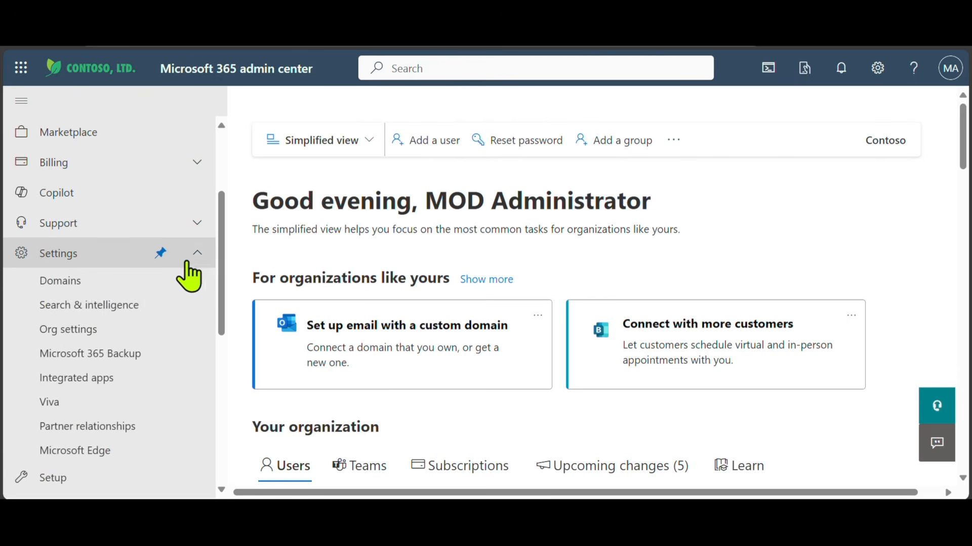
pyautogui.click(83, 379)
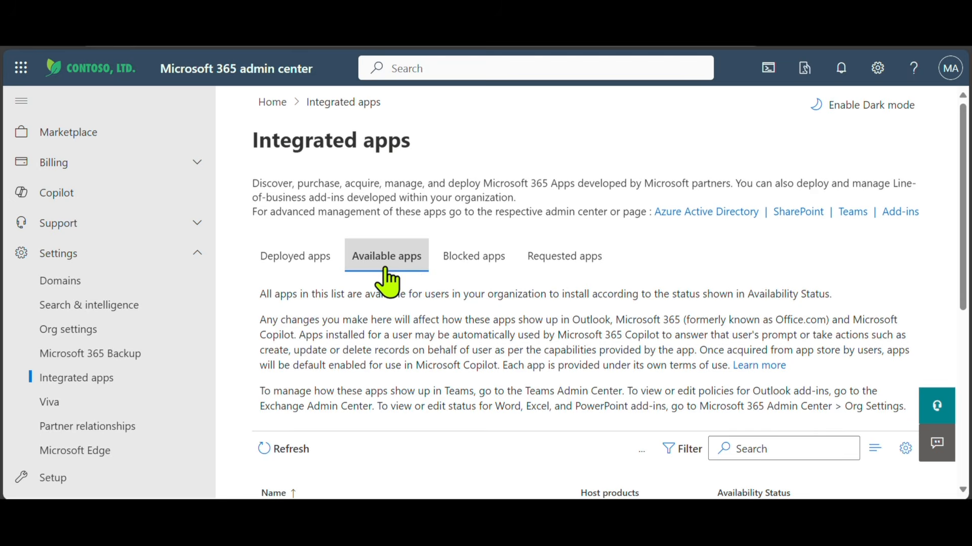
pyautogui.scroll(-1, 656, 315)
pyautogui.scroll(-1, 657, 329)
pyautogui.click(768, 298)
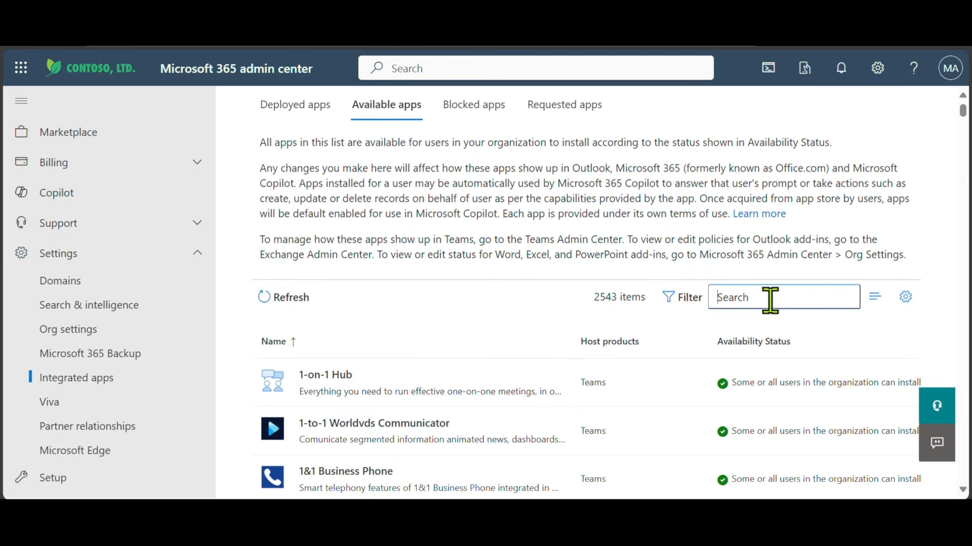
pyautogui.write('stud')
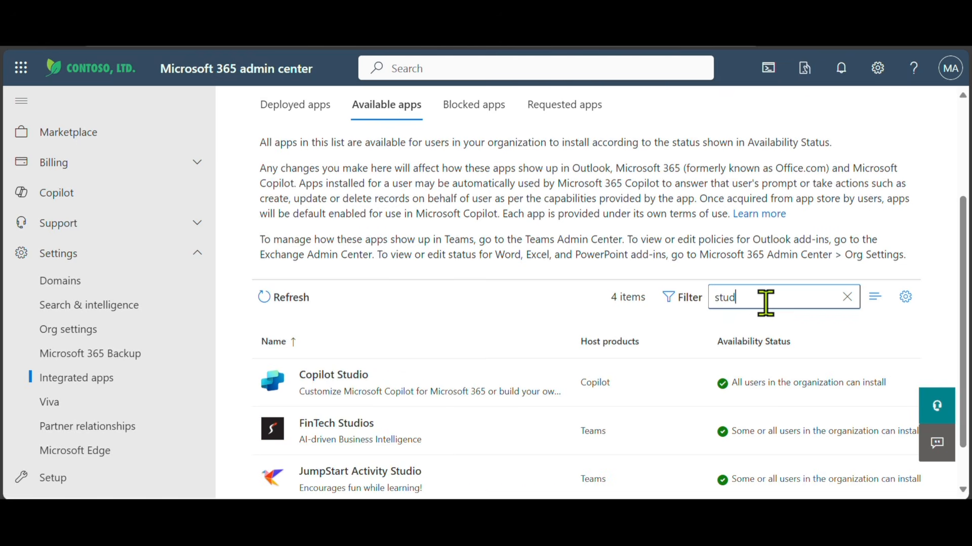
# Open Copilot Studio's details, highlight its Not deployed status, and choose Deploy app
pyautogui.click(399, 395)
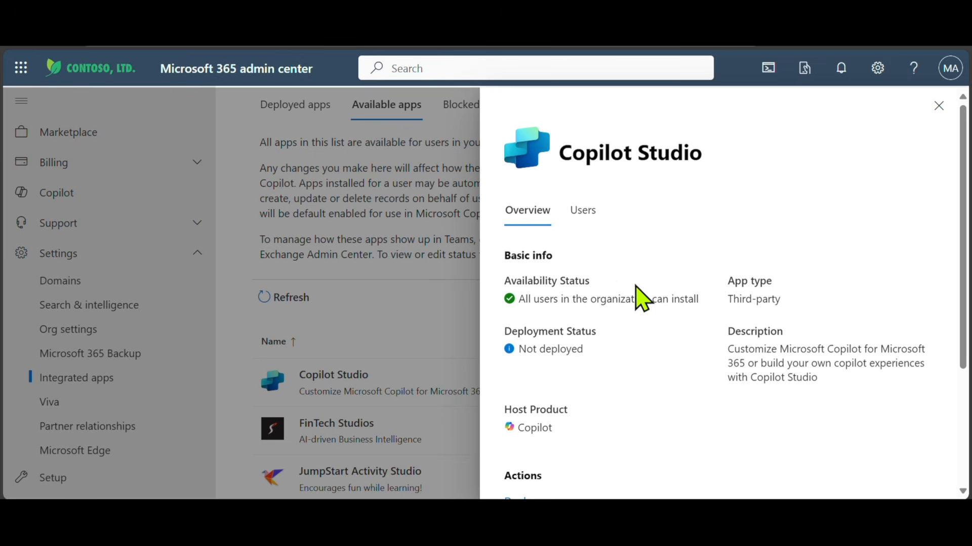
pyautogui.moveTo(587, 354); pyautogui.dragTo(501, 356)
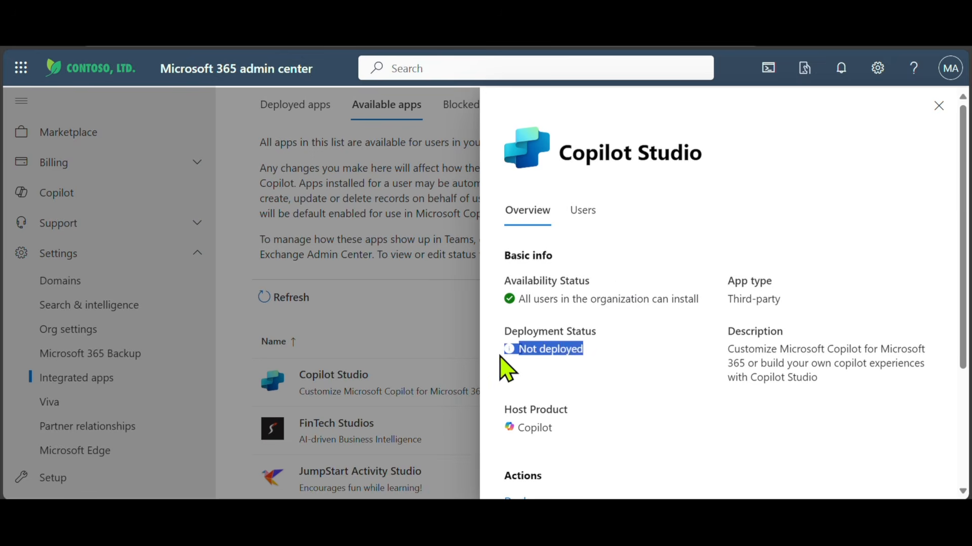
pyautogui.click(653, 330)
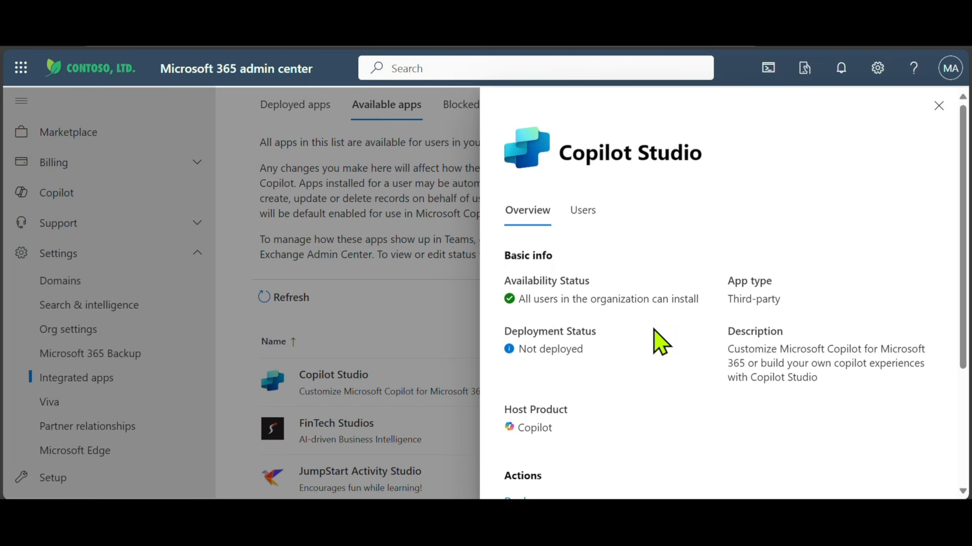
pyautogui.scroll(-3, 659, 345)
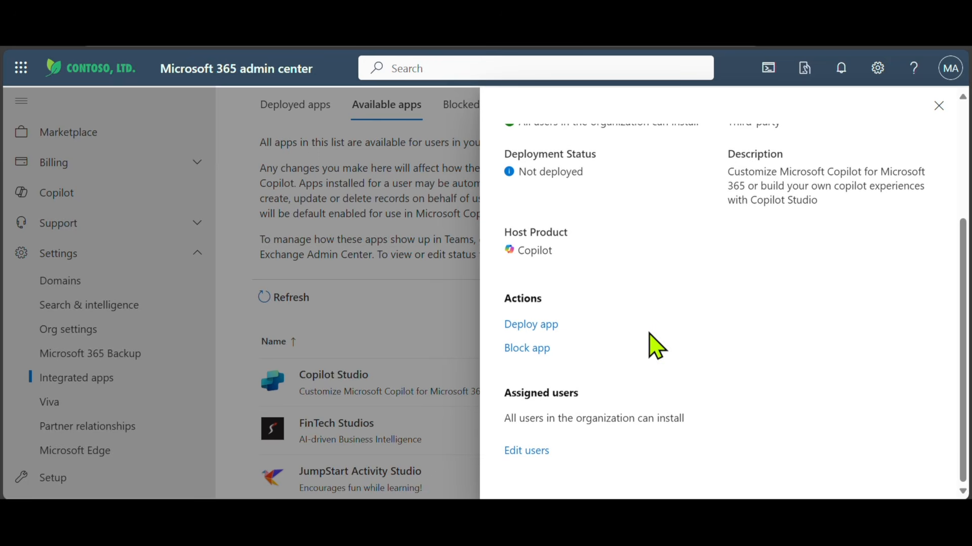
pyautogui.click(532, 329)
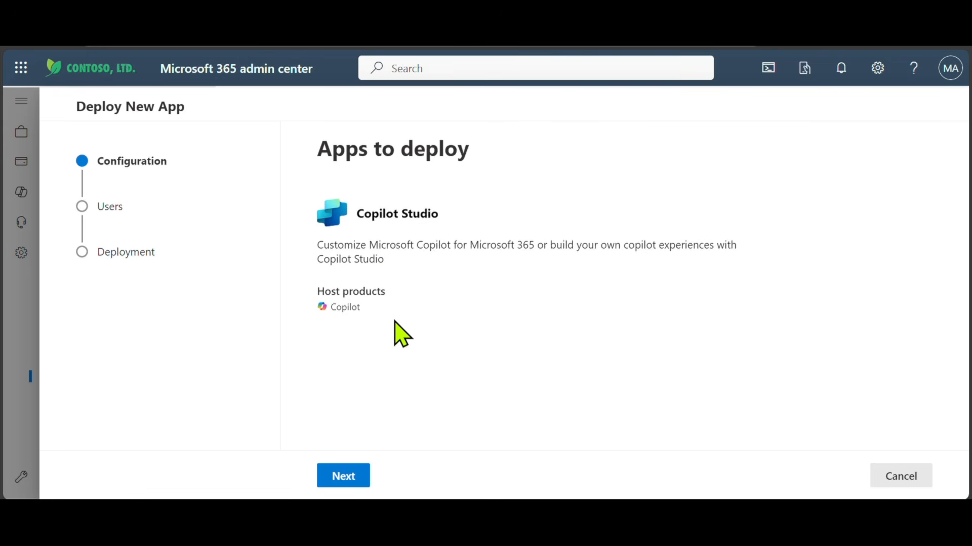
# Deploy Copilot Studio to the Entire organization, finish the deployment and close the wizard
pyautogui.click(344, 478)
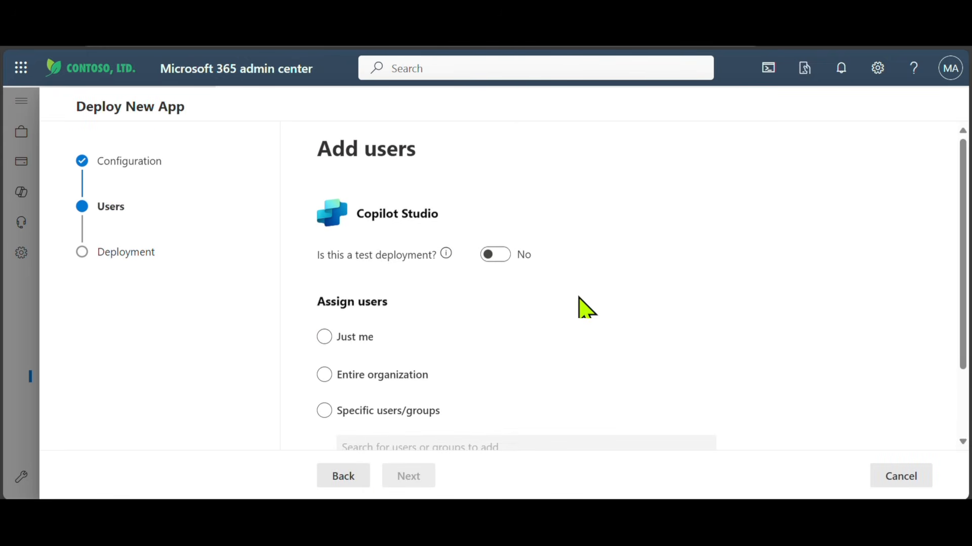
pyautogui.scroll(-2, 571, 304)
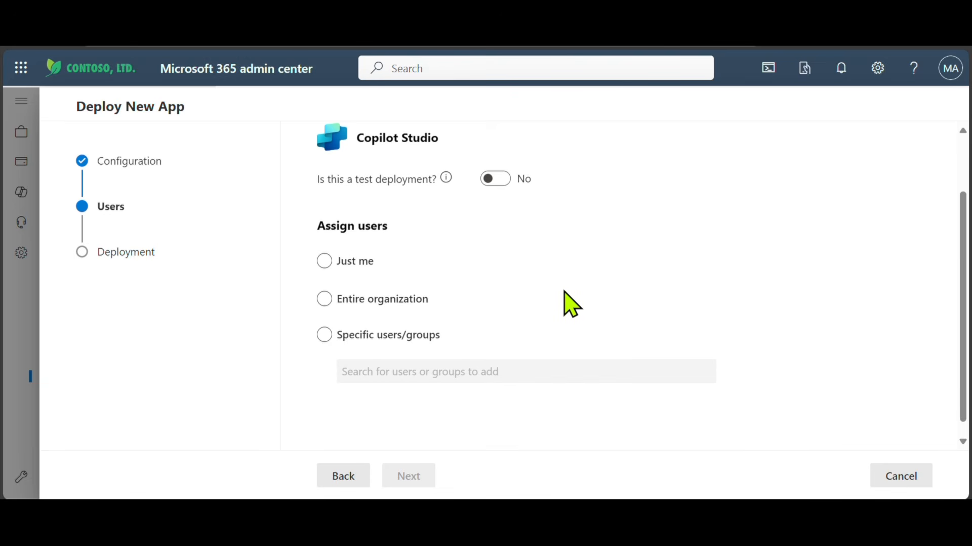
pyautogui.click(325, 300)
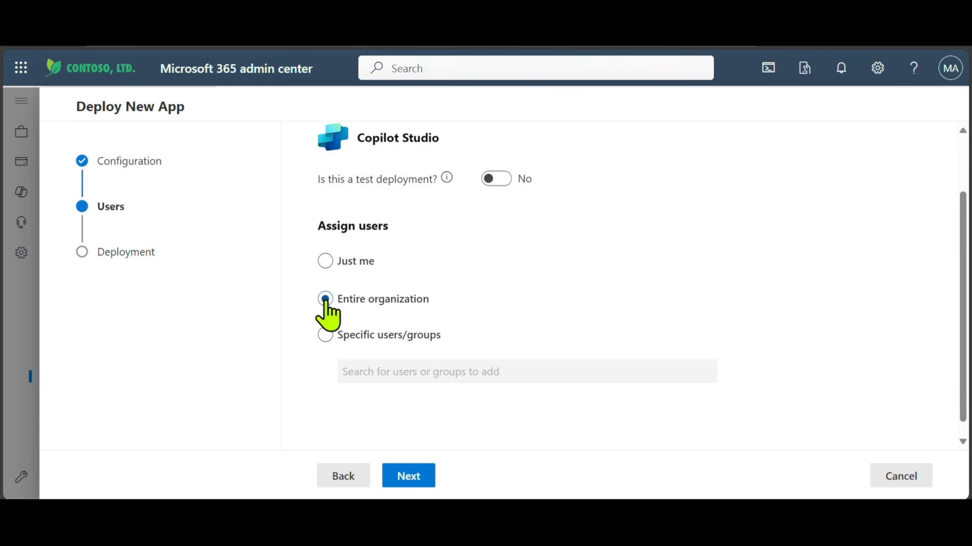
pyautogui.click(408, 486)
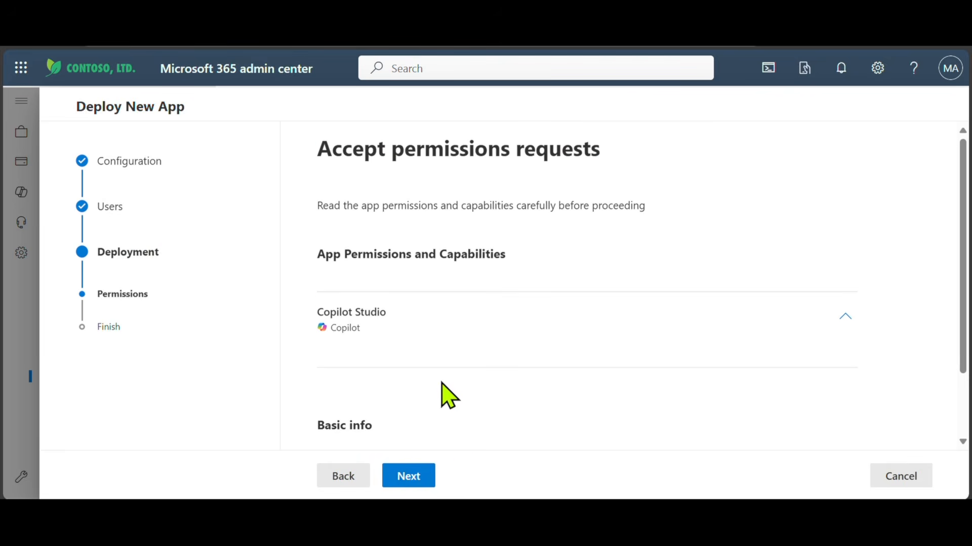
pyautogui.scroll(-2, 445, 395)
pyautogui.click(403, 481)
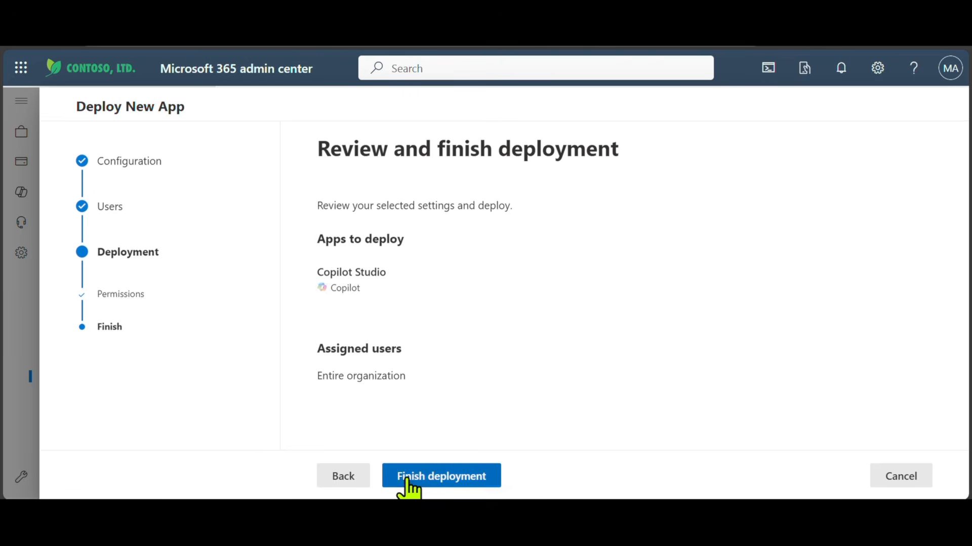
pyautogui.click(441, 481)
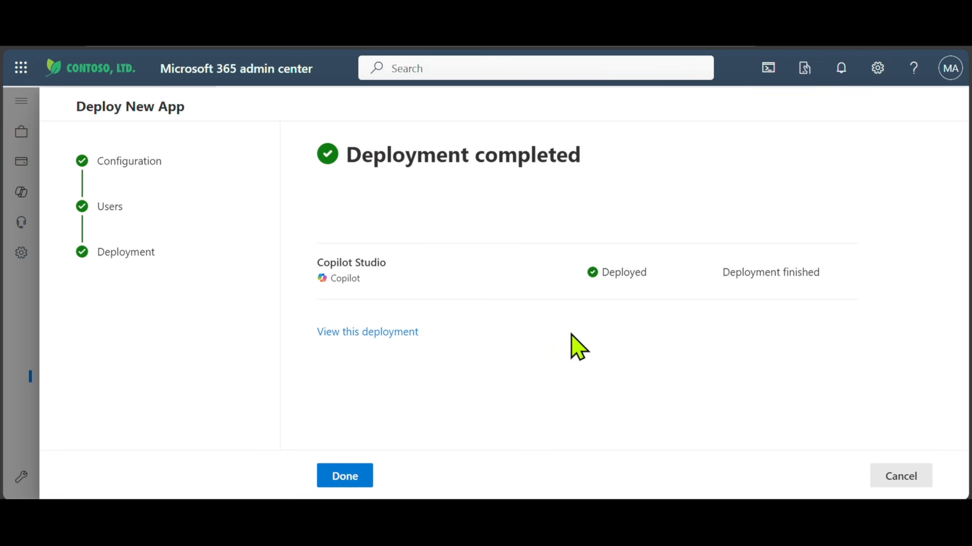
pyautogui.click(343, 478)
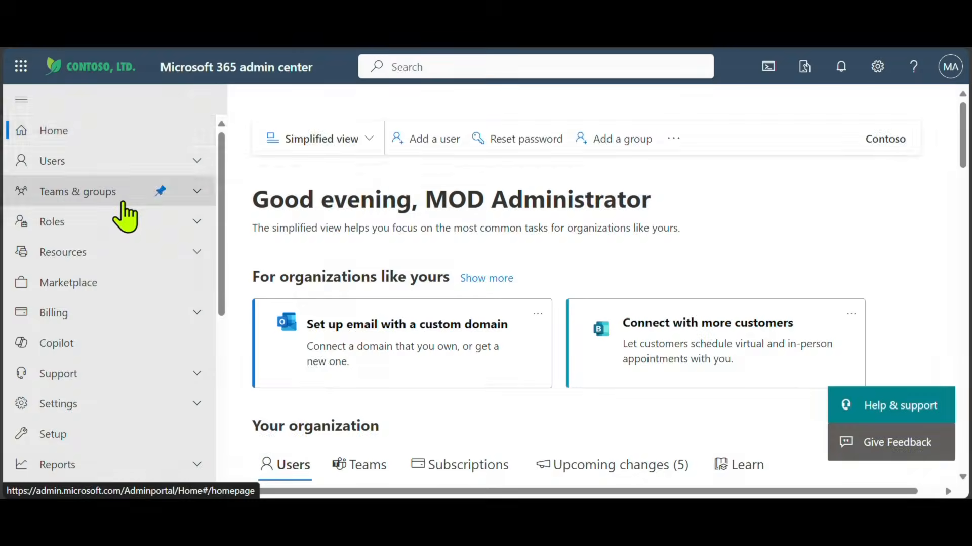
# From All admin centers, open the Power Platform admin center via Power Apps
pyautogui.scroll(-5, 124, 217)
pyautogui.scroll(-1, 124, 217)
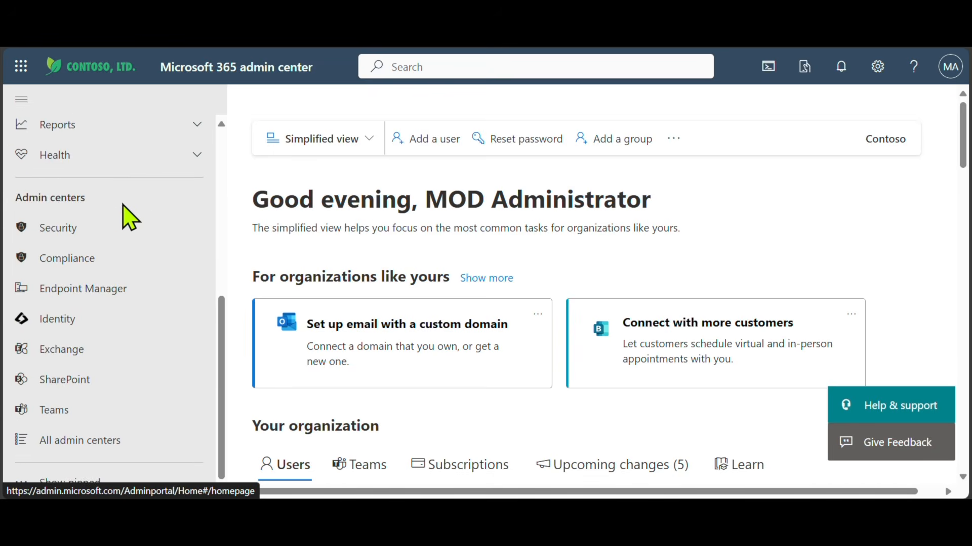
pyautogui.click(100, 443)
pyautogui.scroll(-6, 413, 304)
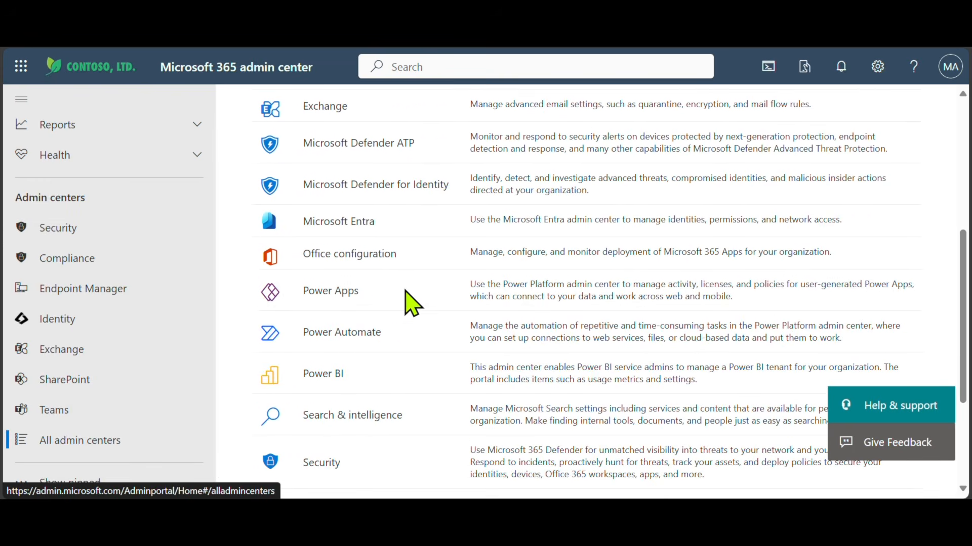
pyautogui.click(319, 293)
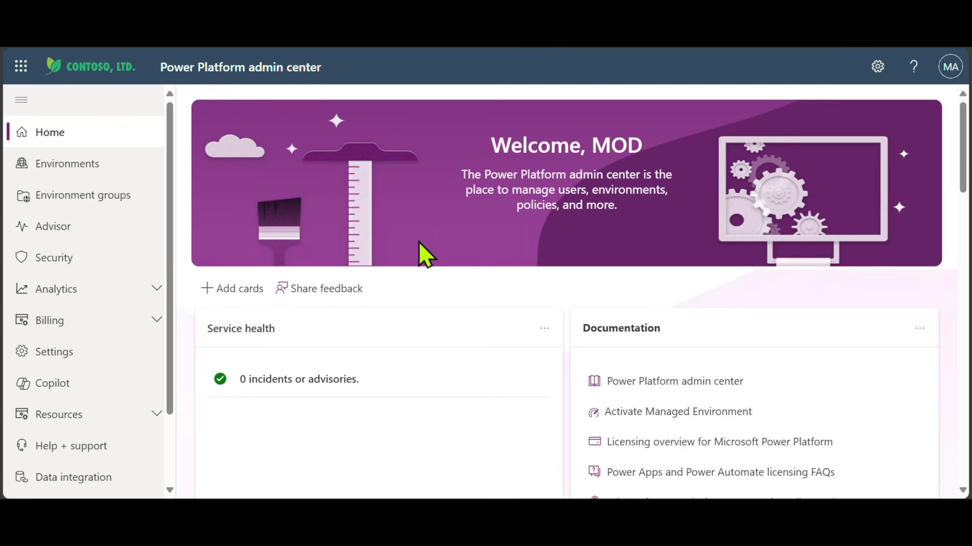
# Select Contoso (default) and review the Enable Managed Environments pane, including its Dataverse-required error
pyautogui.click(69, 172)
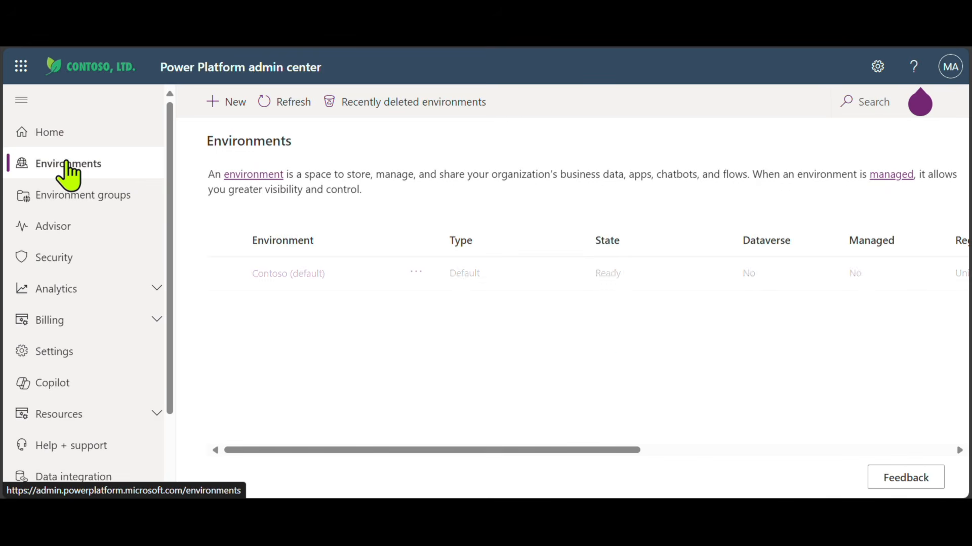
pyautogui.click(225, 274)
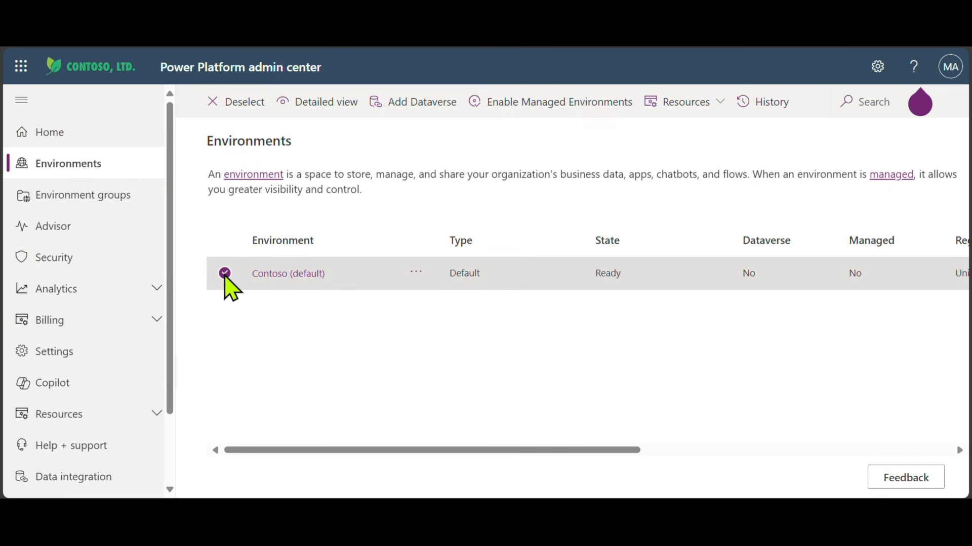
pyautogui.click(577, 115)
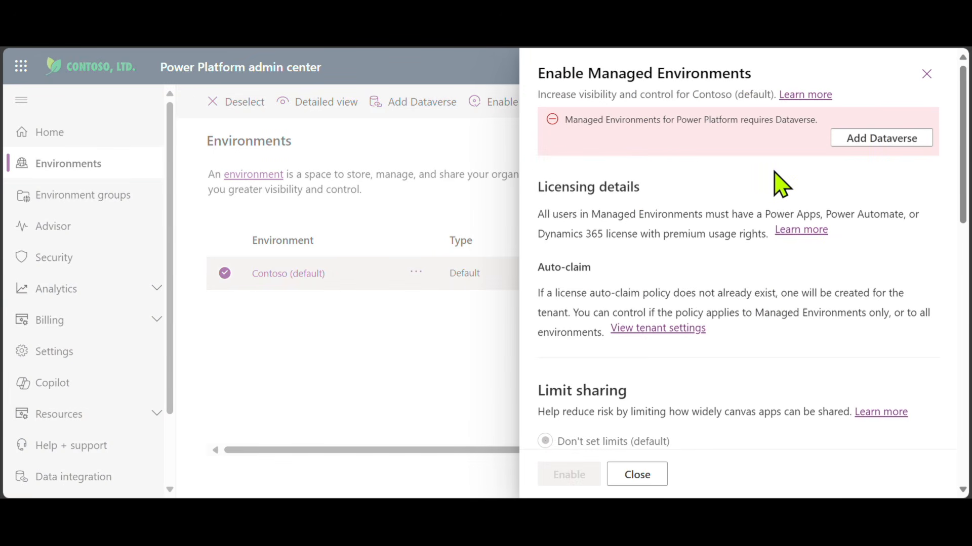
pyautogui.scroll(-2, 709, 186)
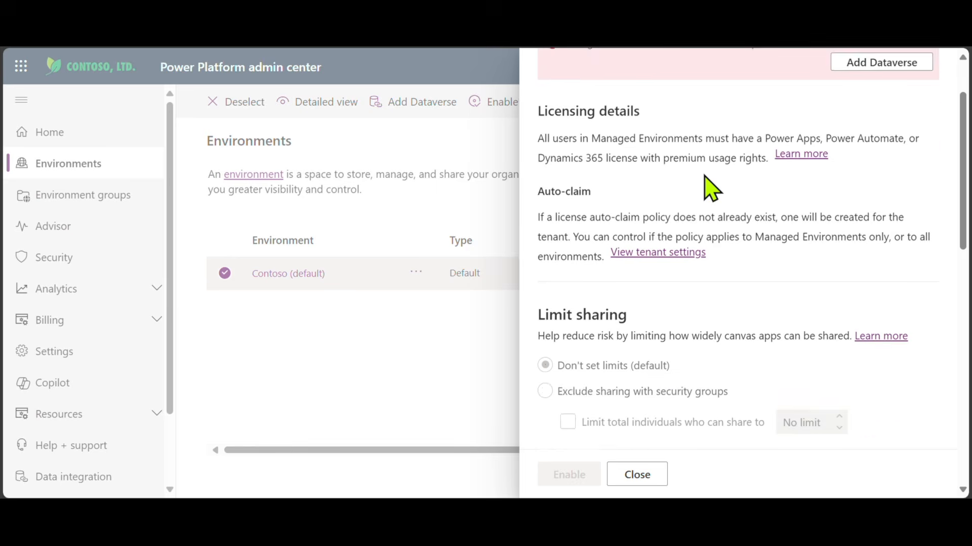
pyautogui.scroll(-8, 704, 177)
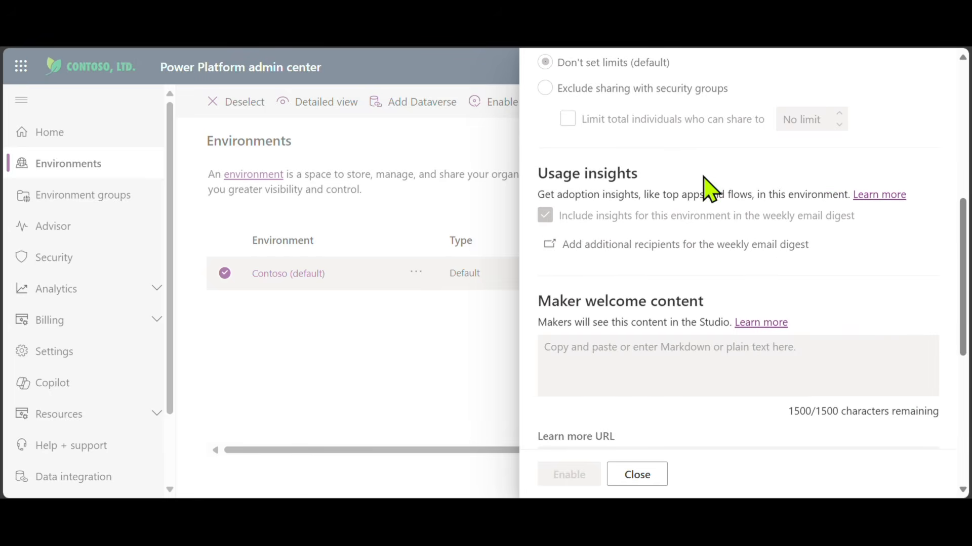
pyautogui.scroll(-5, 703, 177)
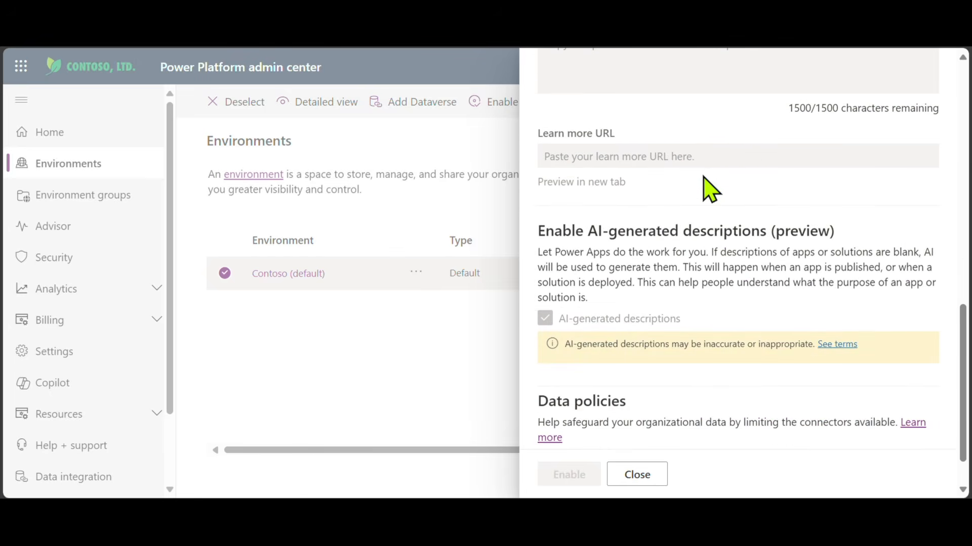
pyautogui.scroll(-1, 710, 190)
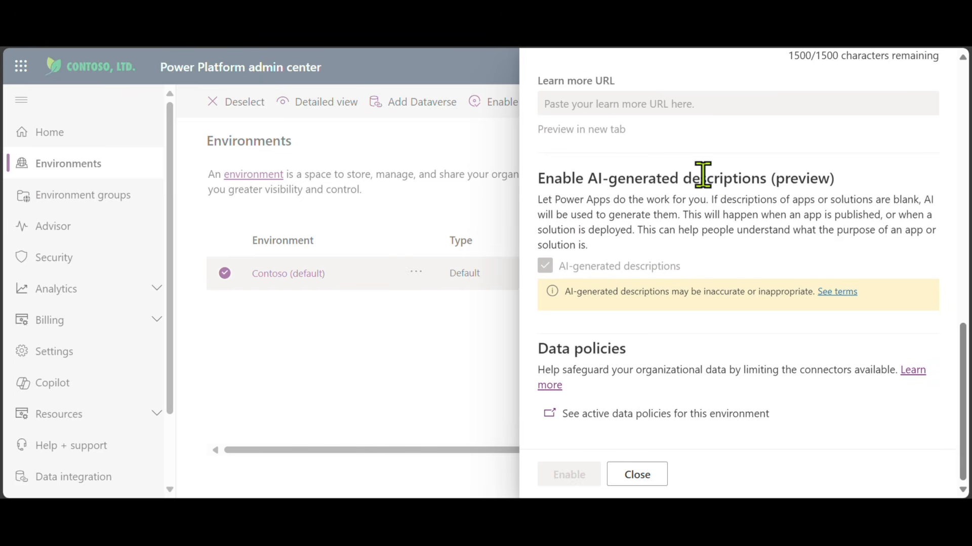
pyautogui.scroll(15, 703, 176)
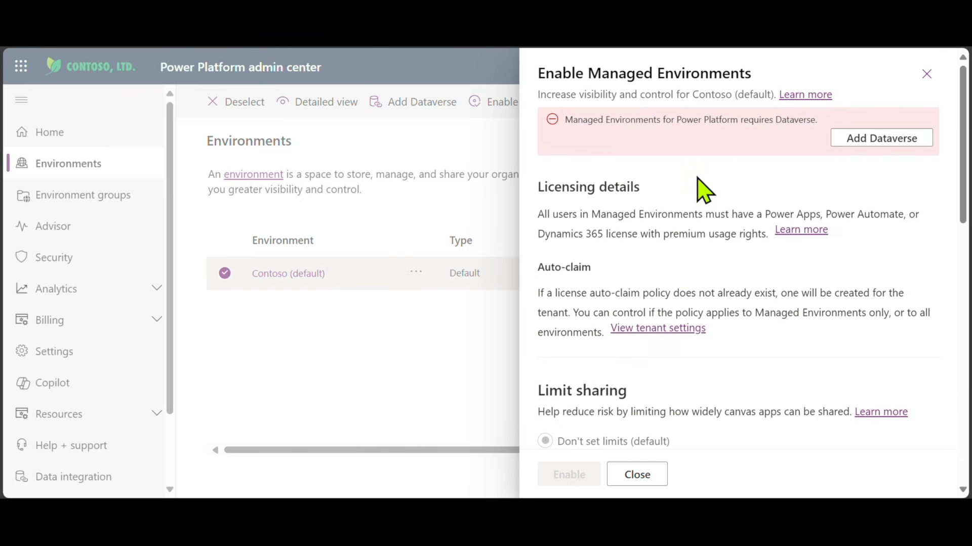
# Add Dataverse to Contoso (default) with English (United States) and USD ($)
pyautogui.click(888, 142)
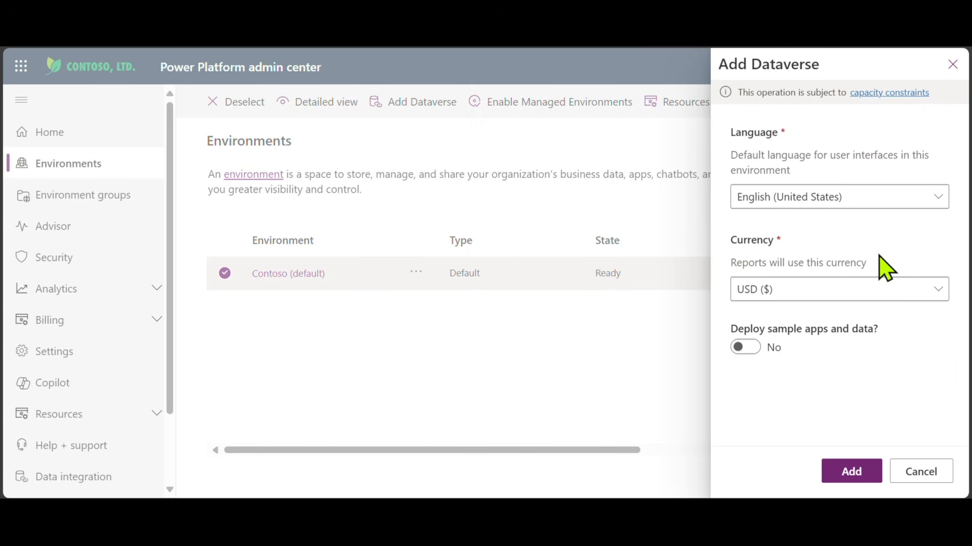
pyautogui.click(849, 478)
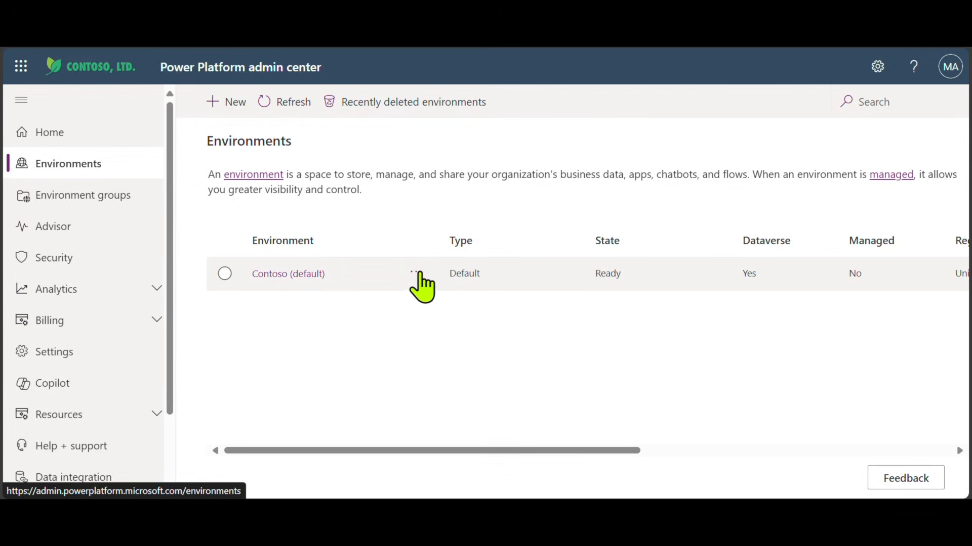
# Open the Contoso (default) environment's Settings and go to Product > Features
pyautogui.click(416, 274)
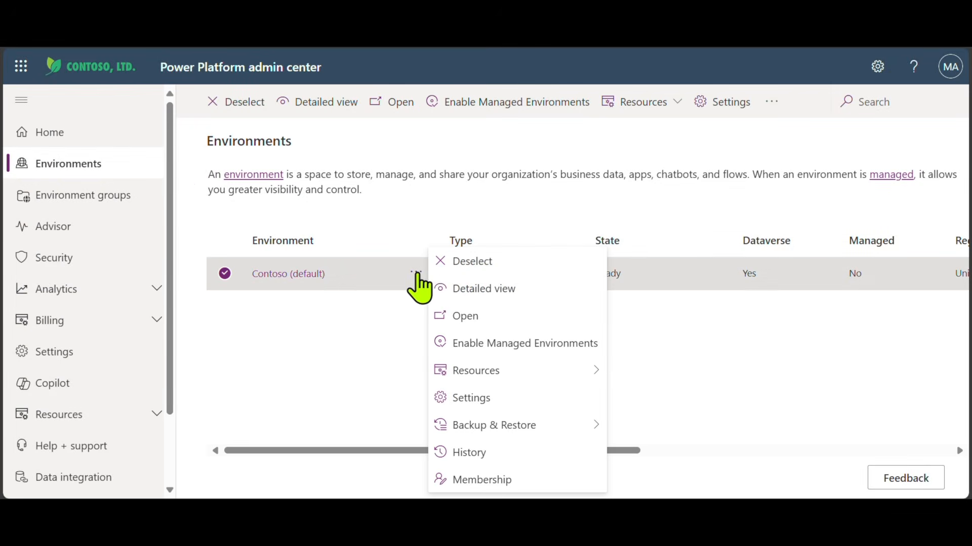
pyautogui.click(481, 398)
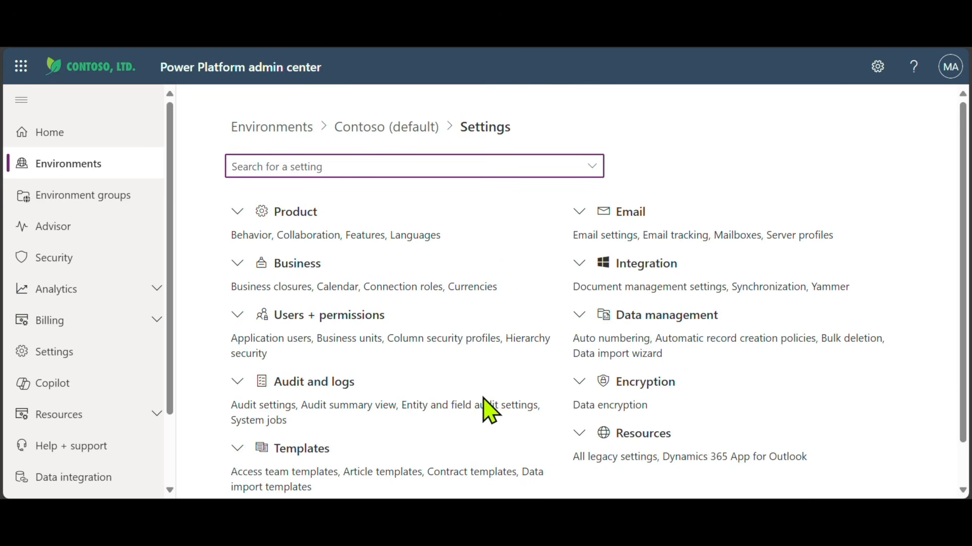
pyautogui.scroll(-1, 489, 408)
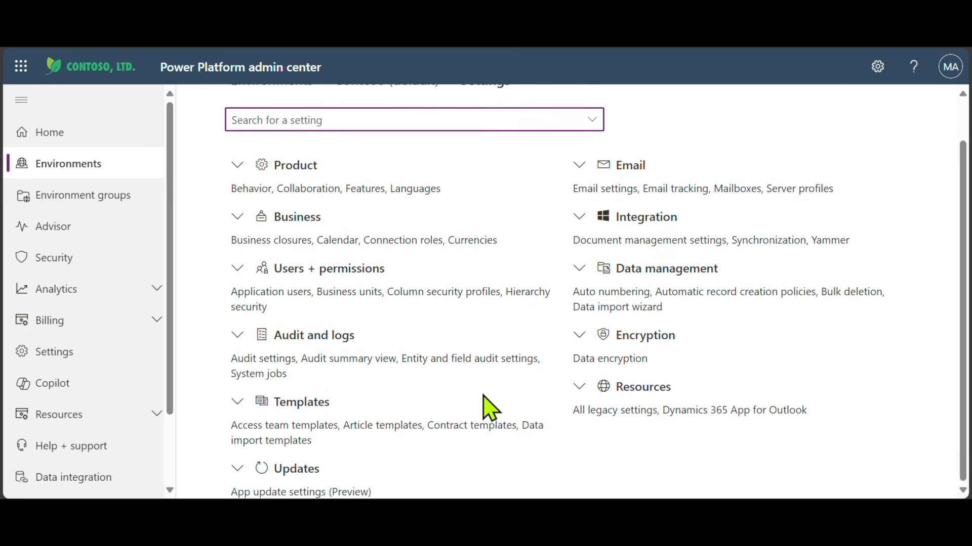
pyautogui.click(237, 167)
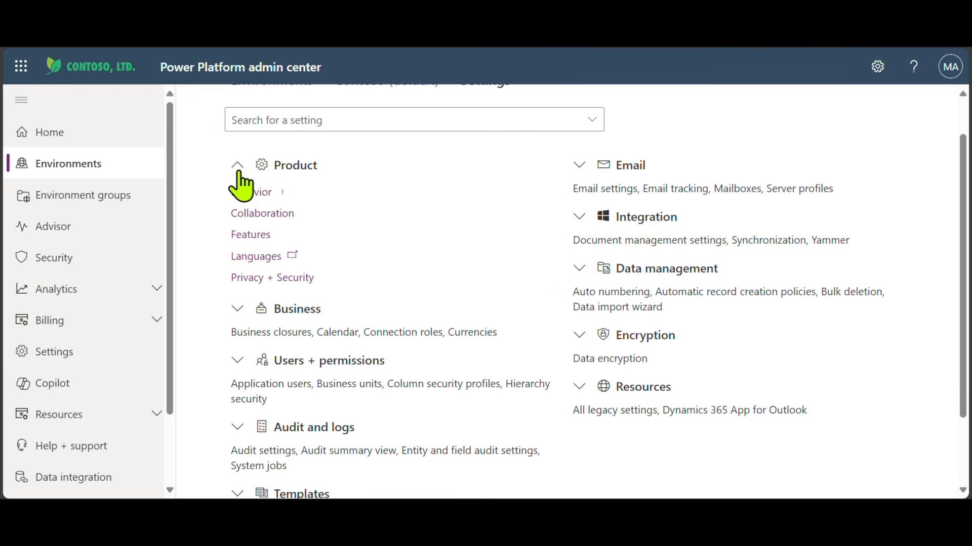
pyautogui.click(253, 235)
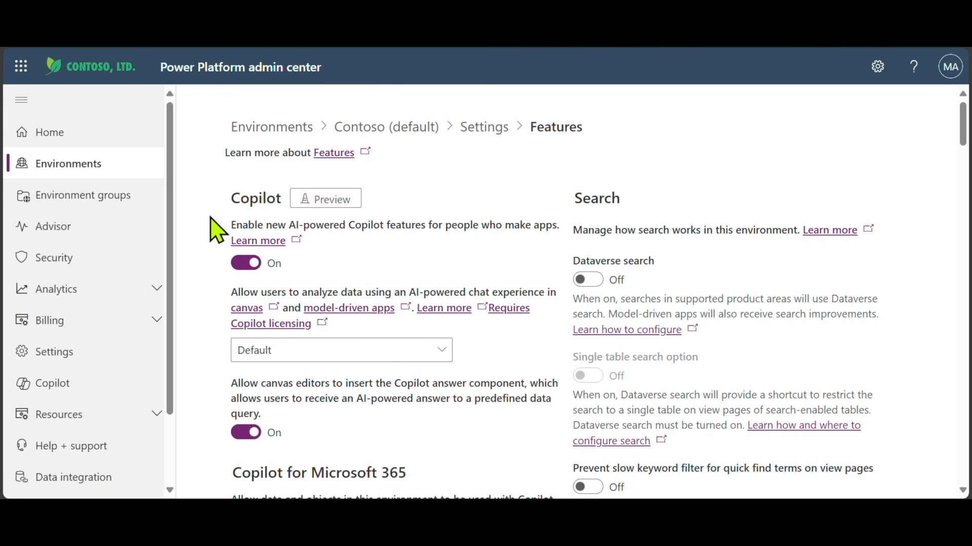
# Scroll through the feature toggles to confirm Copilot for Microsoft 365 is on
pyautogui.scroll(-3, 212, 232)
pyautogui.scroll(-2, 212, 237)
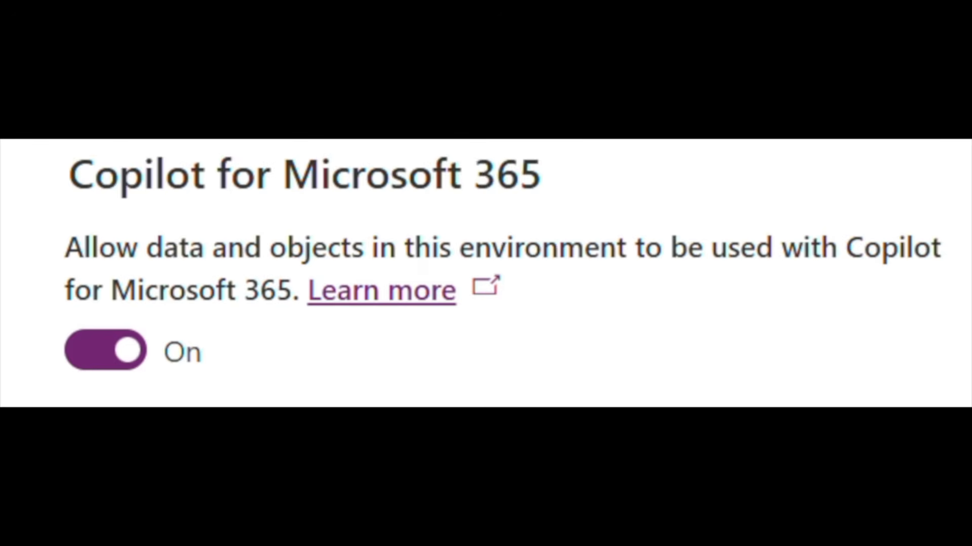
pyautogui.scroll(-4, 202, 234)
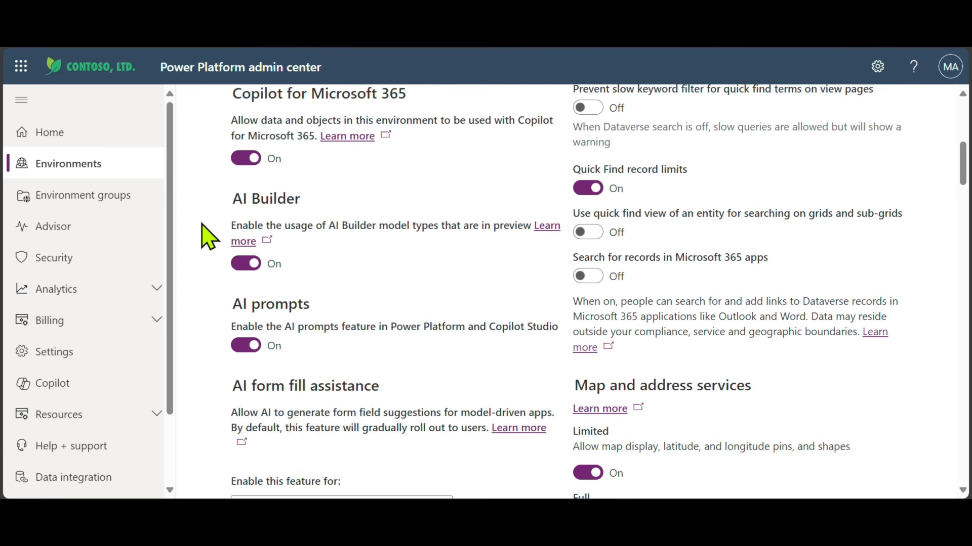
pyautogui.scroll(-2, 207, 238)
pyautogui.scroll(-6, 202, 226)
pyautogui.scroll(-5, 207, 238)
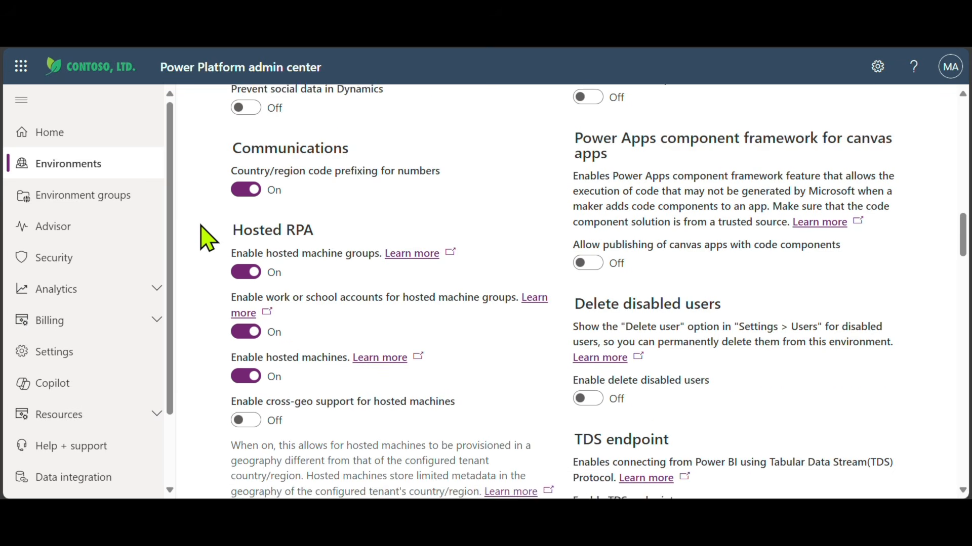
pyautogui.scroll(-9, 207, 238)
pyautogui.scroll(-14, 201, 242)
pyautogui.scroll(-10, 198, 244)
pyautogui.scroll(-10, 199, 245)
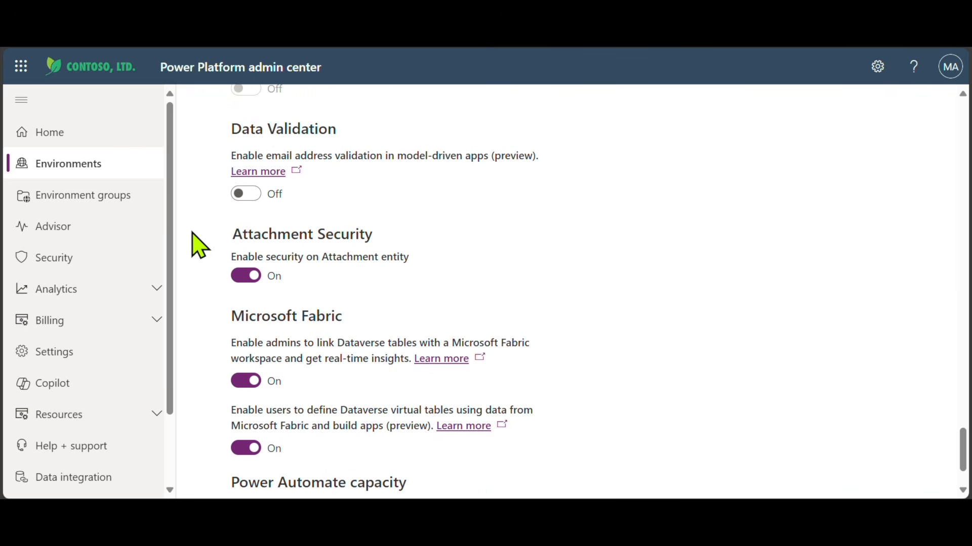
pyautogui.scroll(-2, 199, 244)
pyautogui.scroll(20, 199, 245)
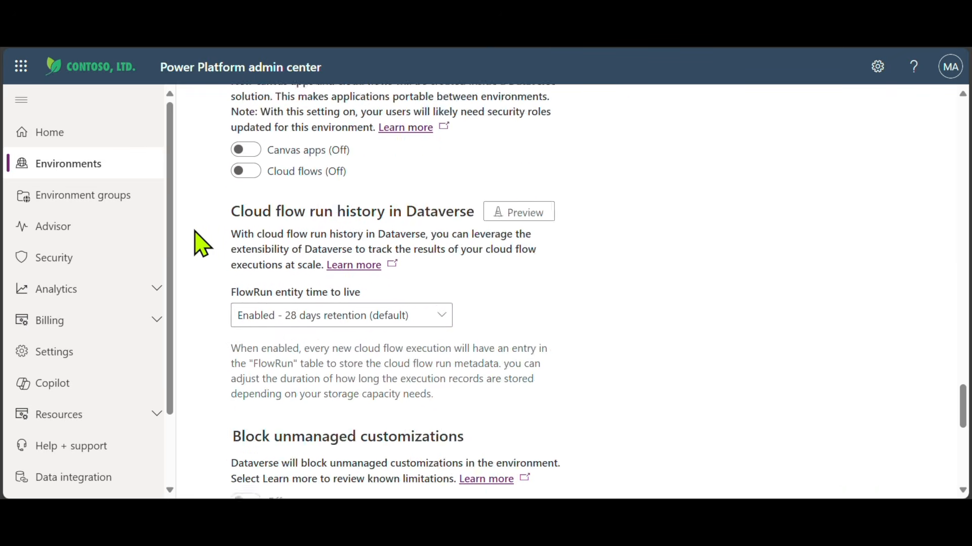
pyautogui.scroll(10, 202, 238)
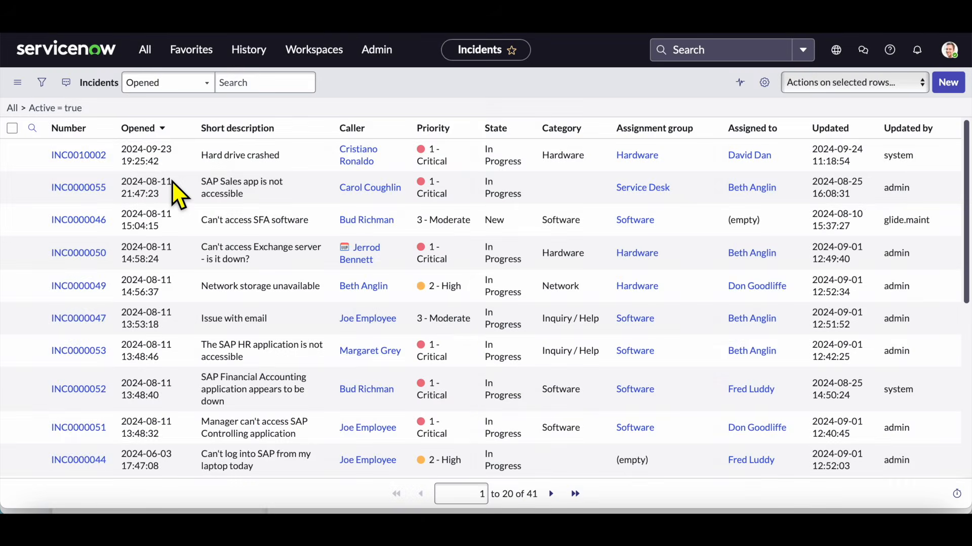
# Page through the 41 active incidents to records 21–40, then return to the first page
pyautogui.scroll(-5, 172, 180)
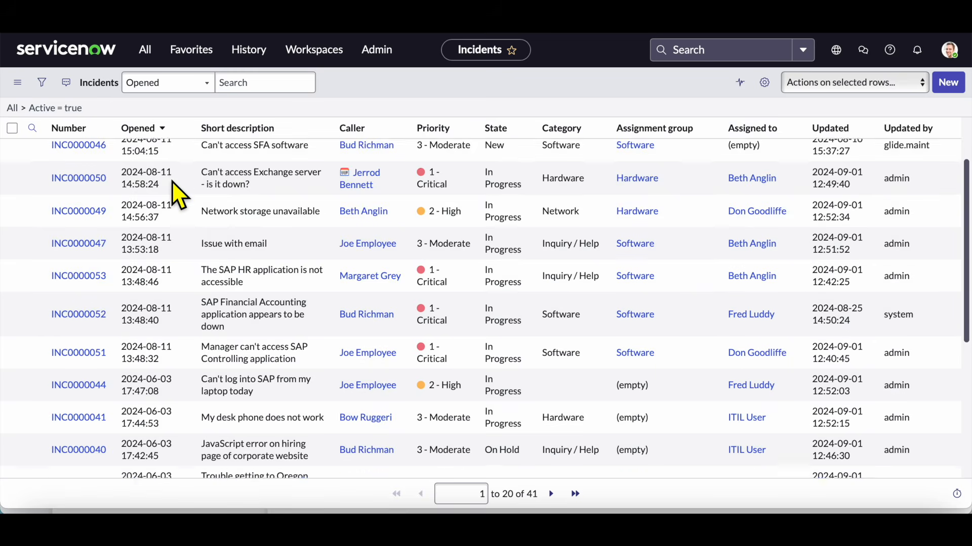
pyautogui.scroll(-1, 172, 180)
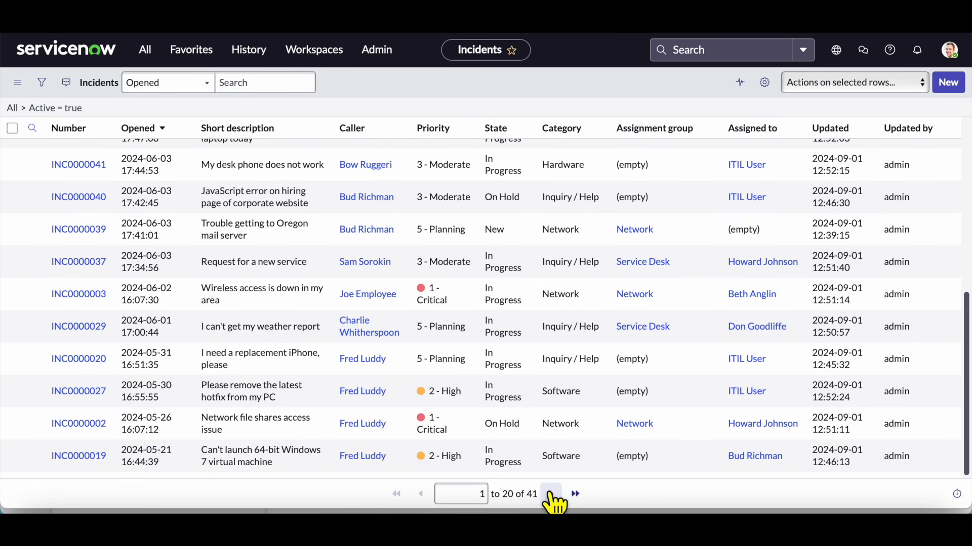
pyautogui.click(552, 495)
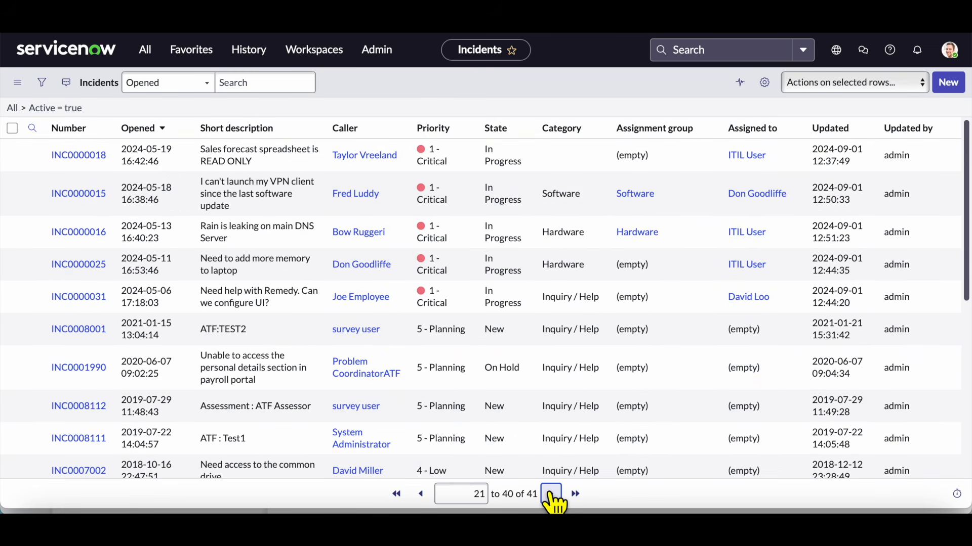
pyautogui.scroll(-2, 419, 245)
pyautogui.scroll(-5, 419, 245)
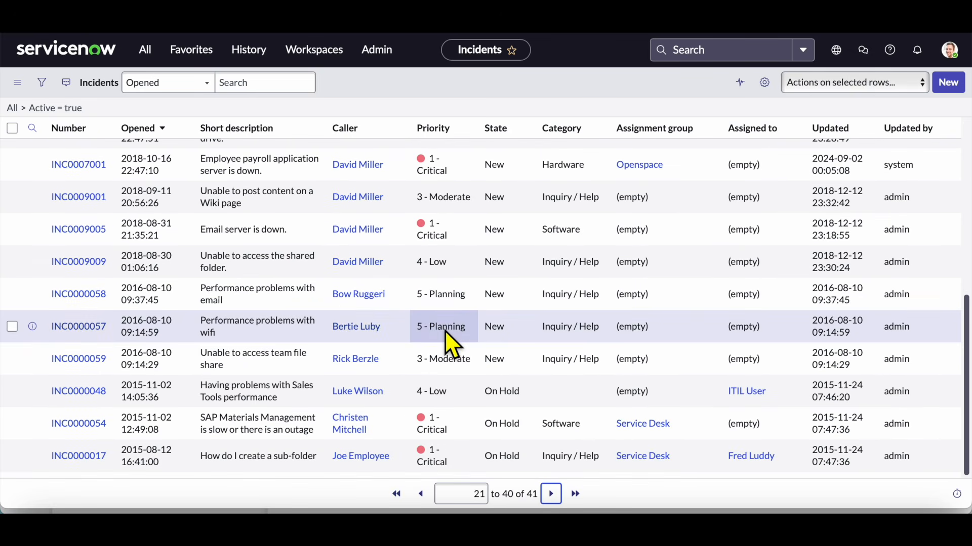
pyautogui.click(396, 495)
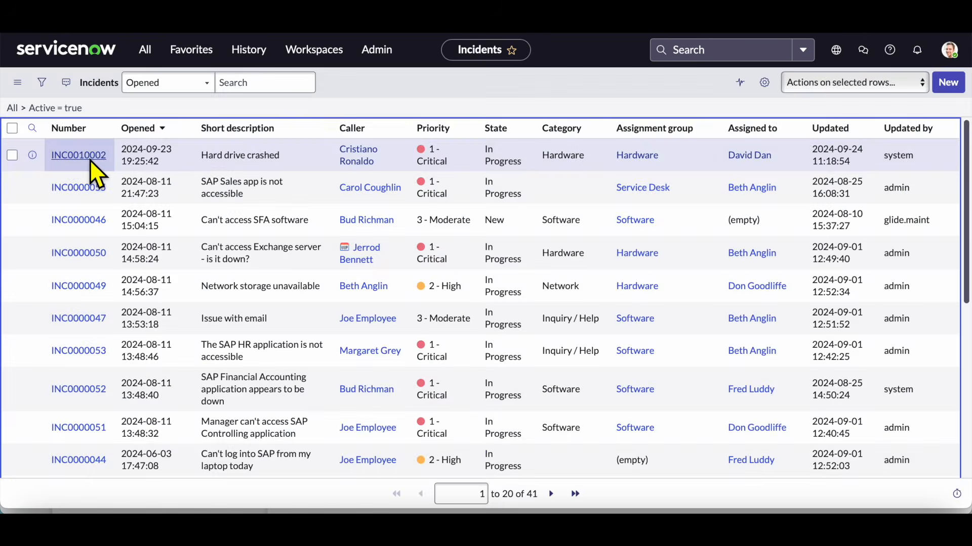
pyautogui.click(90, 158)
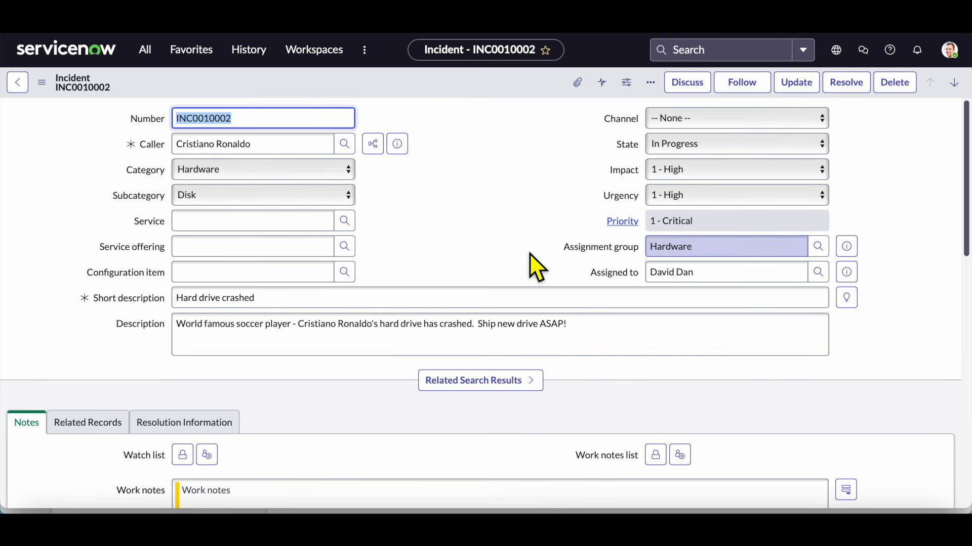
pyautogui.click(18, 83)
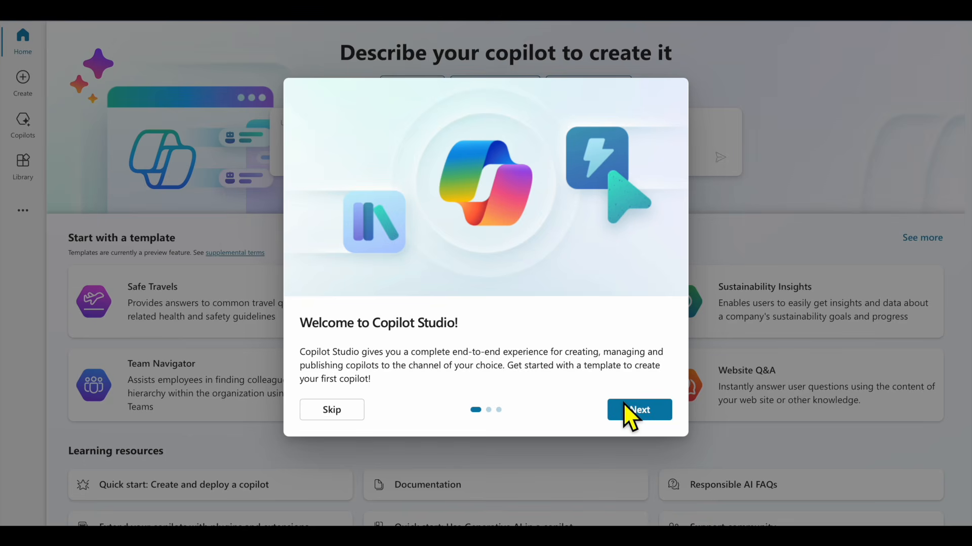
# Close the welcome tour and start a New Microsoft Copilot action from Create
pyautogui.click(642, 412)
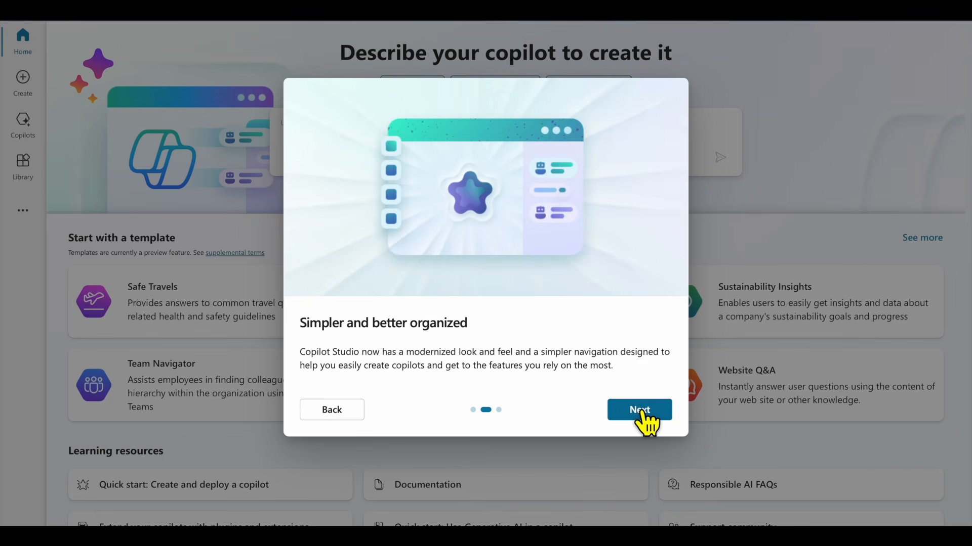
pyautogui.click(641, 411)
pyautogui.click(642, 411)
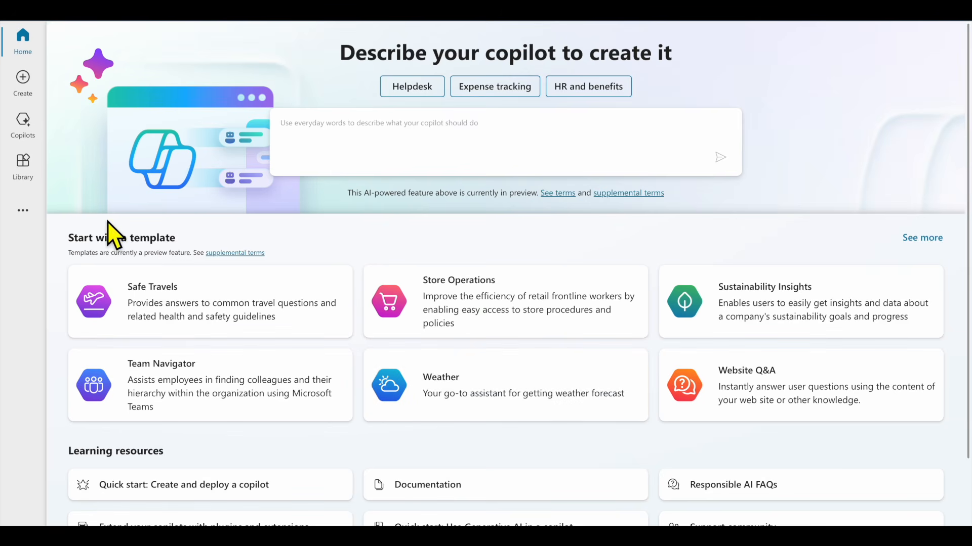
pyautogui.click(23, 81)
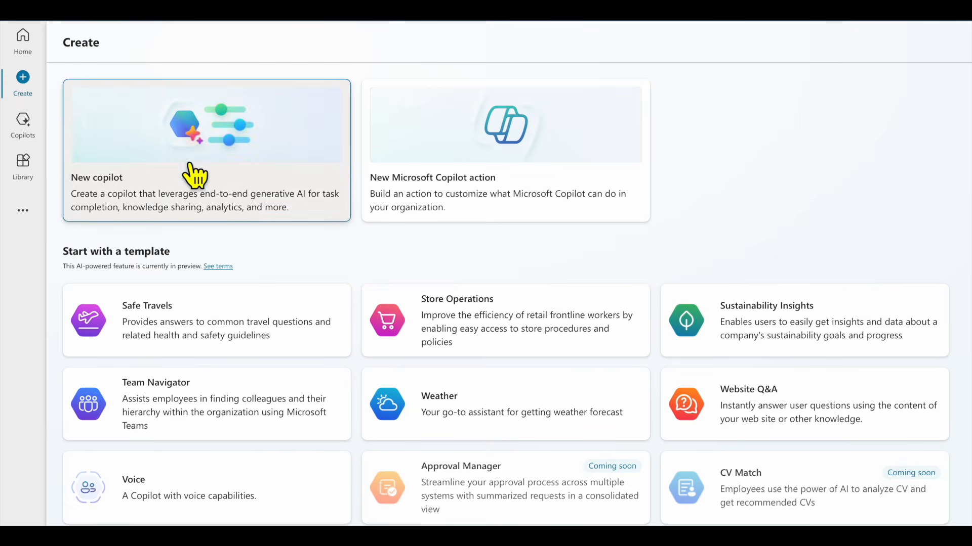
pyautogui.click(591, 213)
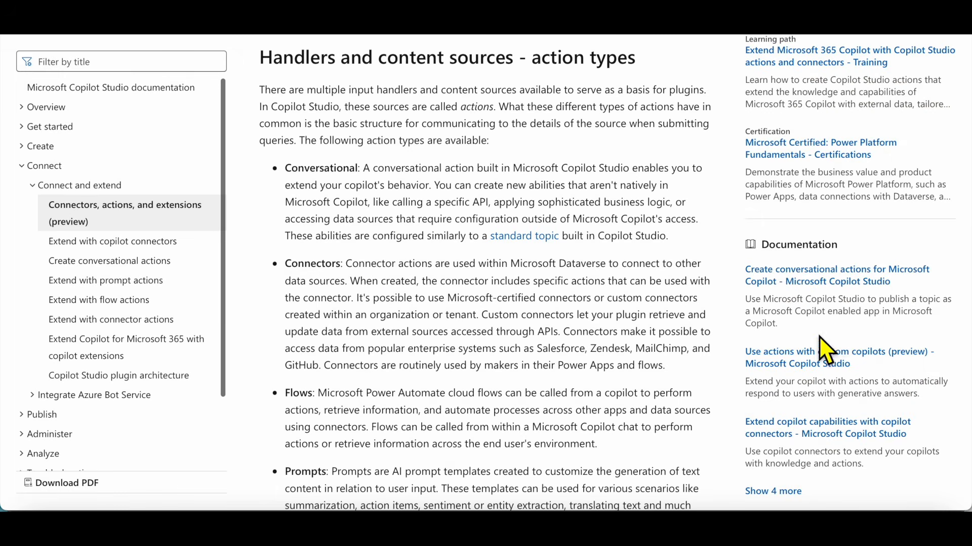
pyautogui.scroll(-8, 737, 354)
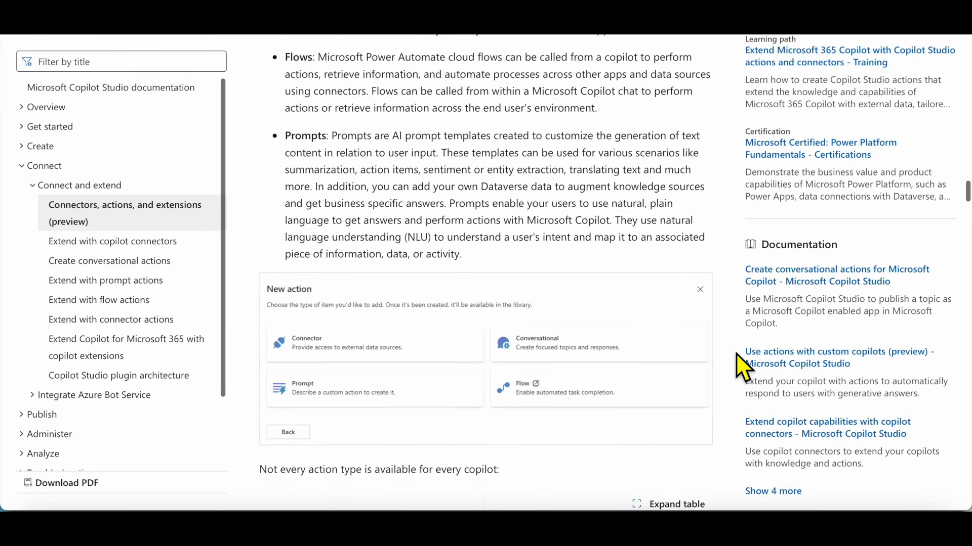
pyautogui.scroll(-5, 737, 354)
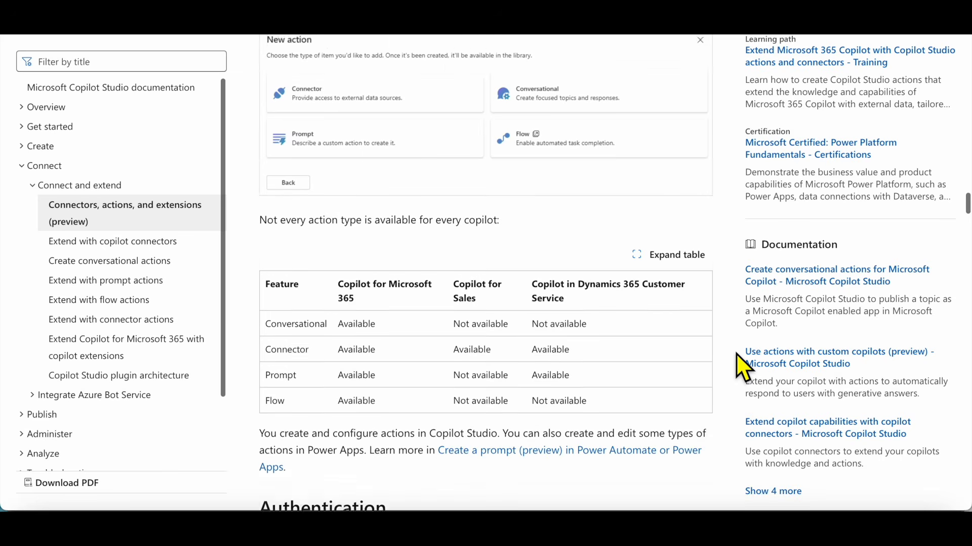
pyautogui.scroll(-9, 737, 354)
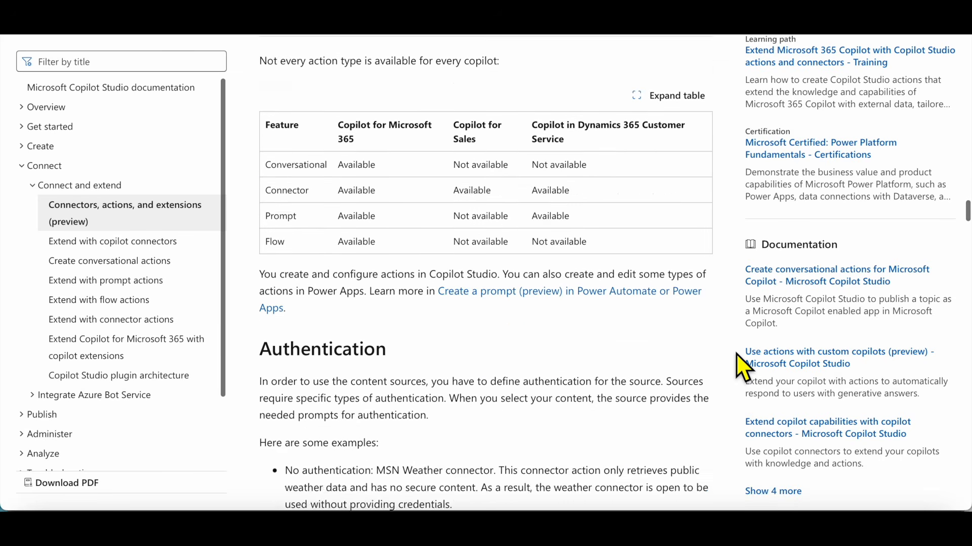
pyautogui.scroll(-11, 735, 353)
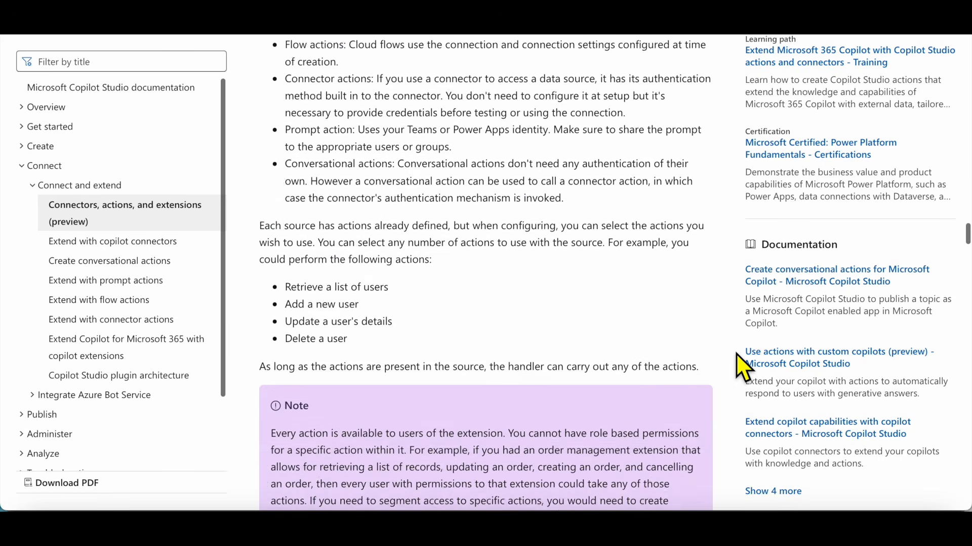
pyautogui.scroll(-4, 735, 354)
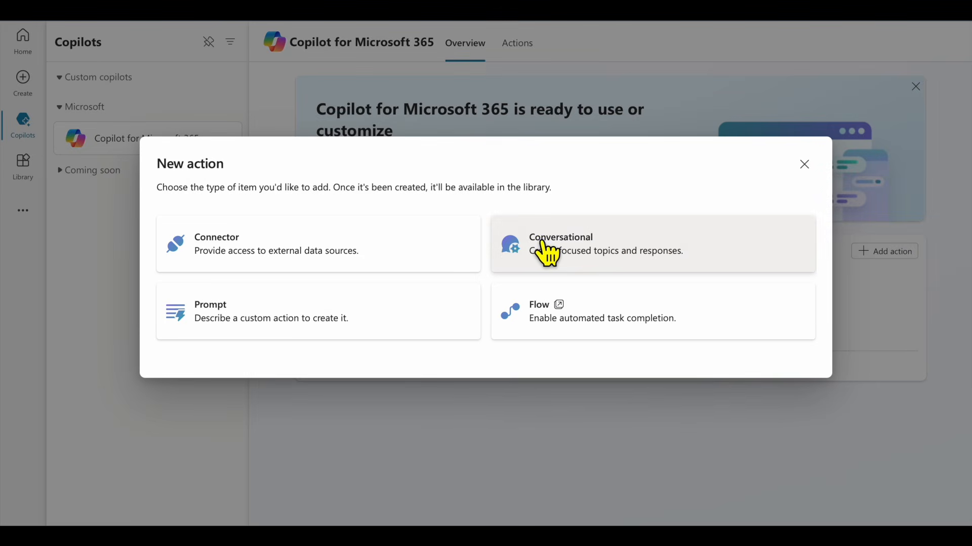
# Base a new action on the ServiceNow connector and append 'It helps lookup ticket info, get current status, next steps and more' to its description
pyautogui.click(411, 244)
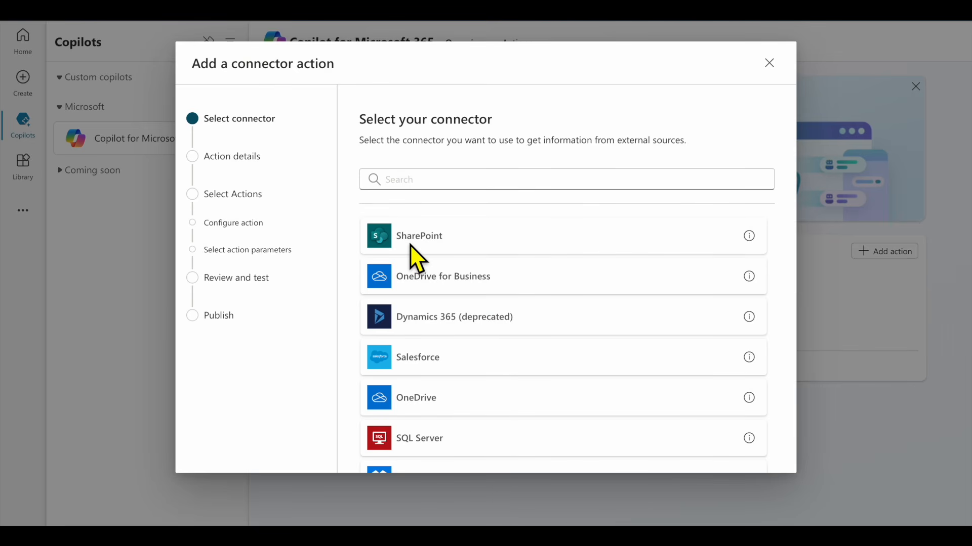
pyautogui.write('servicen')
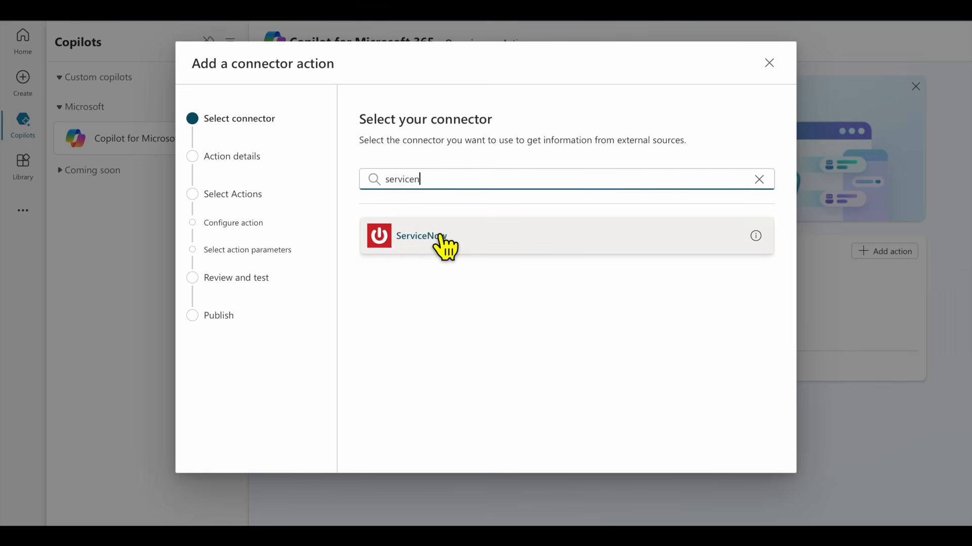
pyautogui.click(444, 245)
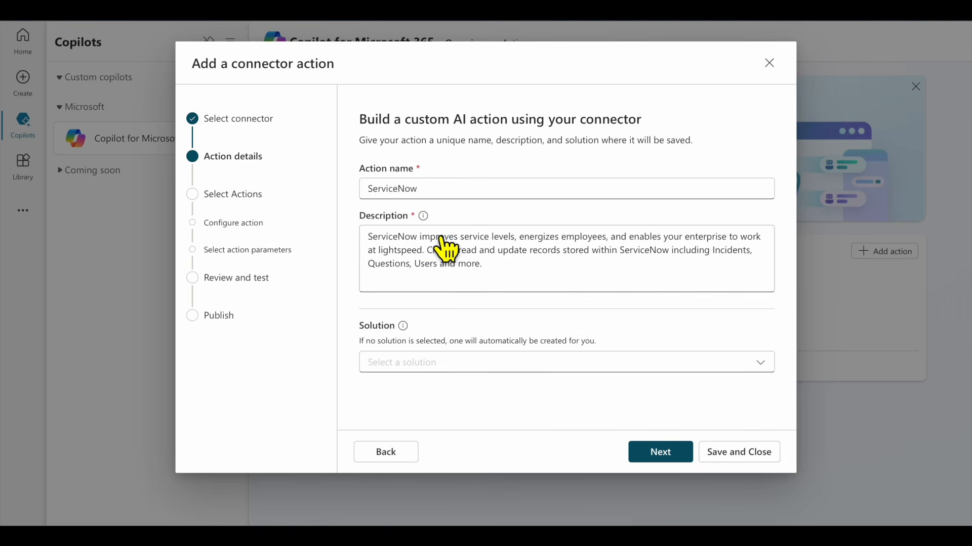
pyautogui.click(529, 284)
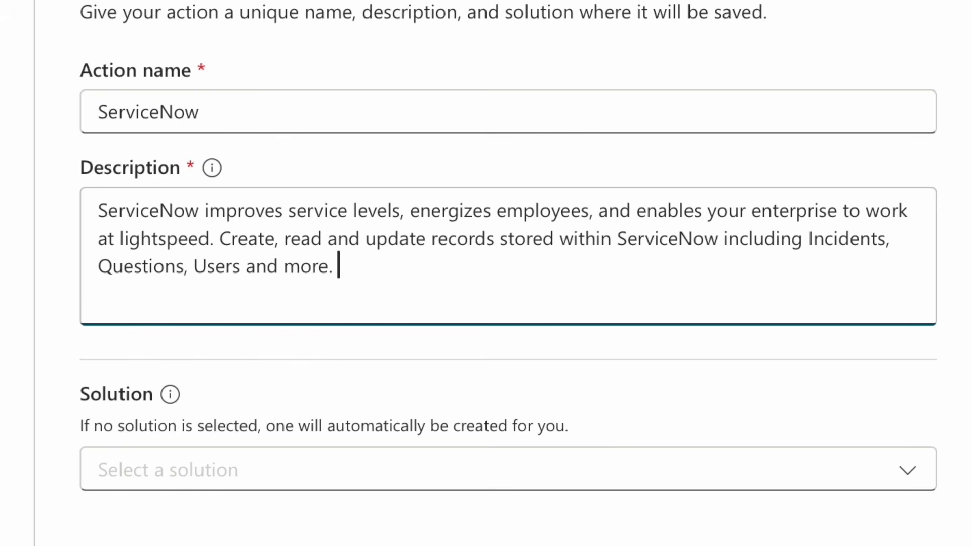
pyautogui.write('It helps ')
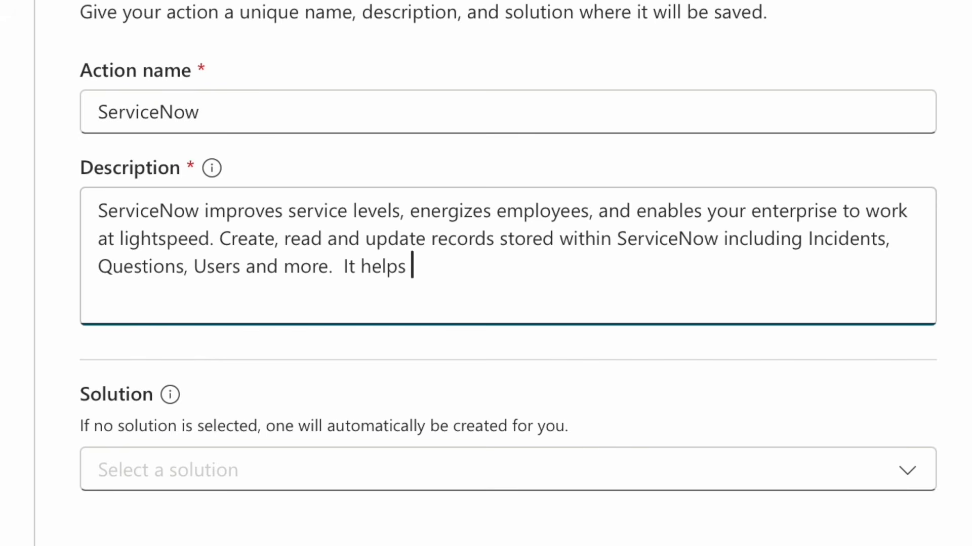
pyautogui.write('lookup')
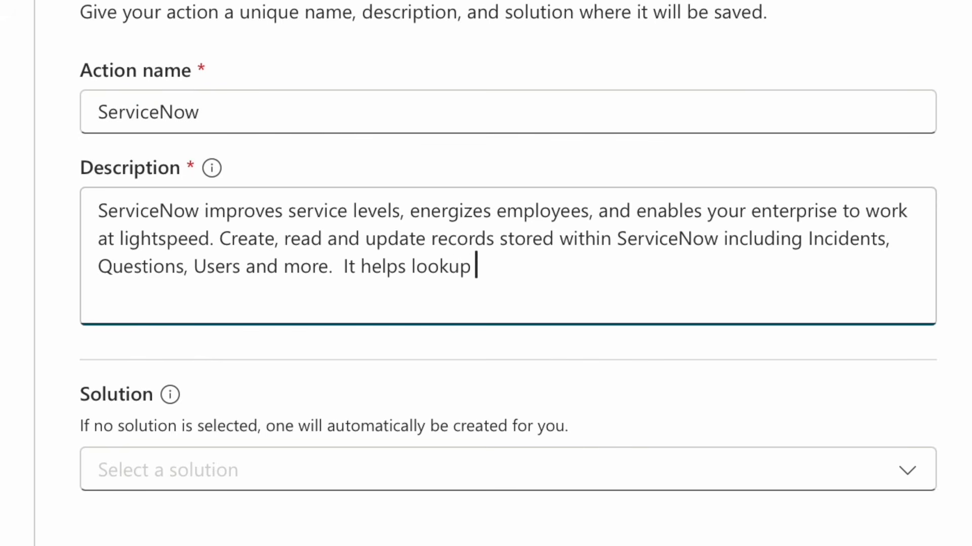
pyautogui.write(' ticket info, get current status, next')
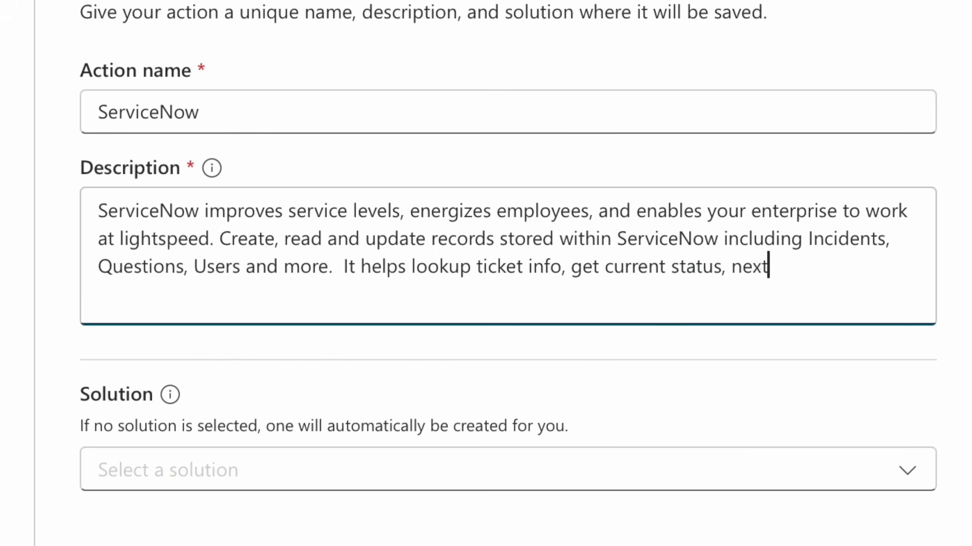
pyautogui.write(' steps and more.')
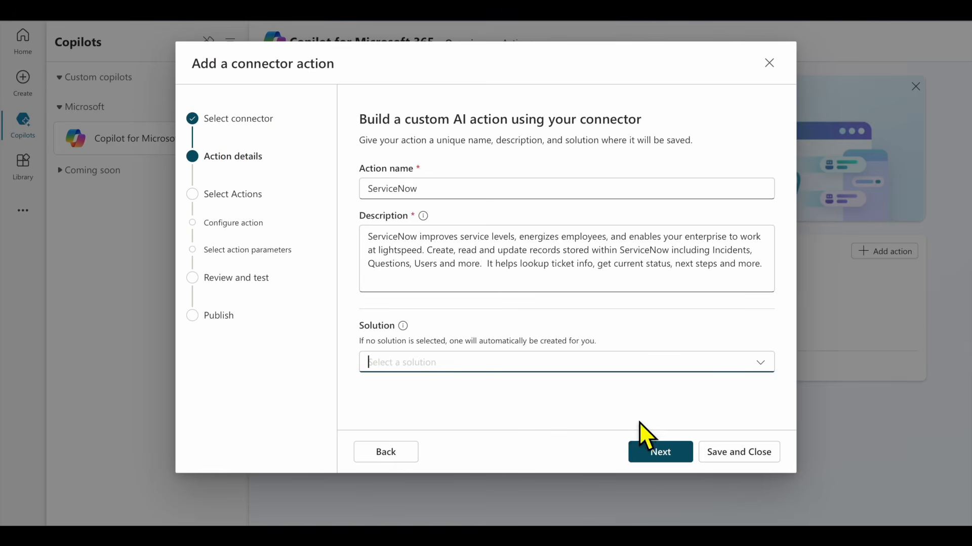
# Choose List Records from the ServiceNow connector's available actions
pyautogui.click(657, 458)
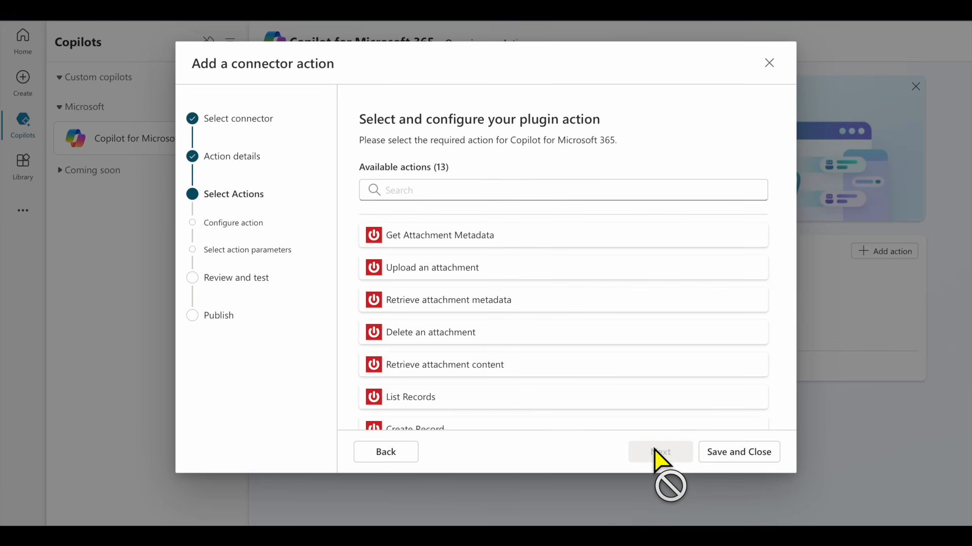
pyautogui.scroll(-5, 526, 249)
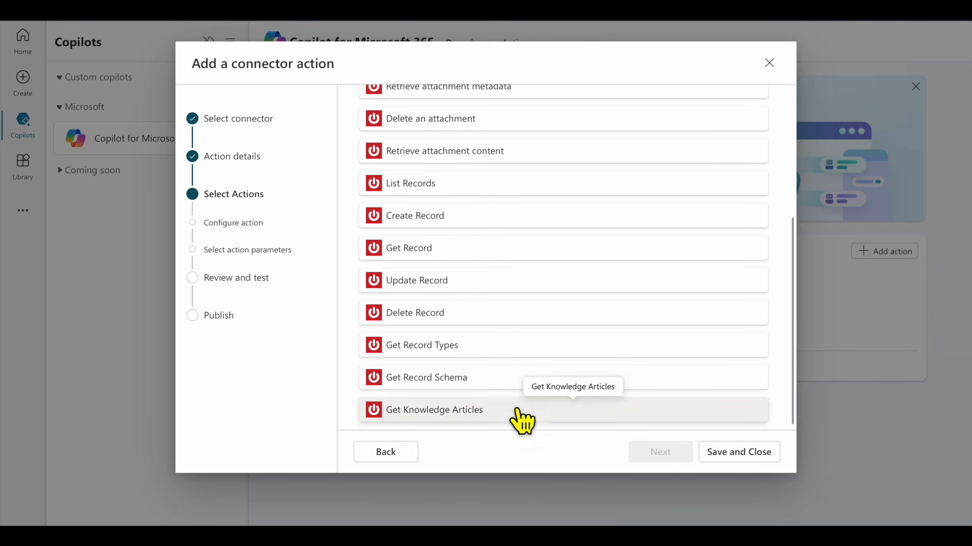
pyautogui.scroll(3, 523, 421)
pyautogui.scroll(2, 521, 420)
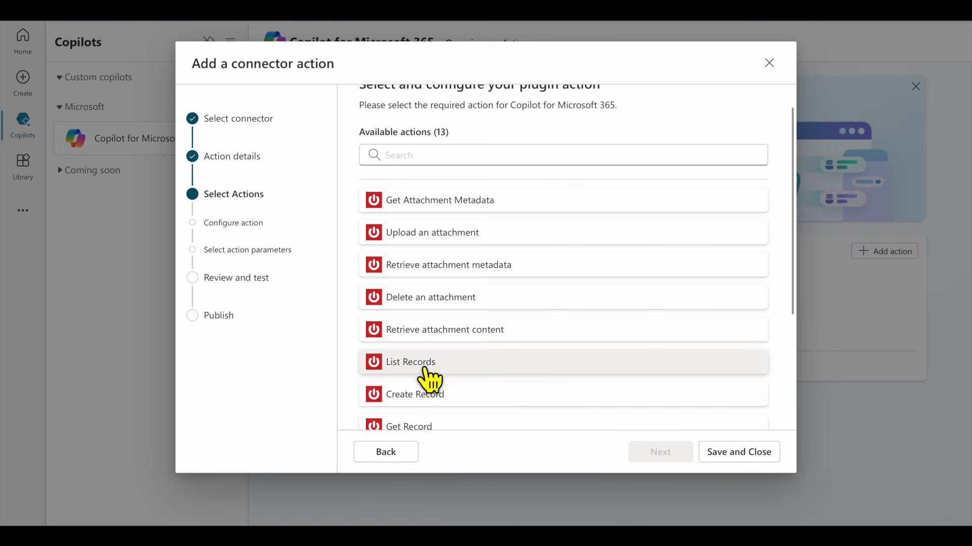
pyautogui.click(425, 369)
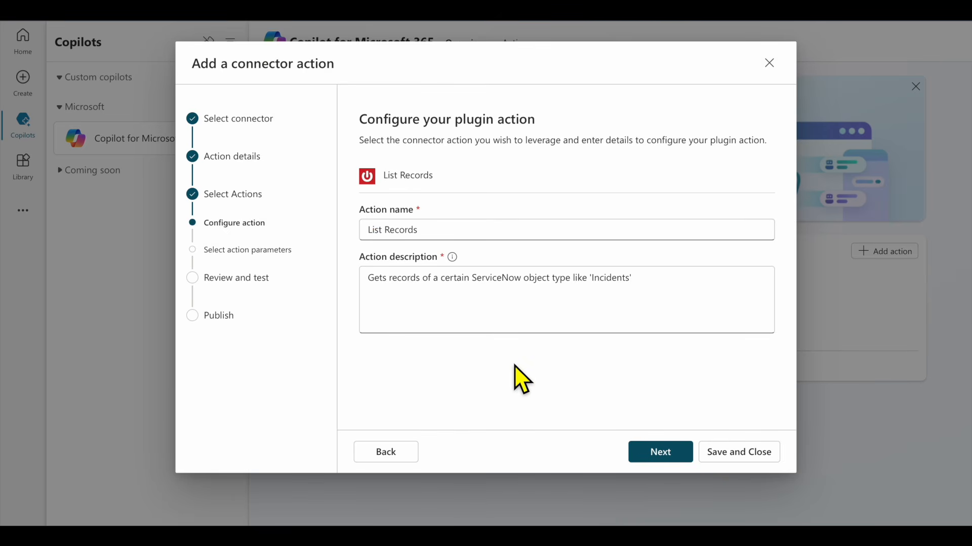
# Give List Records the output description 'output' and save the action
pyautogui.click(671, 451)
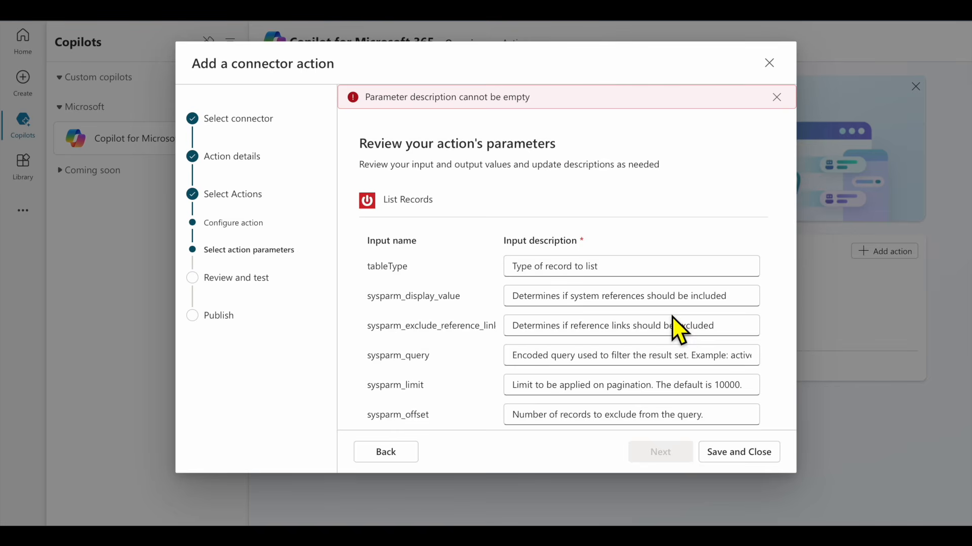
pyautogui.scroll(-3, 672, 317)
pyautogui.scroll(-1, 672, 317)
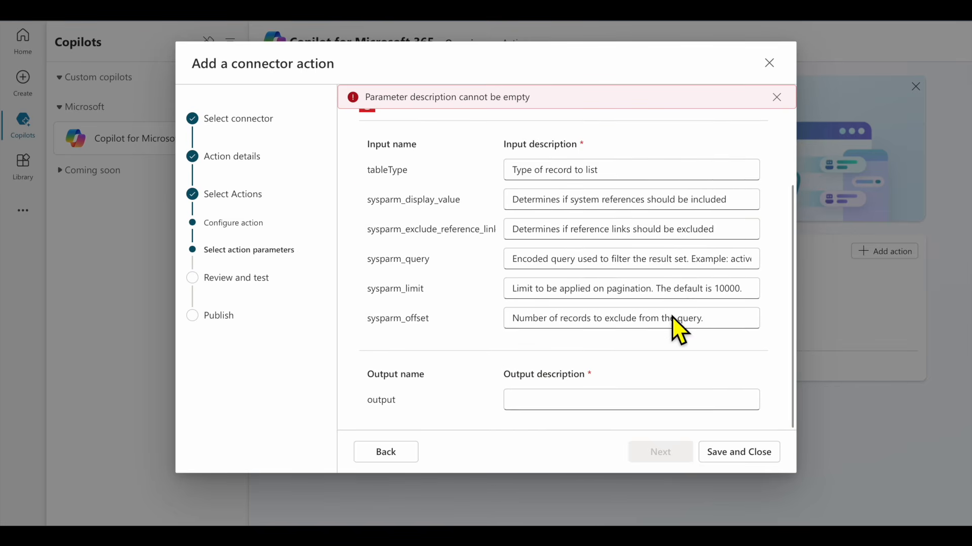
pyautogui.click(587, 413)
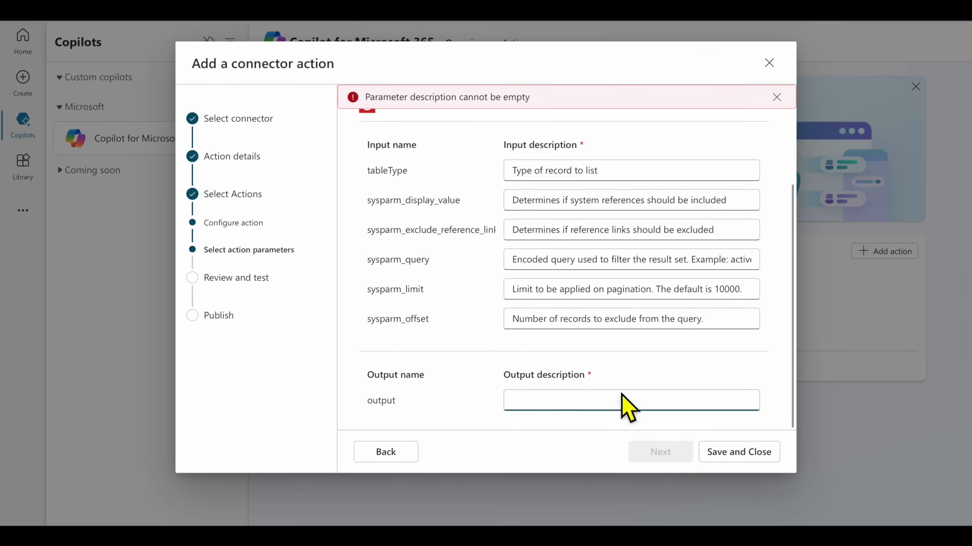
pyautogui.write('output')
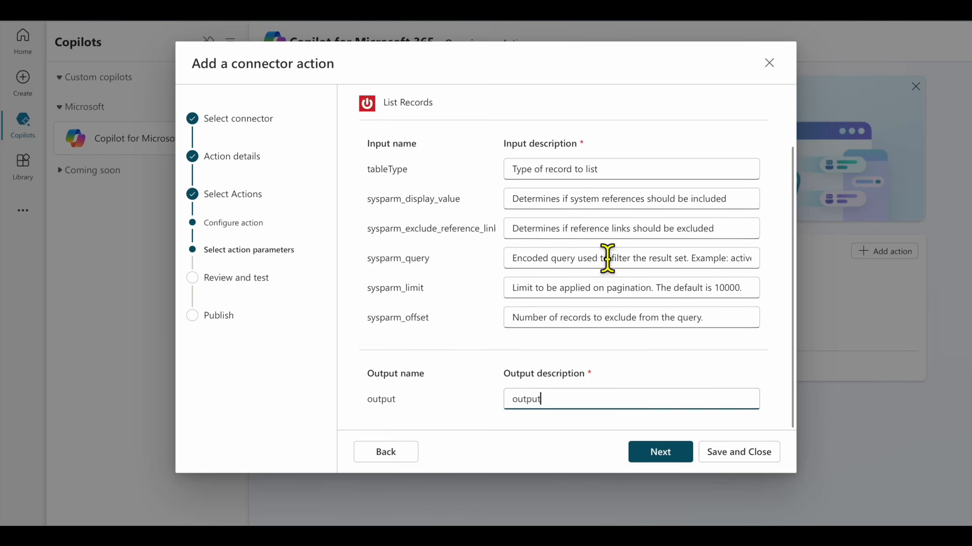
pyautogui.click(676, 455)
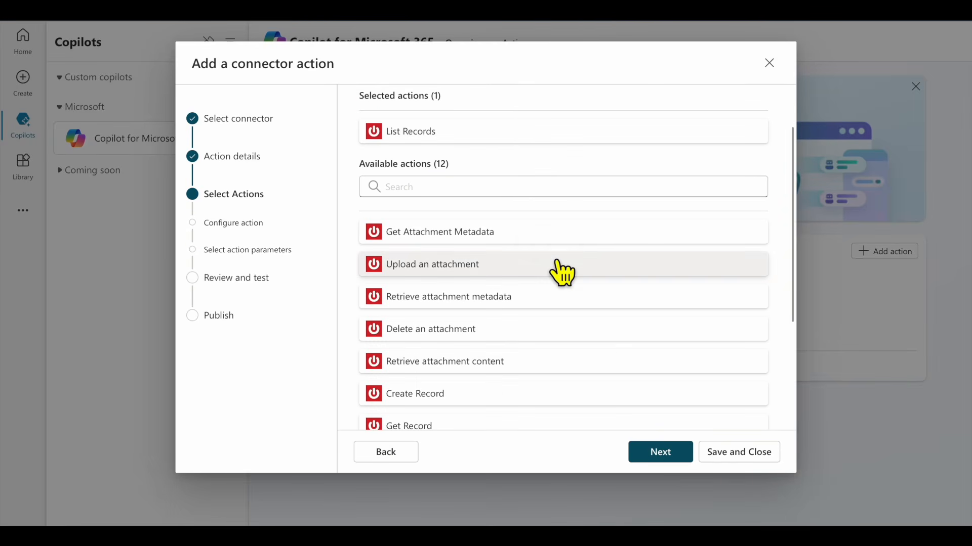
# Add Get Attachment Metadata with its prefilled details and parameters
pyautogui.click(490, 243)
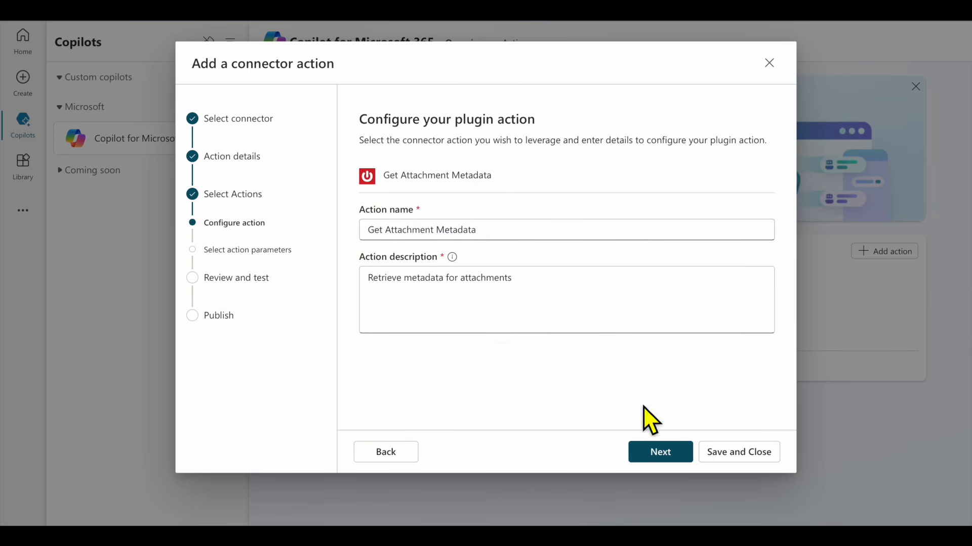
pyautogui.click(657, 455)
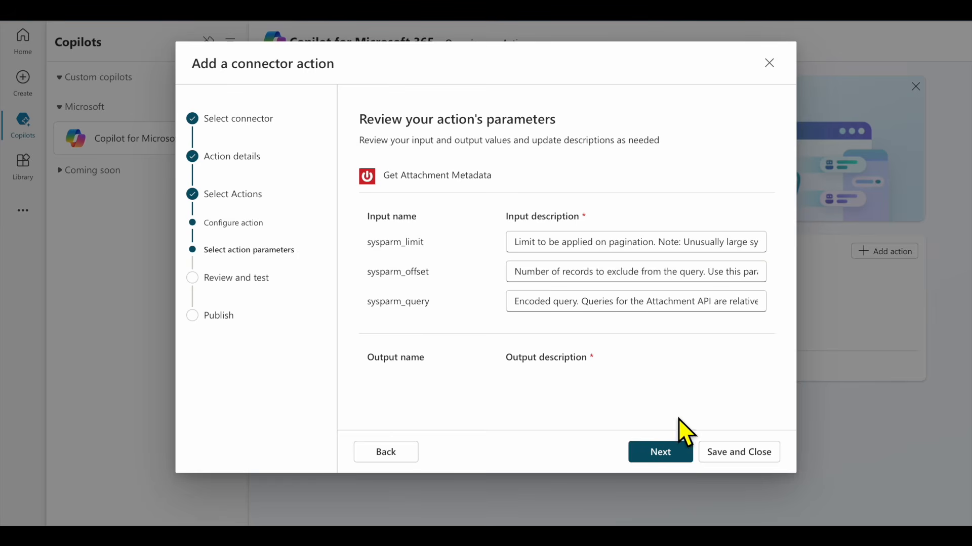
pyautogui.click(668, 458)
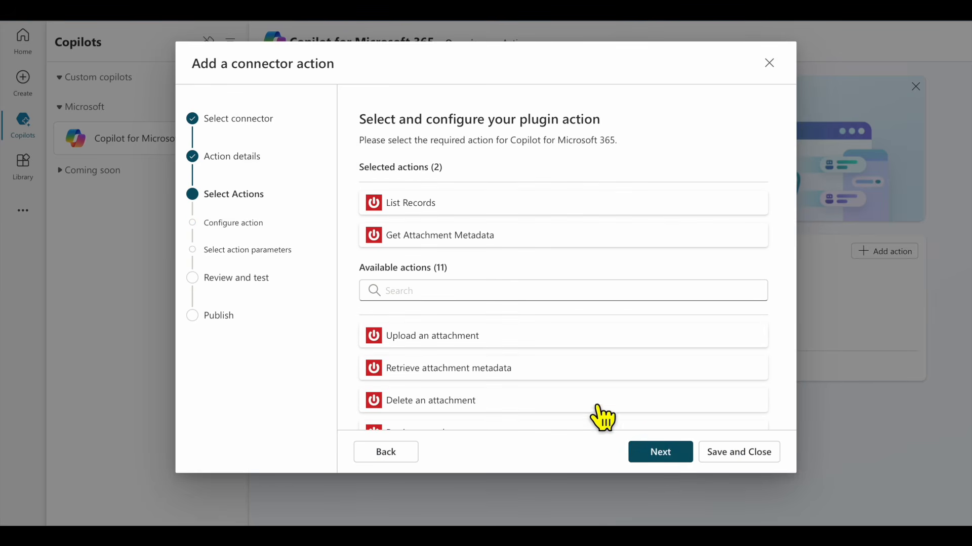
# Add Upload an attachment with its default details and parameters as the third action
pyautogui.click(497, 336)
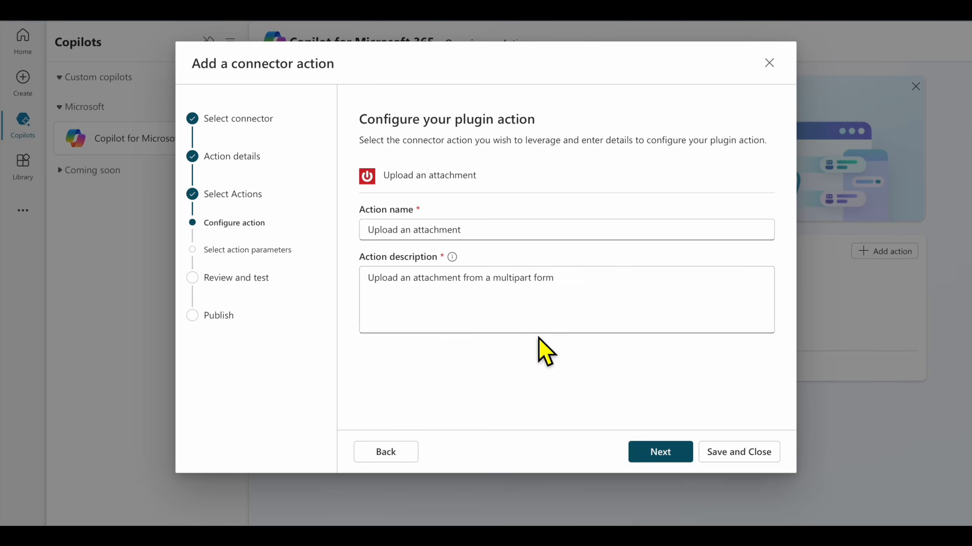
pyautogui.click(663, 457)
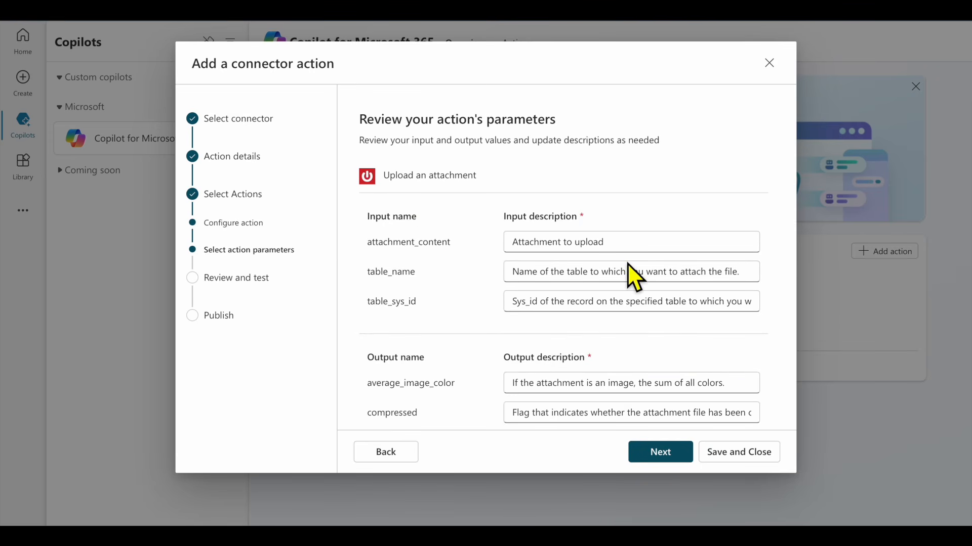
pyautogui.scroll(-3, 633, 277)
pyautogui.scroll(-6, 628, 265)
pyautogui.scroll(-1, 627, 263)
pyautogui.click(672, 456)
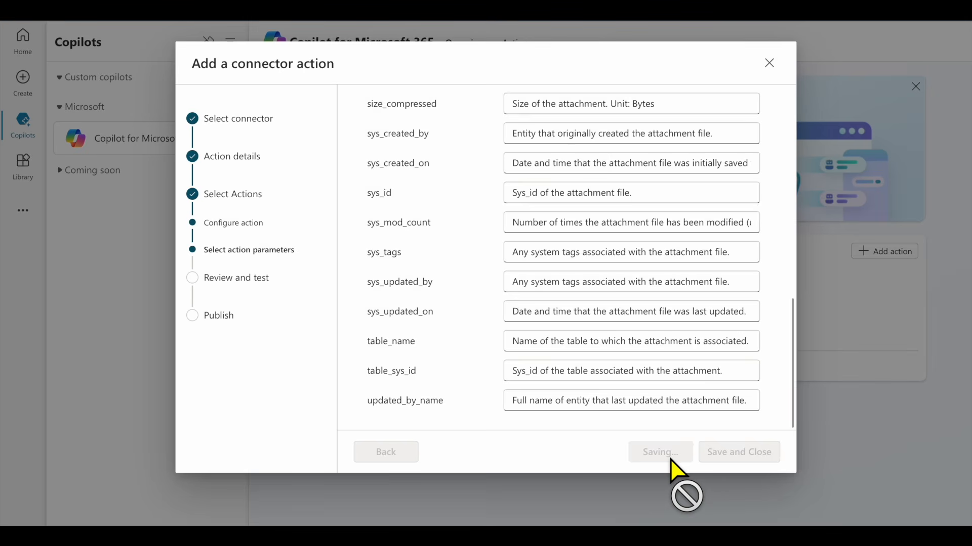
pyautogui.scroll(6, 648, 335)
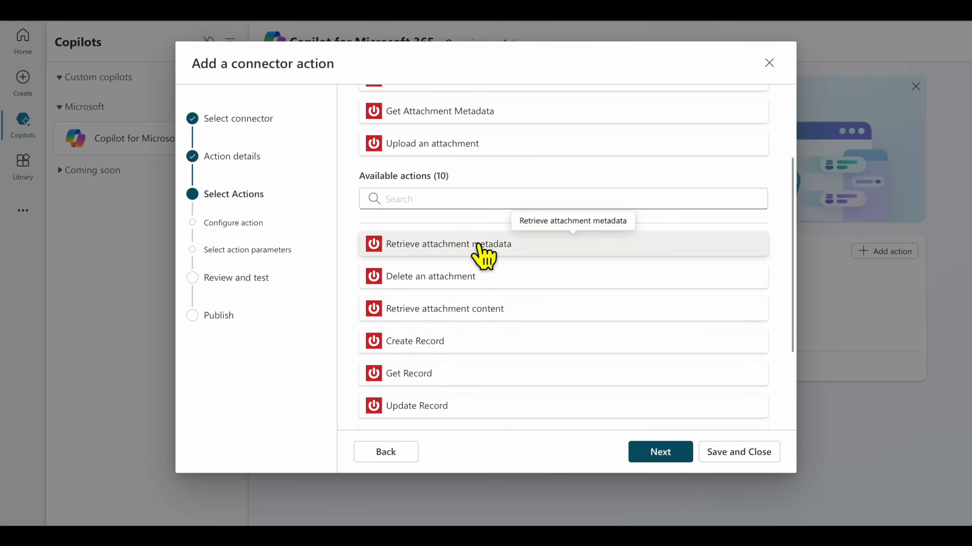
# Add Retrieve attachment metadata with 'sys_id' as its input description
pyautogui.click(485, 251)
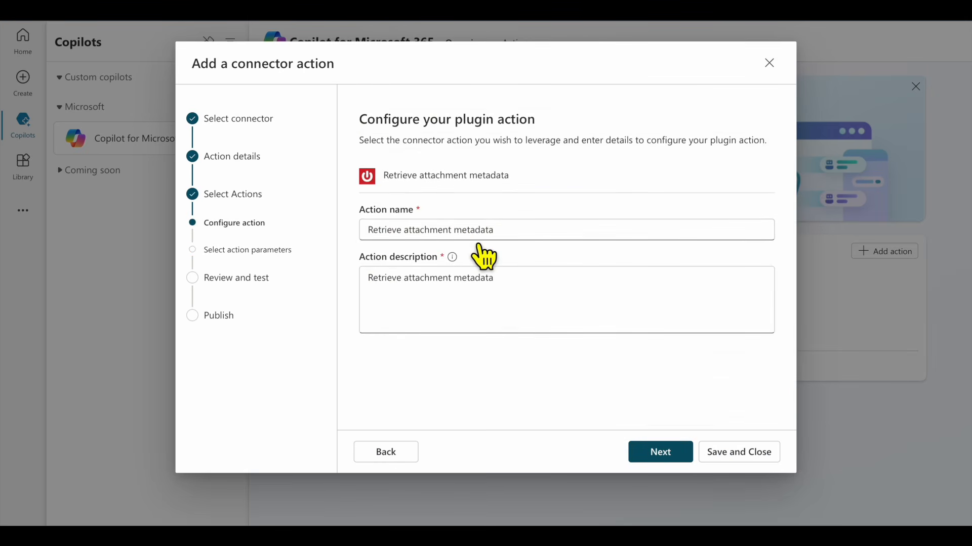
pyautogui.click(674, 454)
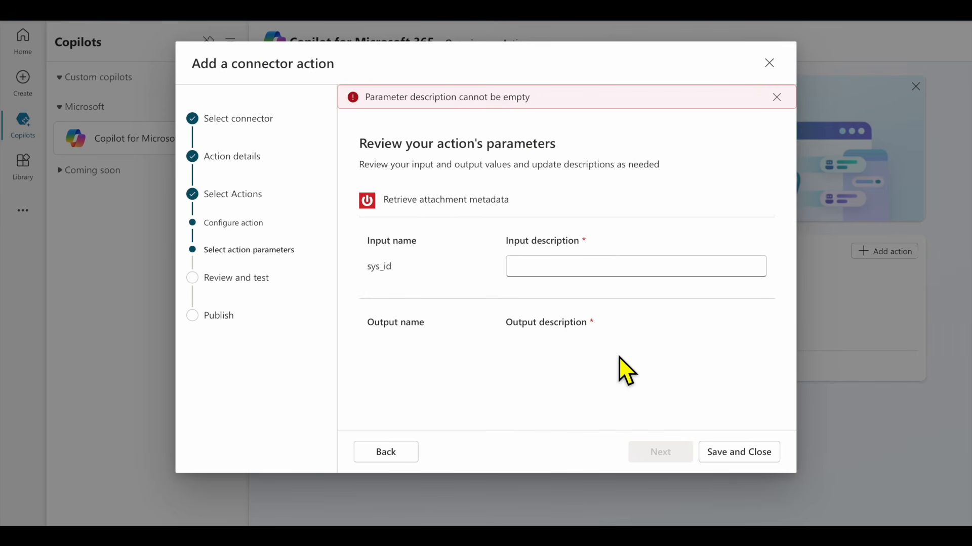
pyautogui.click(566, 276)
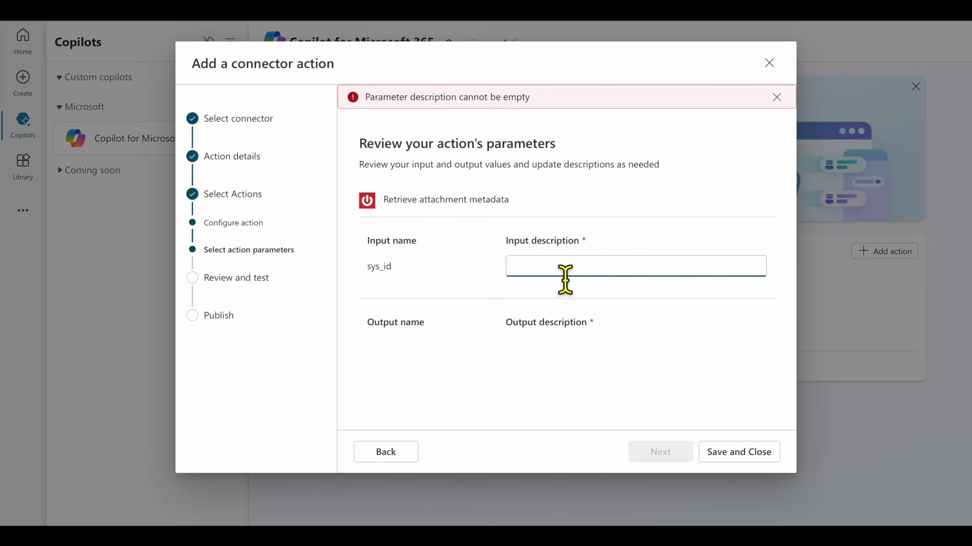
pyautogui.write('sys_id')
pyautogui.click(658, 452)
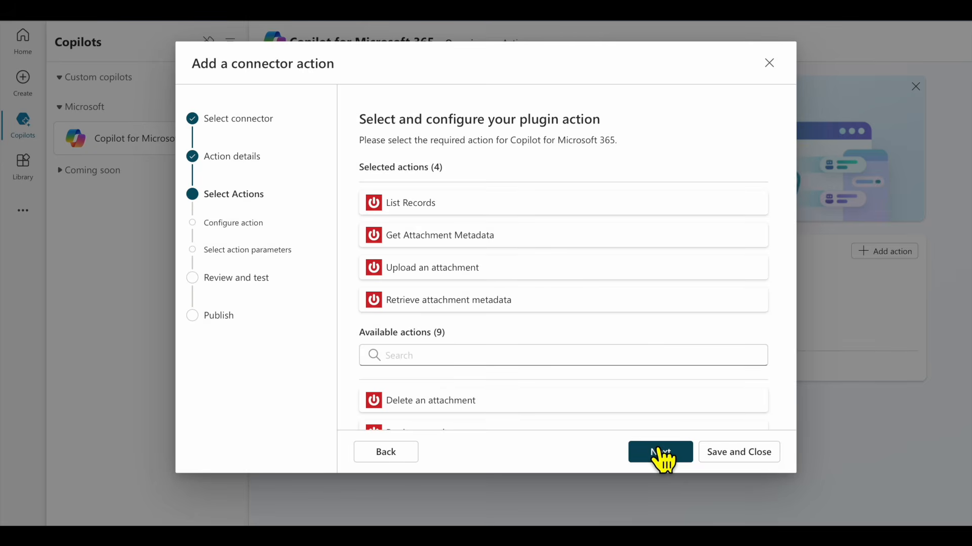
# Add Delete an attachment with 'sys_id' as its input description
pyautogui.scroll(-2, 603, 324)
pyautogui.click(569, 337)
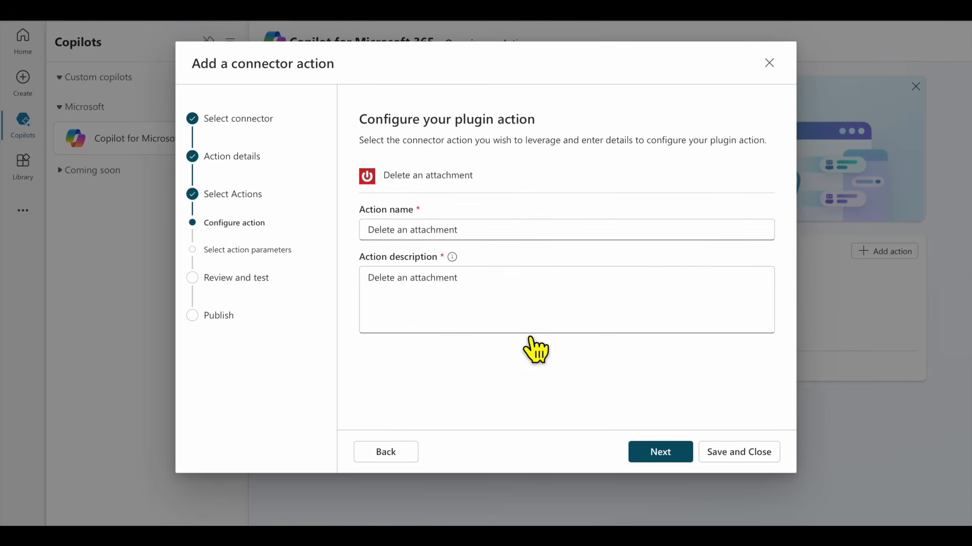
pyautogui.click(662, 452)
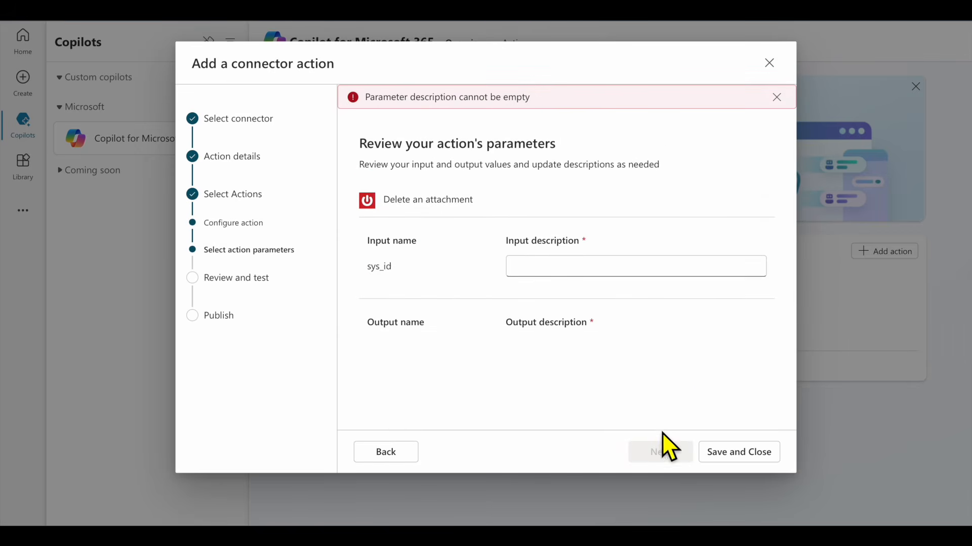
pyautogui.click(567, 276)
pyautogui.write('sys_id')
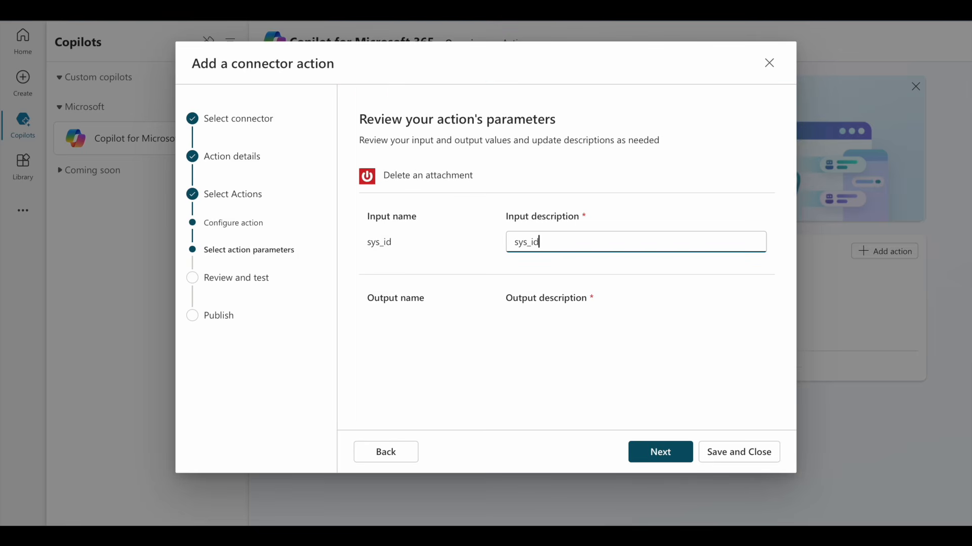
pyautogui.click(660, 455)
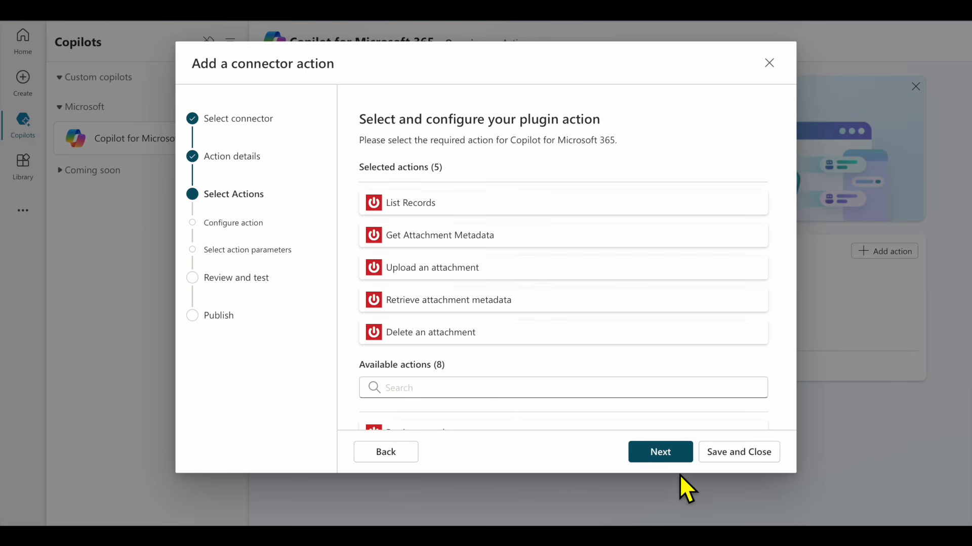
pyautogui.scroll(-2, 594, 317)
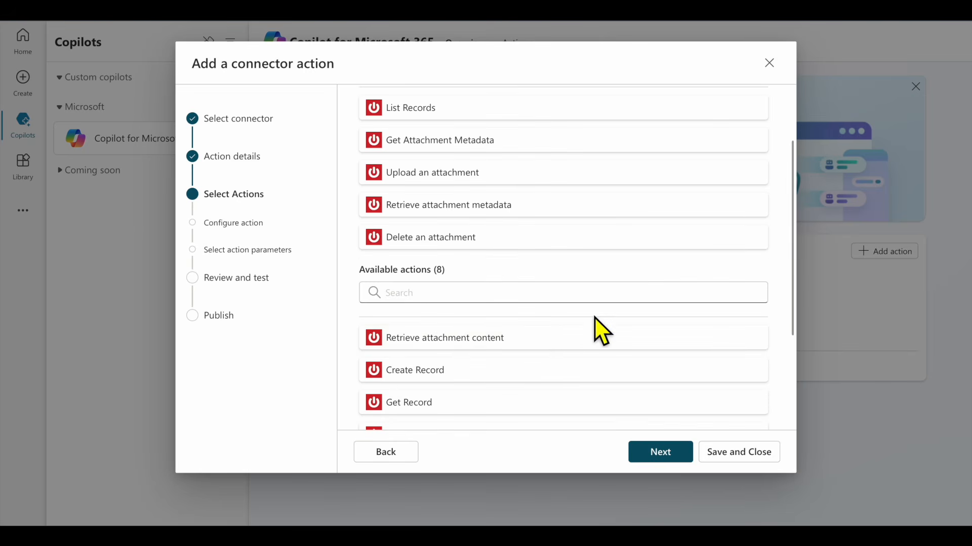
# Add Retrieve attachment content with 'sys_id' as its input description
pyautogui.click(521, 338)
pyautogui.click(656, 458)
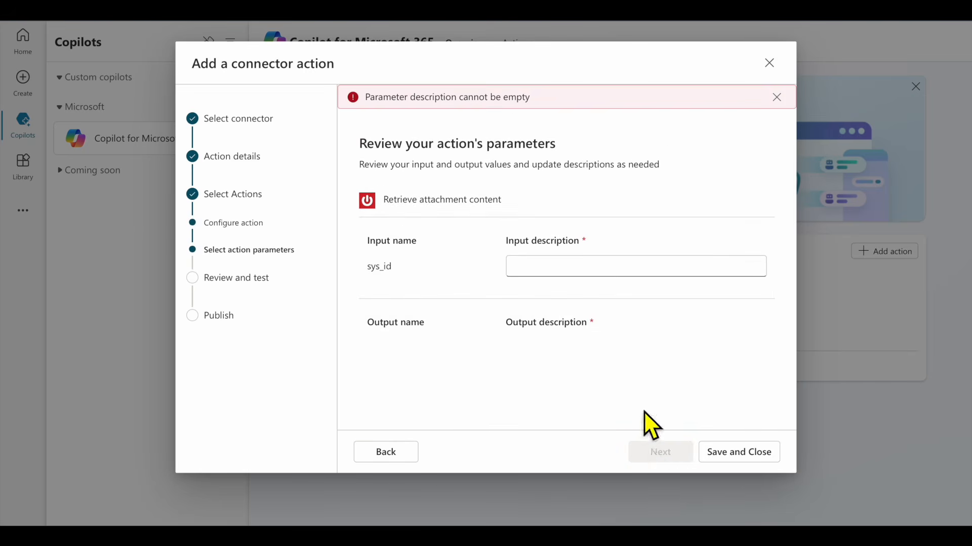
pyautogui.click(575, 275)
pyautogui.write('sy')
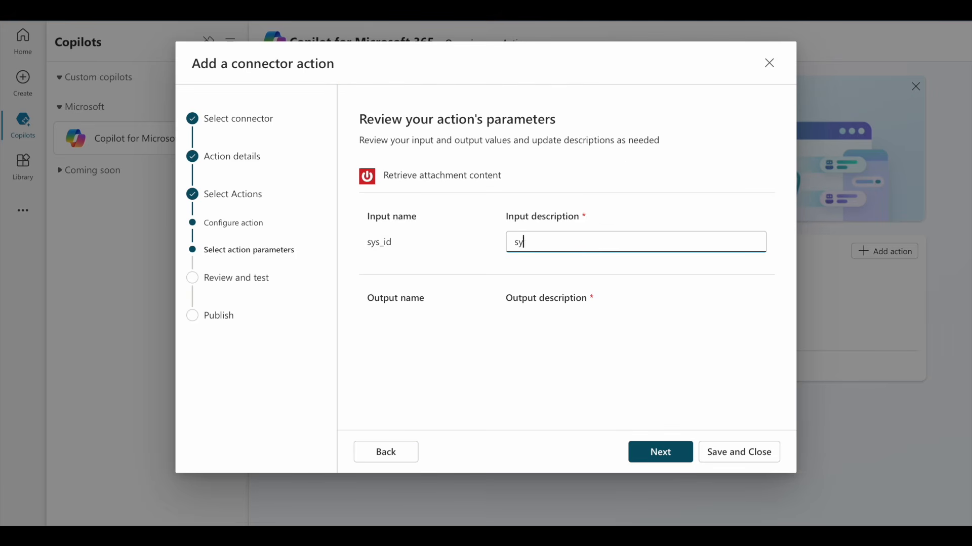
pyautogui.write('s_id')
pyautogui.click(664, 456)
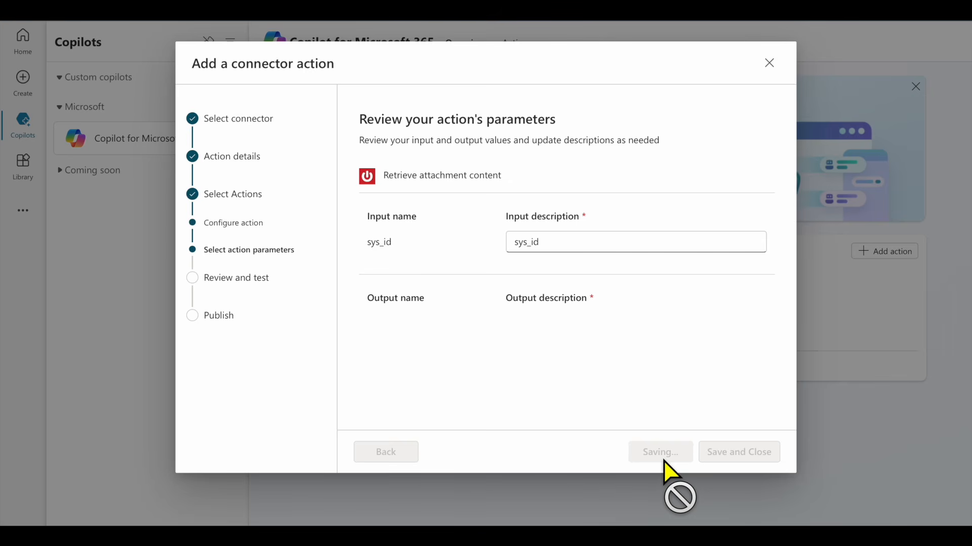
pyautogui.scroll(-3, 629, 325)
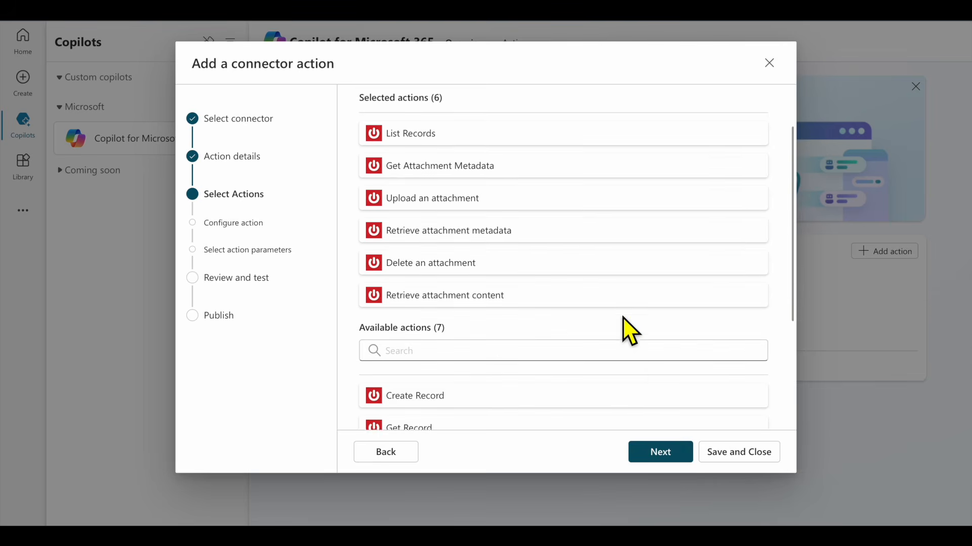
# Select Create Record and set its output description to 'result'
pyautogui.click(547, 338)
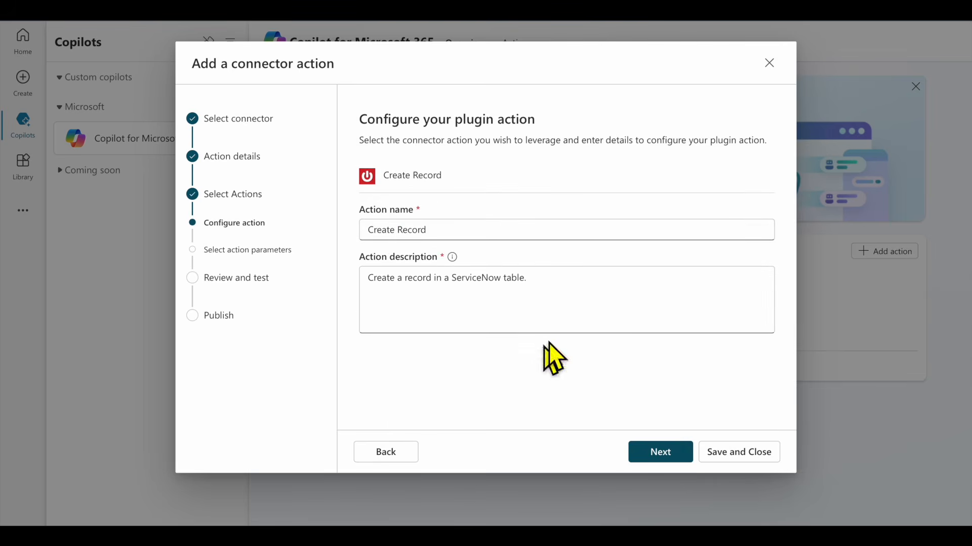
pyautogui.click(660, 453)
pyautogui.scroll(-1, 612, 243)
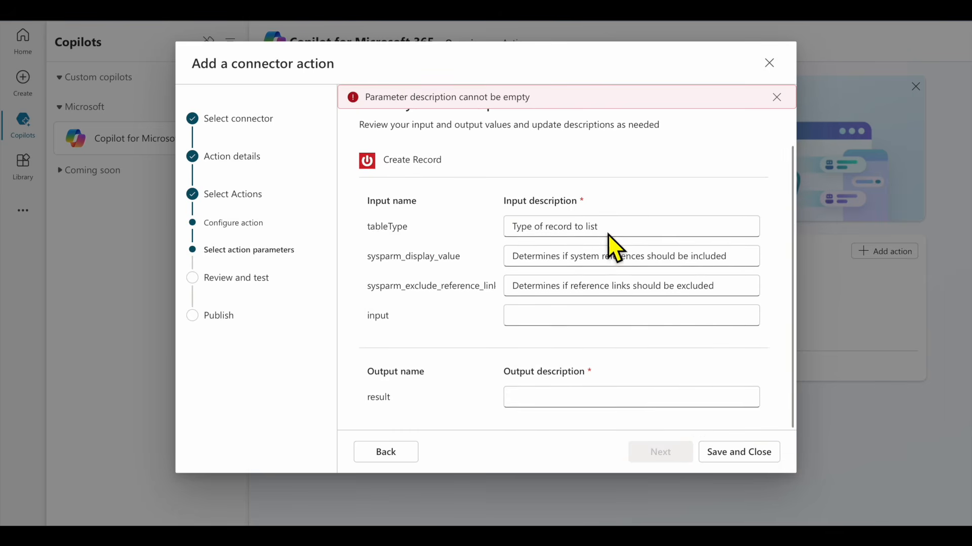
pyautogui.click(595, 408)
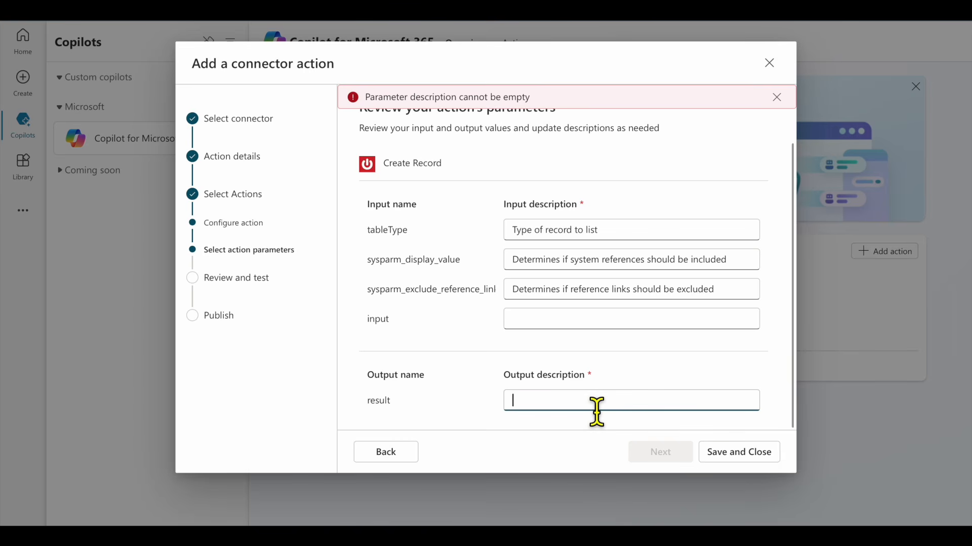
pyautogui.write('result')
# Describe Create Record's input parameter as 'input' and save the action
pyautogui.click(597, 321)
pyautogui.click(587, 417)
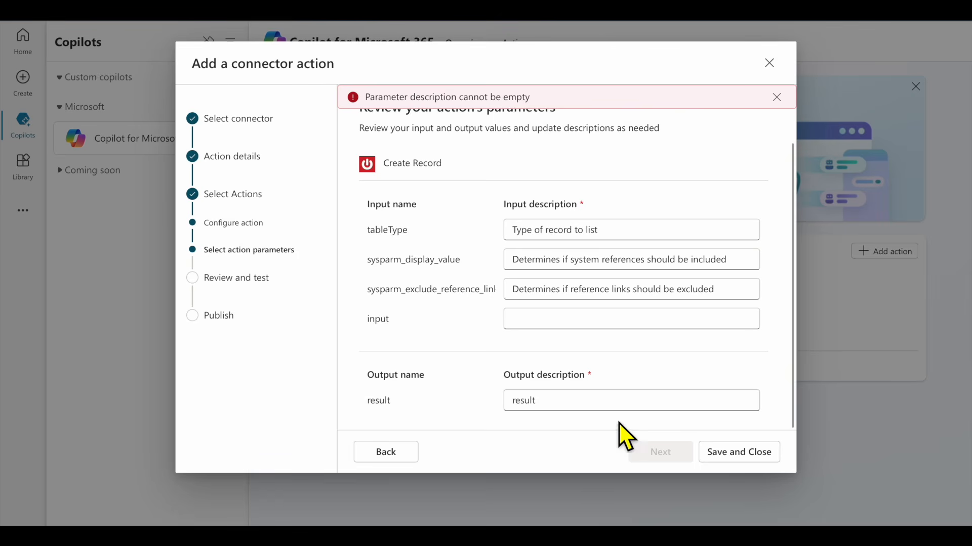
pyautogui.scroll(1, 616, 379)
pyautogui.scroll(-1, 616, 378)
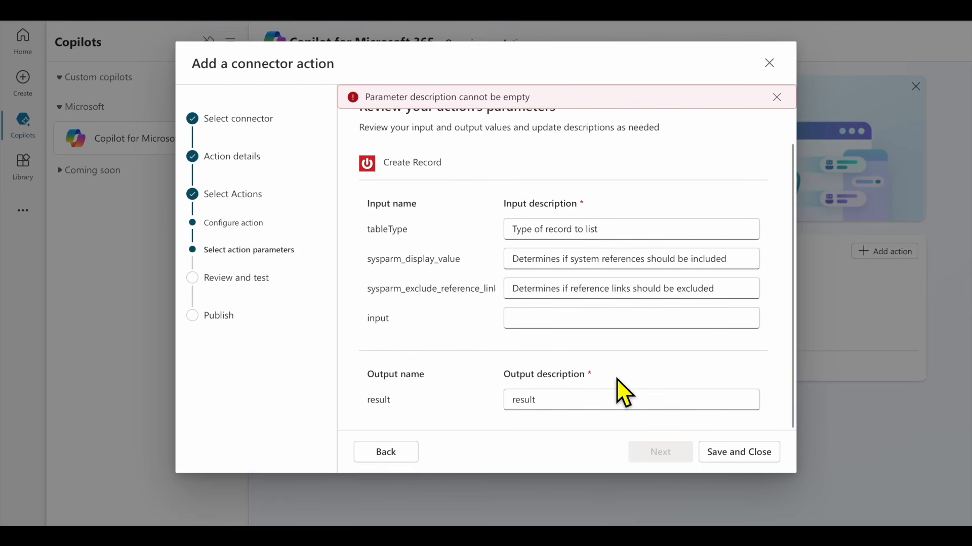
pyautogui.click(566, 327)
pyautogui.write('input')
pyautogui.click(651, 455)
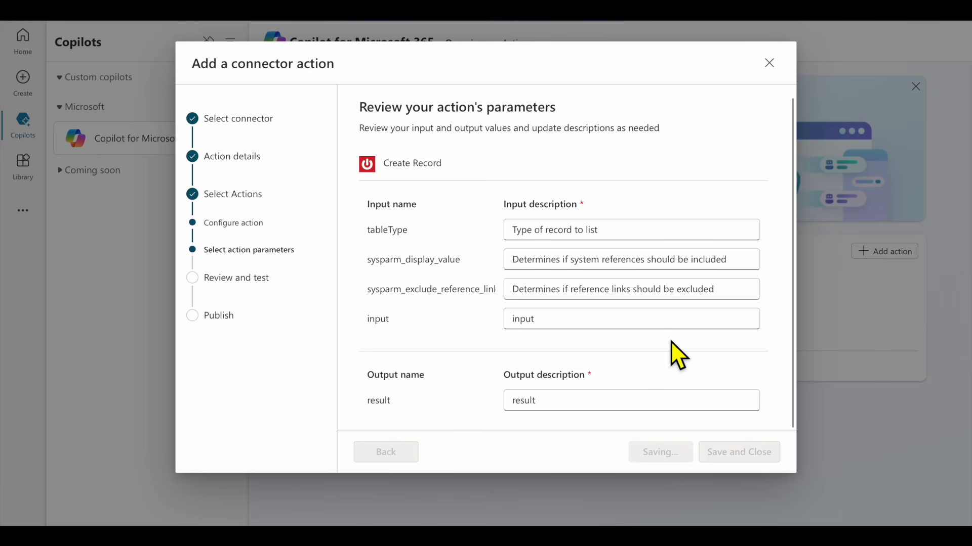
pyautogui.scroll(-3, 670, 341)
pyautogui.scroll(-2, 566, 318)
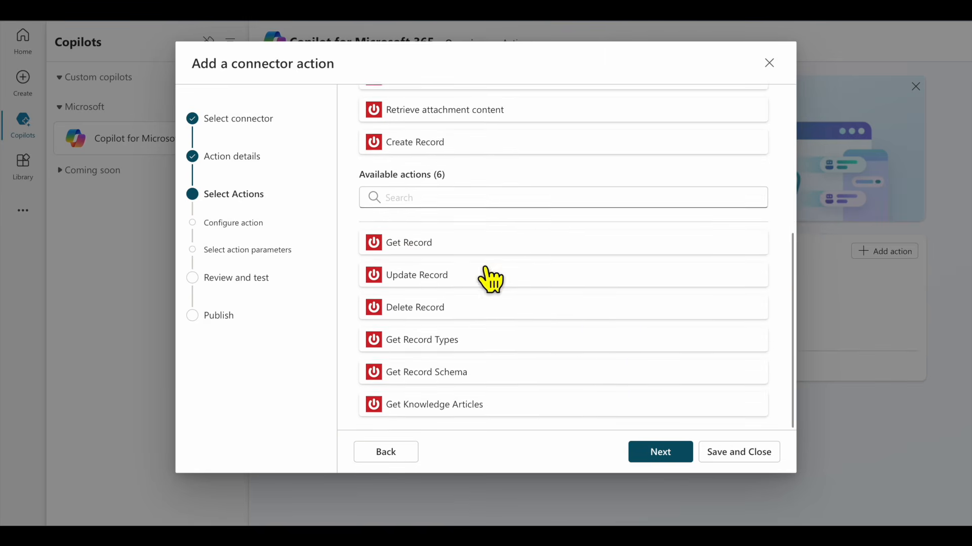
# Add Get Record with 'result' as its output description
pyautogui.click(444, 244)
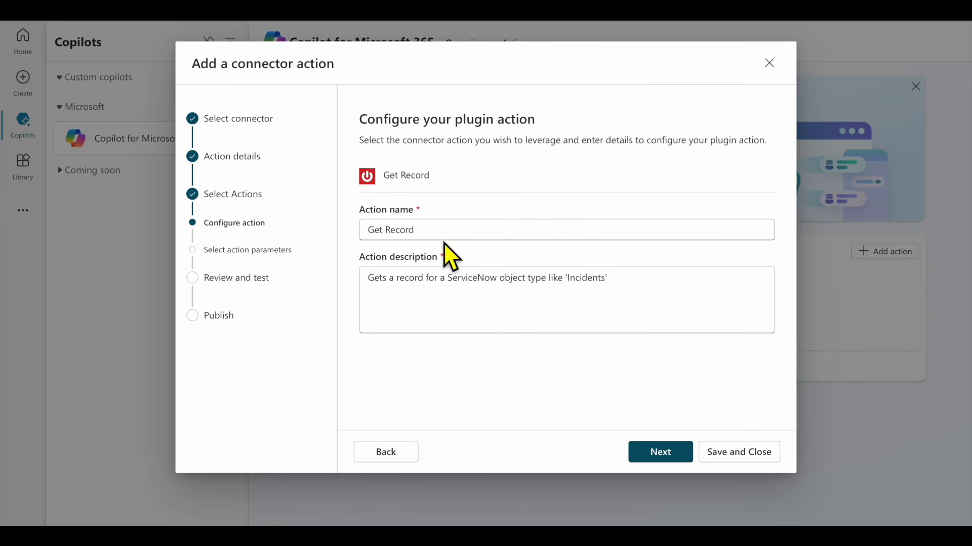
pyautogui.click(676, 458)
pyautogui.scroll(-2, 580, 283)
pyautogui.click(568, 405)
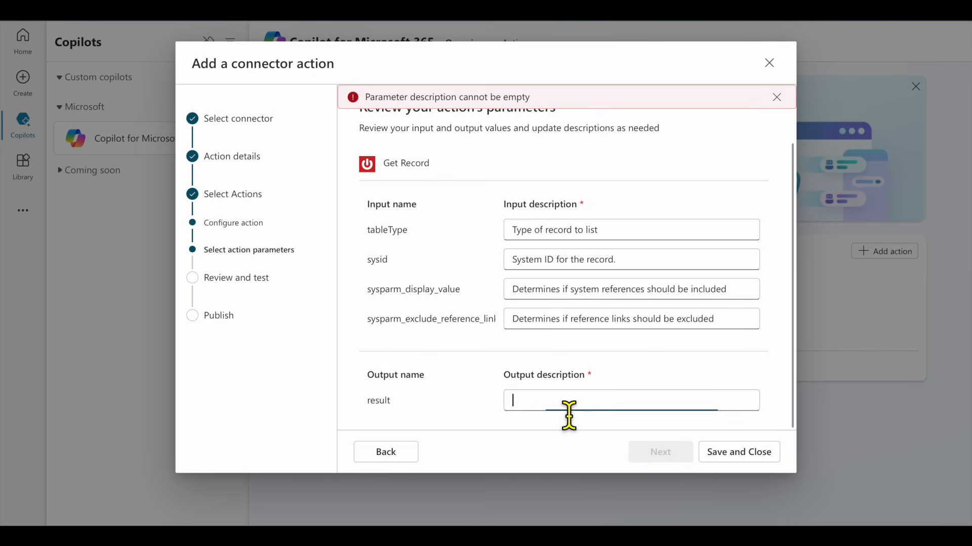
pyautogui.write('result')
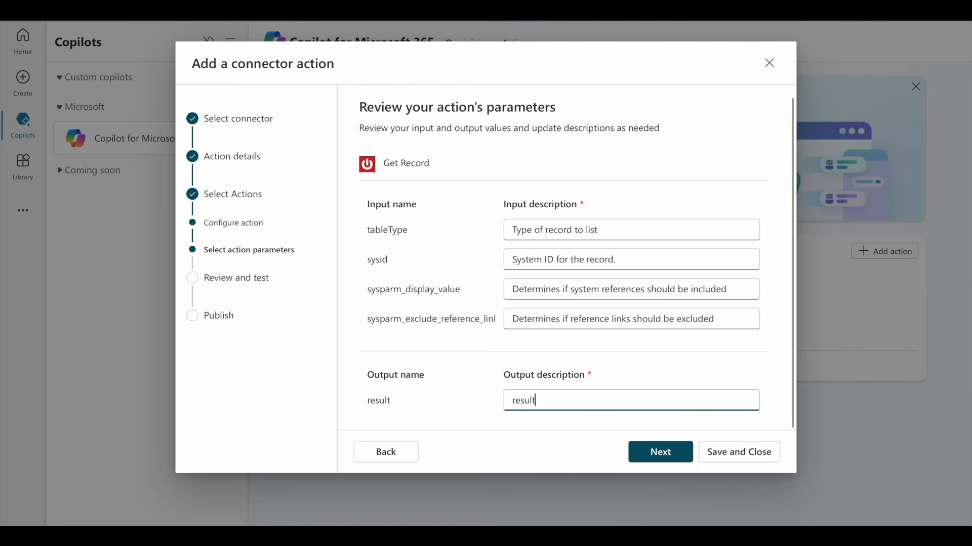
pyautogui.click(658, 455)
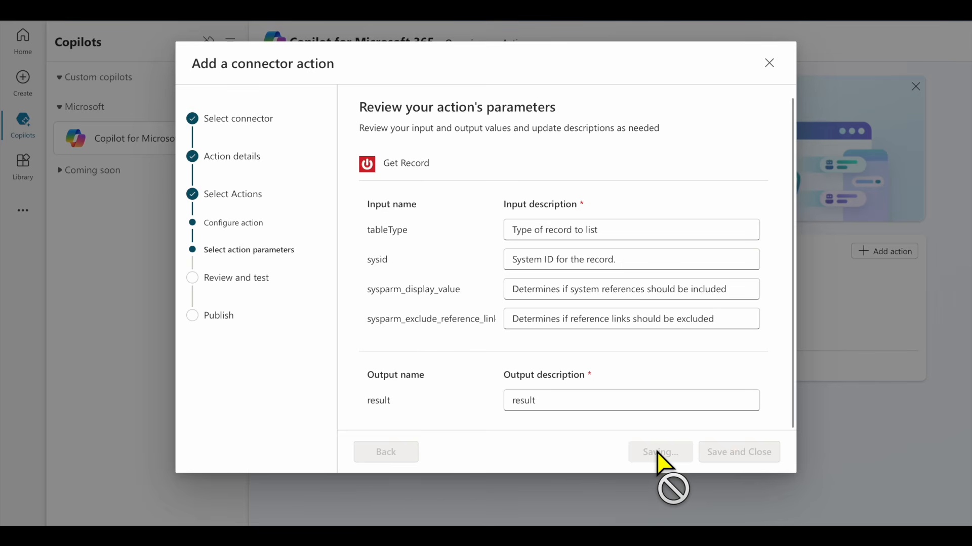
# Select Update Record from the available actions to configure next
pyautogui.press('F2')
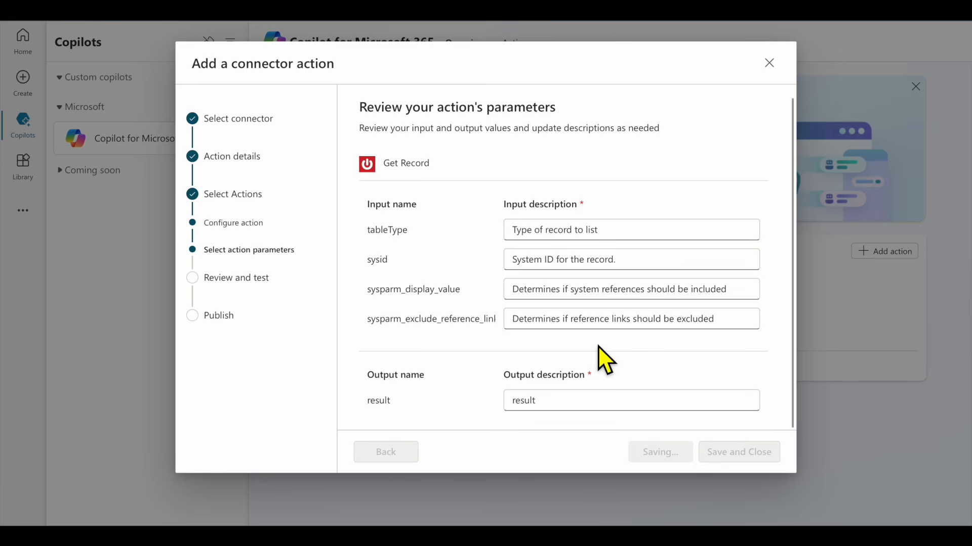
pyautogui.scroll(-5, 599, 353)
pyautogui.click(489, 303)
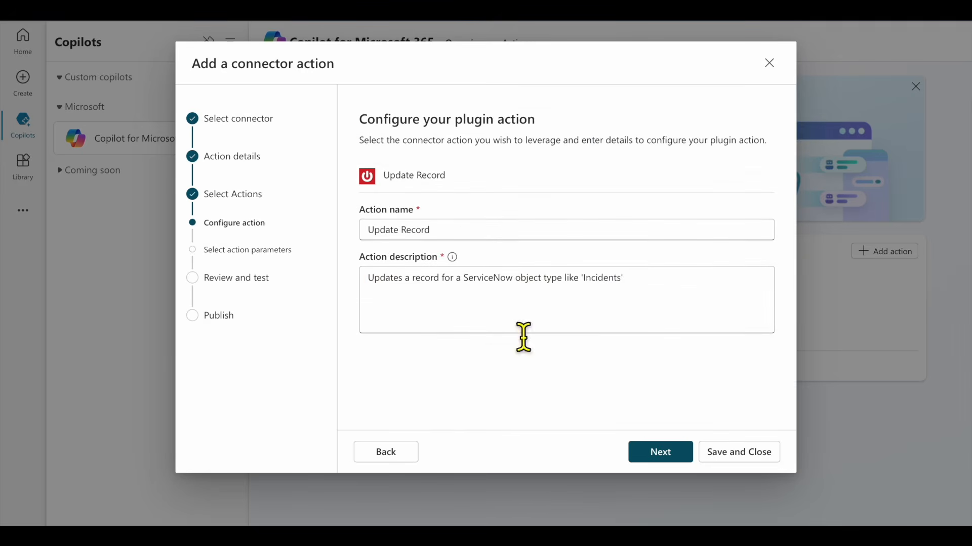
# Give Update Record input description 'input' and output description 'result', then save it
pyautogui.click(663, 455)
pyautogui.scroll(-1, 603, 383)
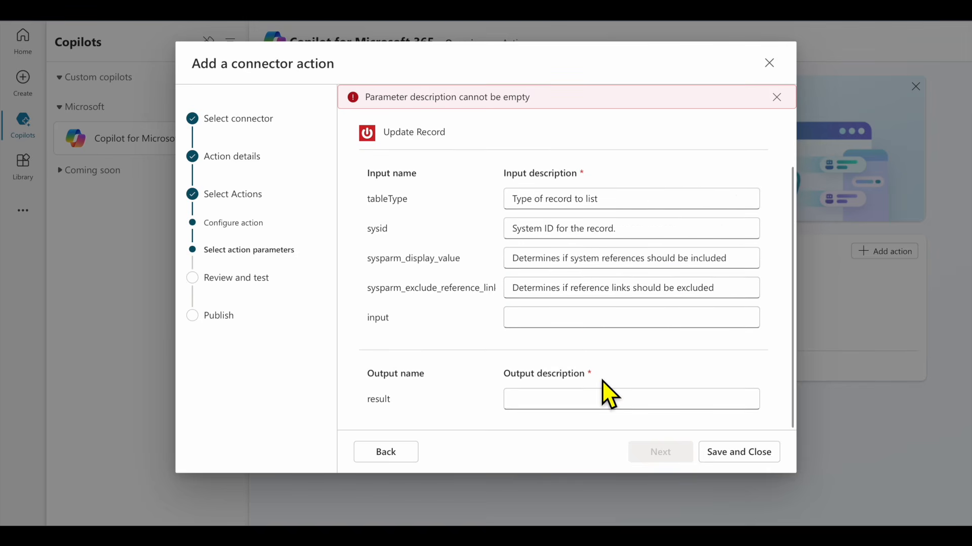
pyautogui.click(570, 327)
pyautogui.write('input')
pyautogui.press('Tab')
pyautogui.write('result')
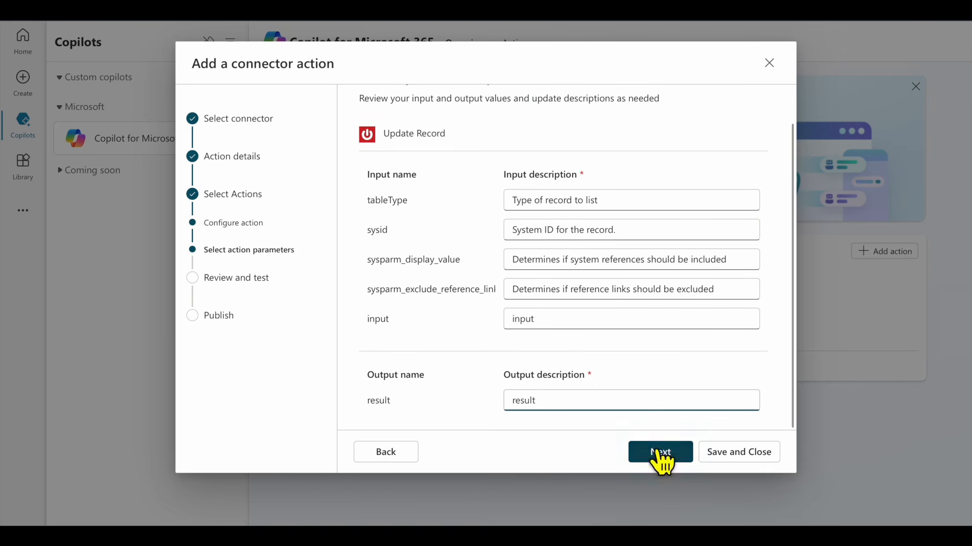
pyautogui.click(662, 458)
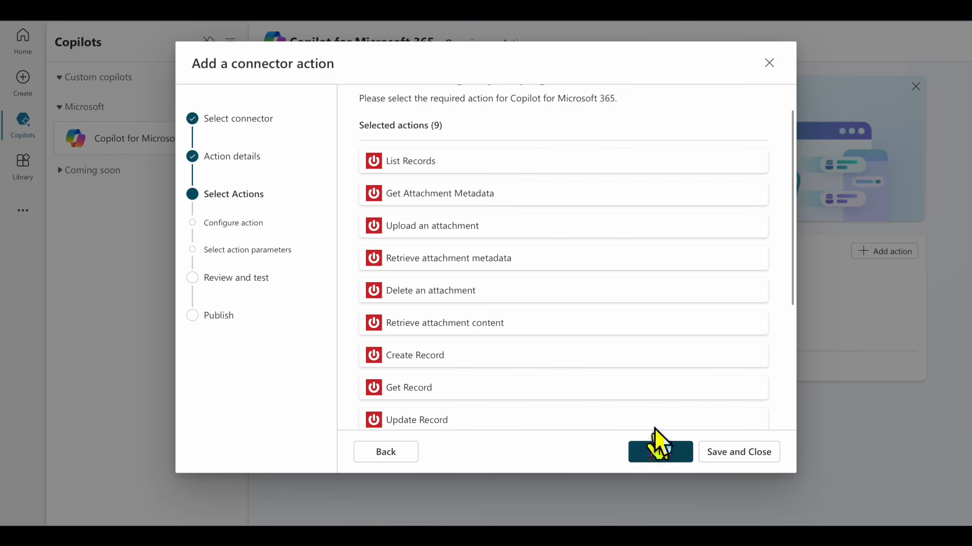
pyautogui.scroll(-4, 593, 253)
# Add Delete Record as the tenth selected ServiceNow action, leaving three actions available
pyautogui.click(491, 316)
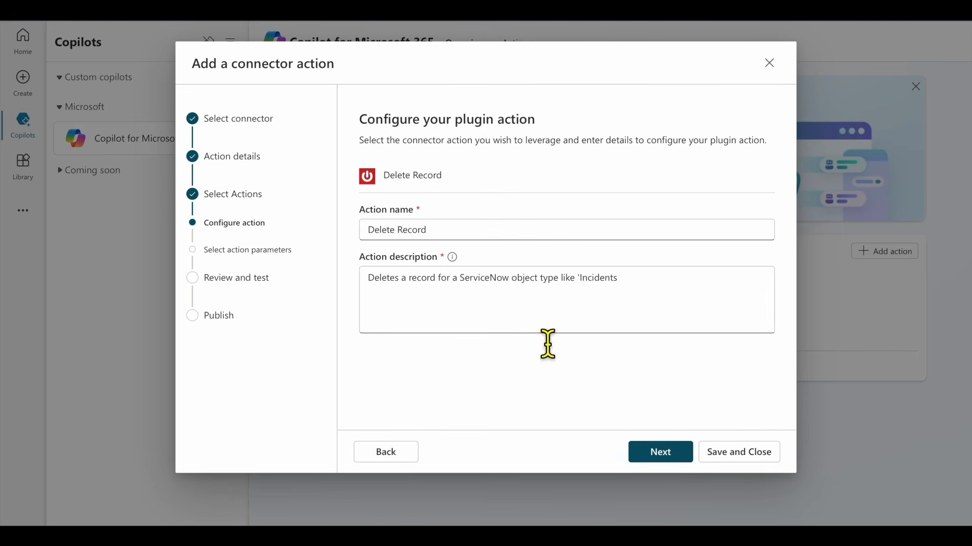
pyautogui.click(660, 452)
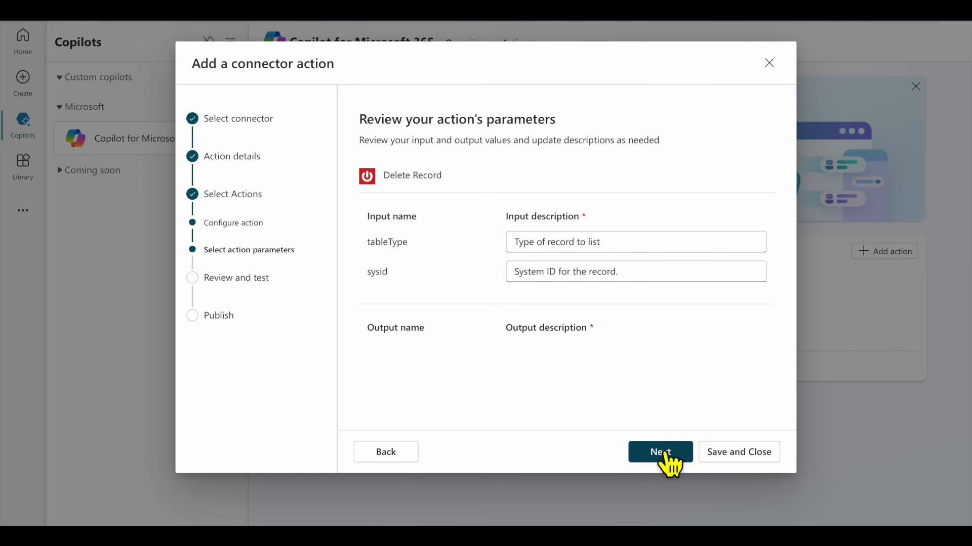
pyautogui.click(661, 456)
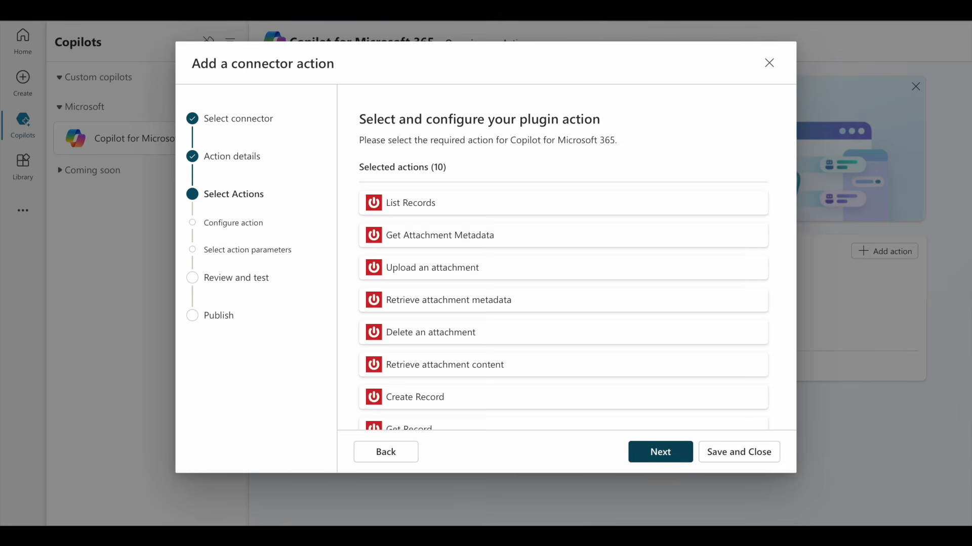
pyautogui.scroll(-5, 636, 290)
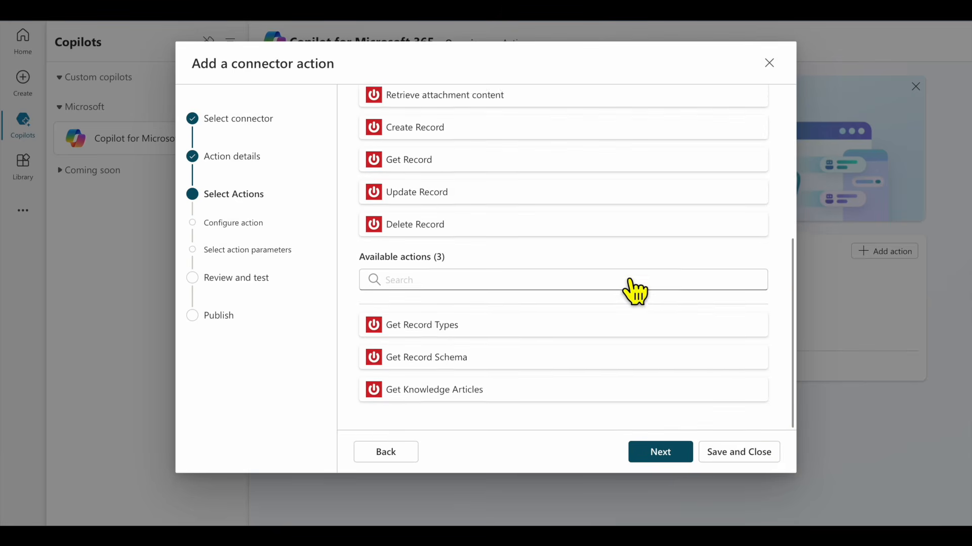
# Add Get Record Types as the eleventh selected action, keeping its default name and descriptions
pyautogui.click(508, 338)
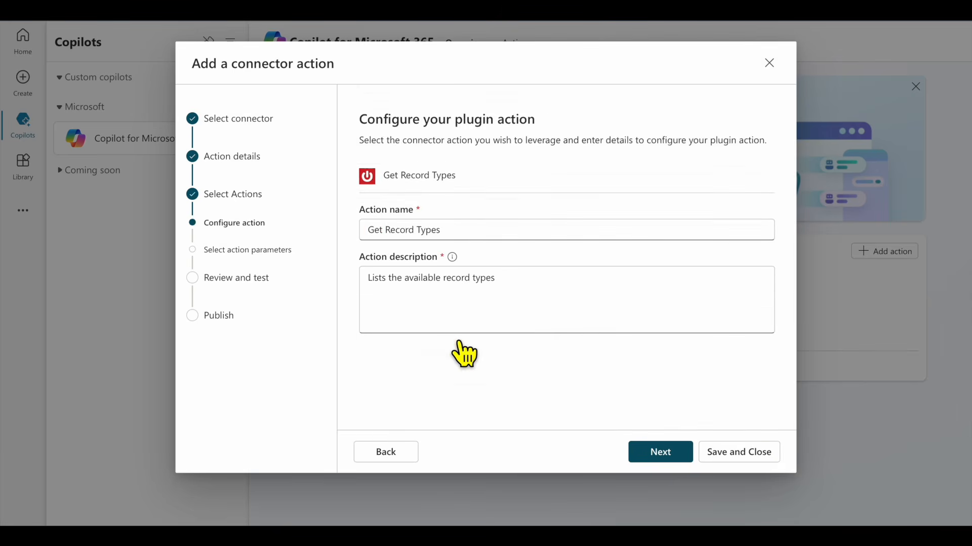
pyautogui.click(661, 457)
pyautogui.click(663, 452)
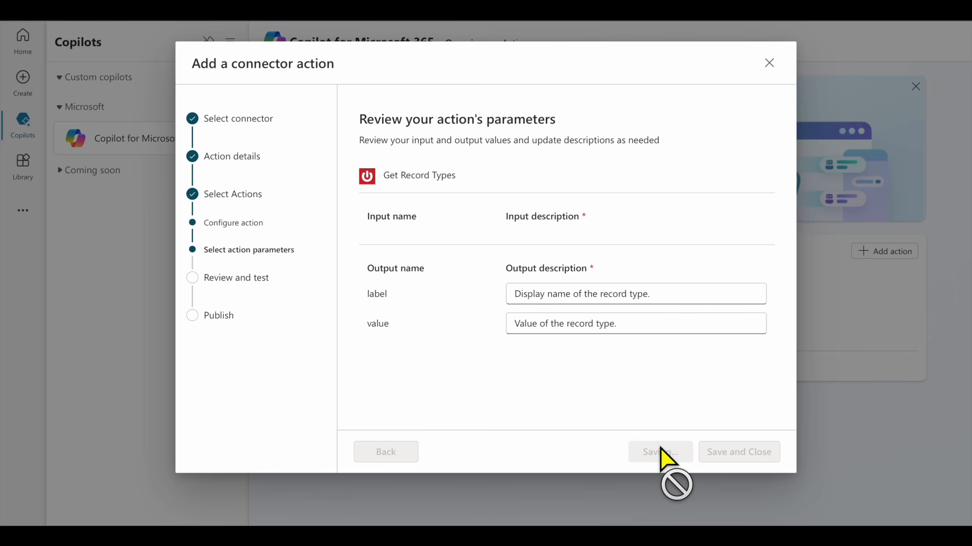
pyautogui.scroll(-5, 648, 334)
# Add Get Record Schema, filling its empty output description with 'schema'
pyautogui.click(496, 375)
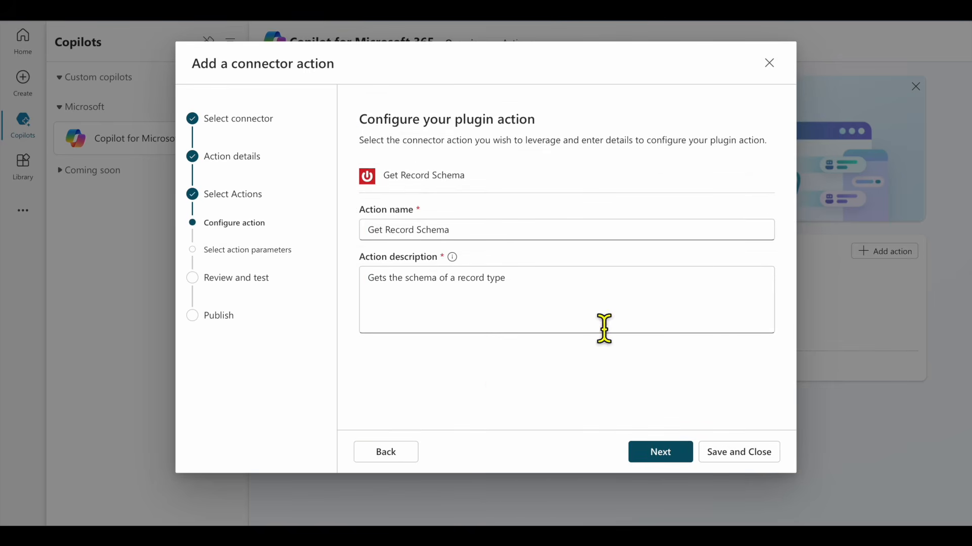
pyautogui.click(662, 450)
pyautogui.click(605, 354)
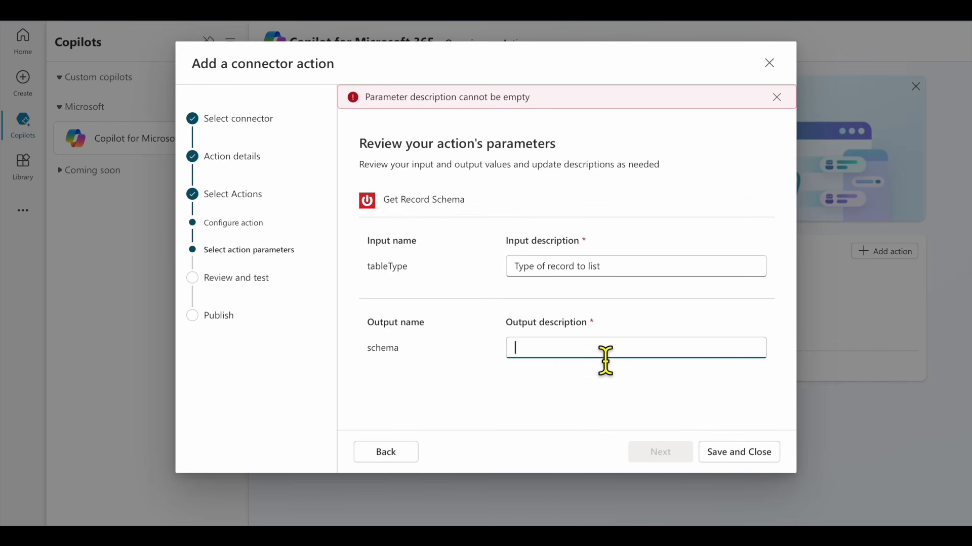
pyautogui.write('schema')
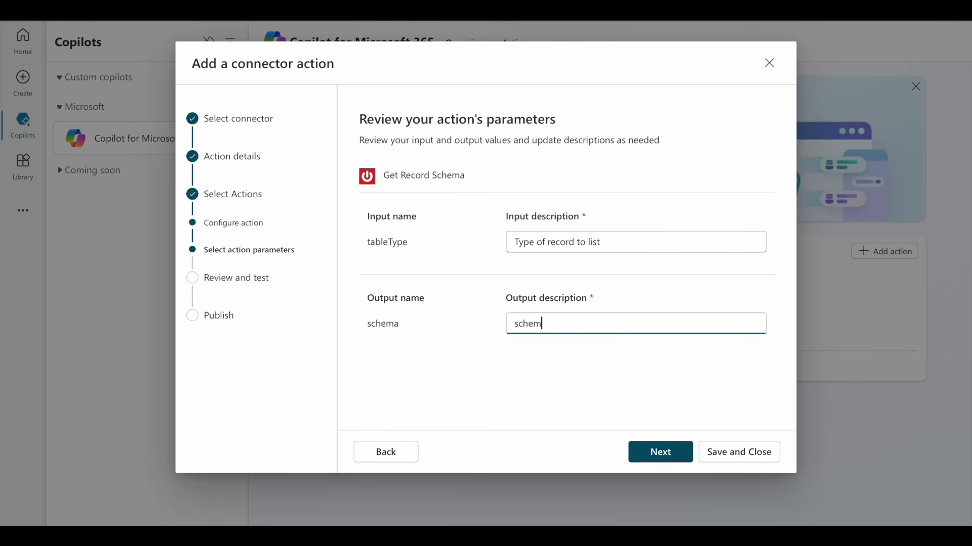
pyautogui.click(660, 452)
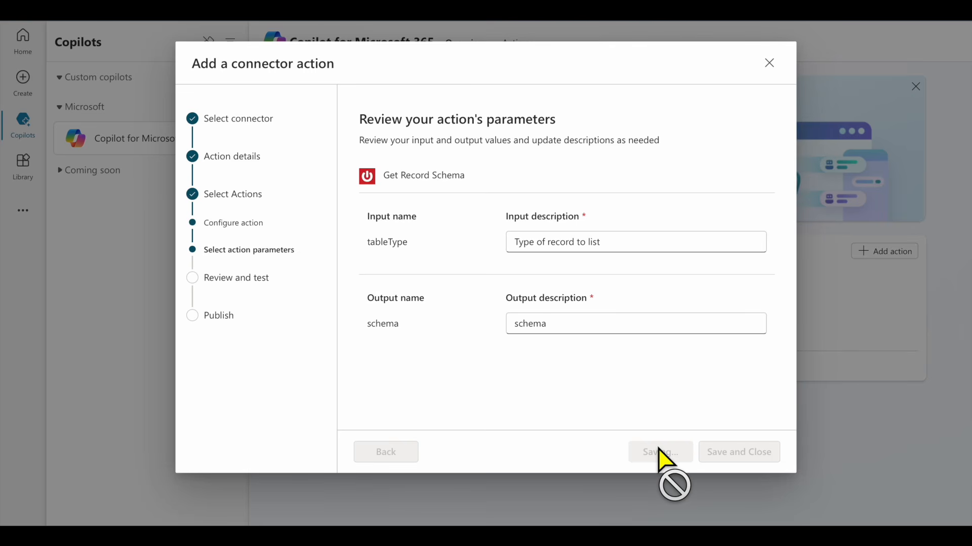
# Add Get Knowledge Articles with its default descriptions, leaving zero actions available
pyautogui.scroll(-5, 636, 260)
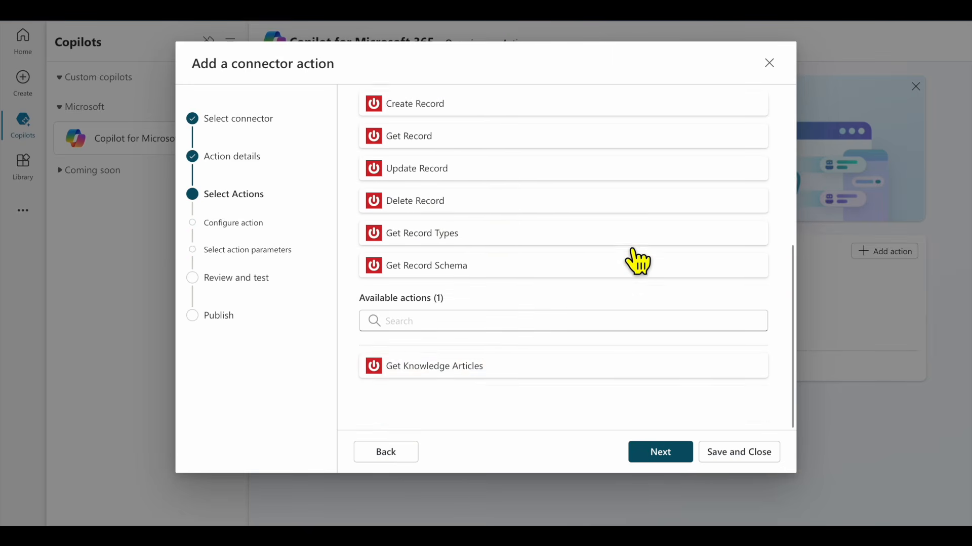
pyautogui.click(450, 403)
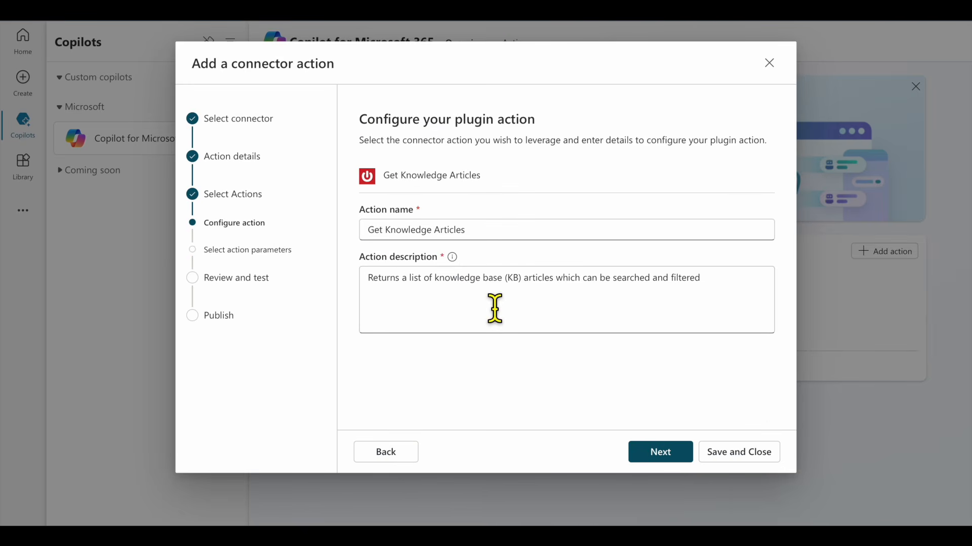
pyautogui.click(680, 461)
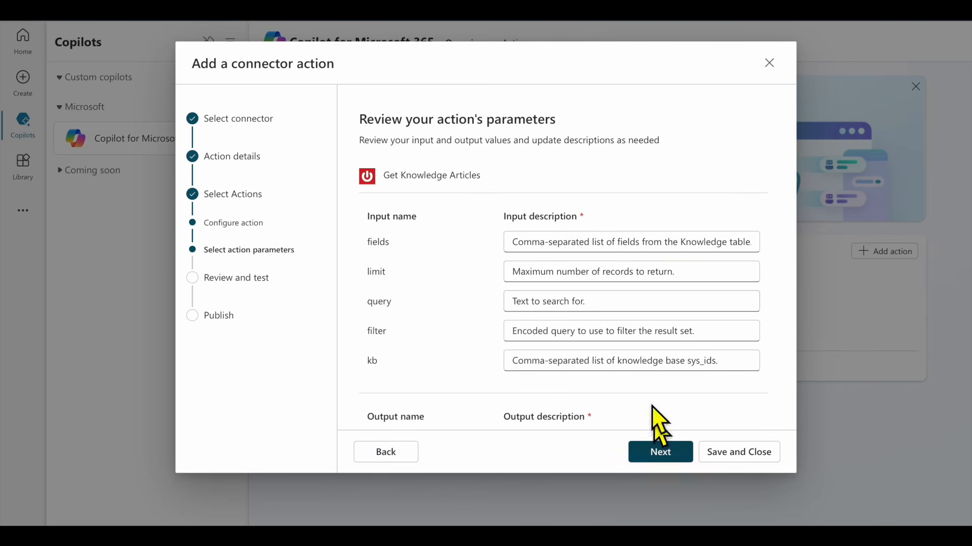
pyautogui.scroll(-3, 619, 318)
pyautogui.scroll(-8, 620, 318)
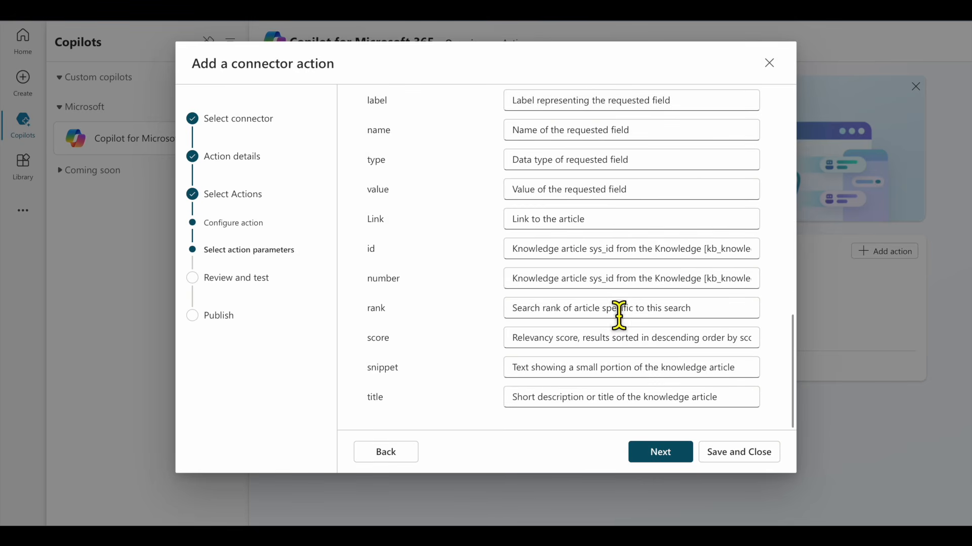
pyautogui.click(655, 455)
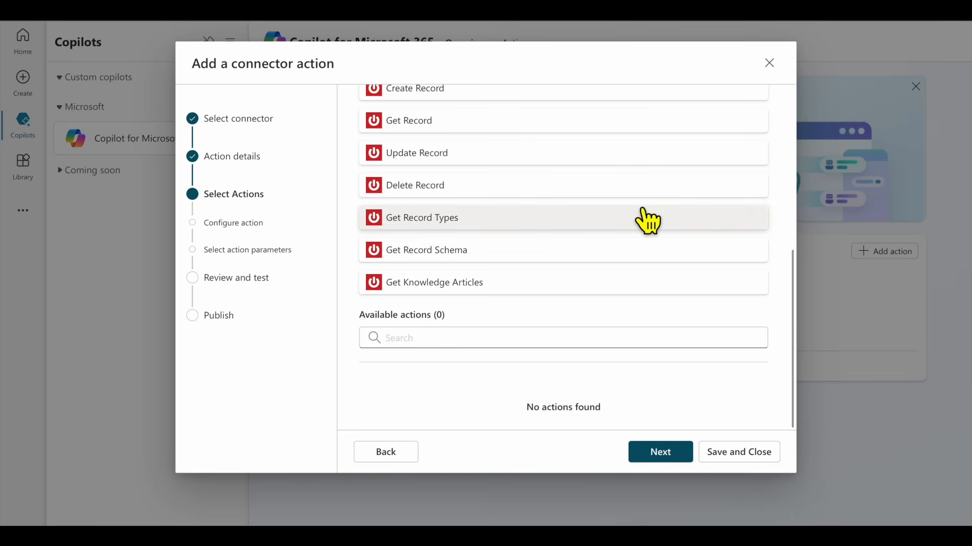
# Move the wizard on to the Review and test step
pyautogui.scroll(10, 646, 217)
pyautogui.scroll(-3, 646, 218)
pyautogui.scroll(-3, 648, 220)
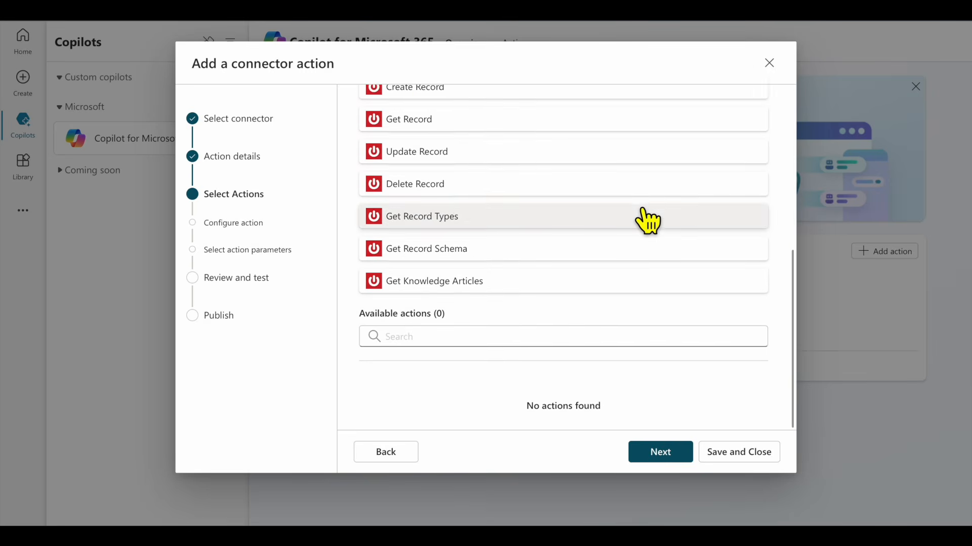
pyautogui.click(659, 456)
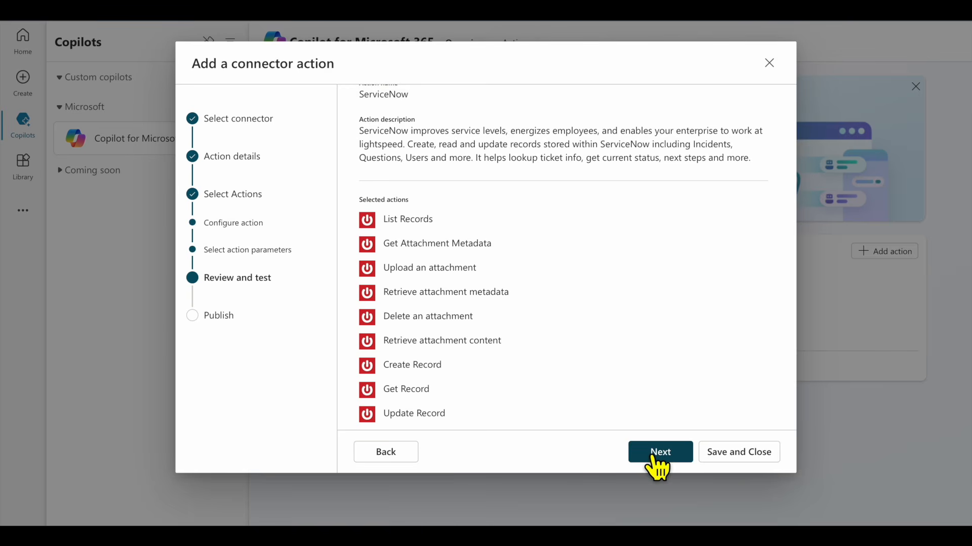
pyautogui.scroll(3, 624, 258)
pyautogui.scroll(3, 622, 257)
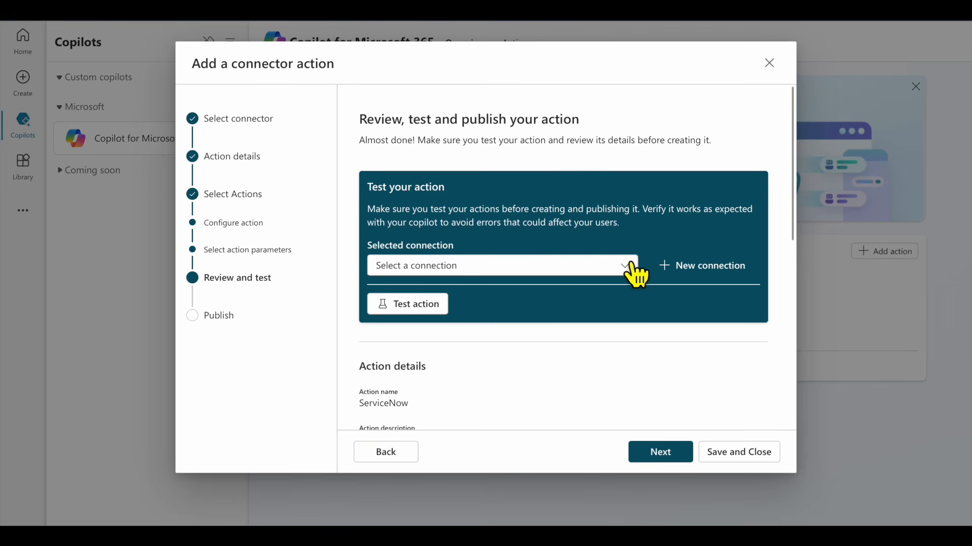
# Create a basic-authentication ServiceNow connection with username admin, the account password and instance URL
pyautogui.click(699, 269)
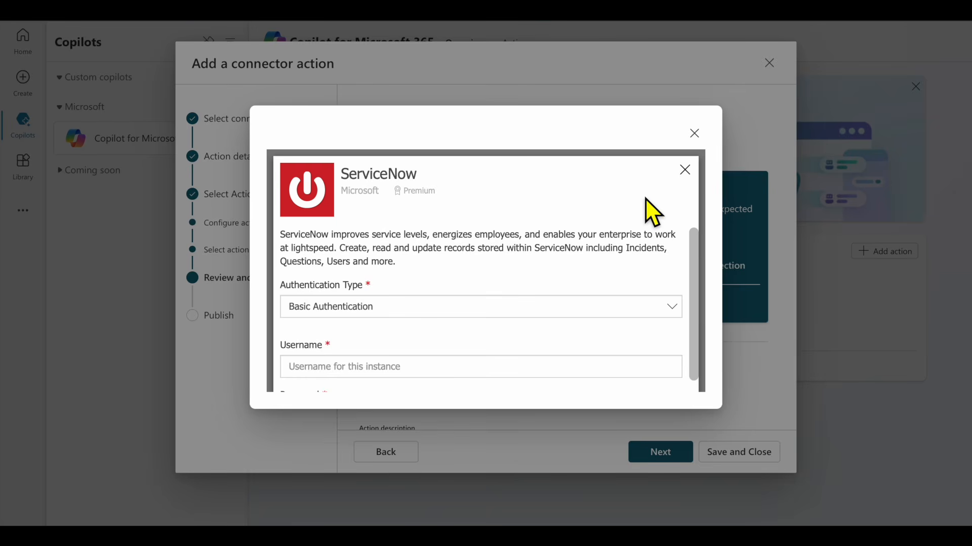
pyautogui.scroll(-2, 644, 199)
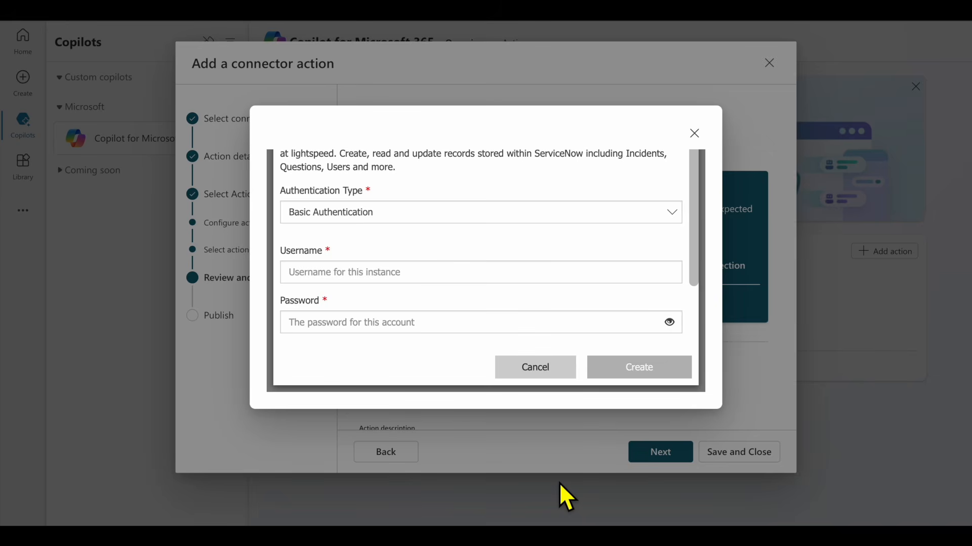
pyautogui.click(398, 279)
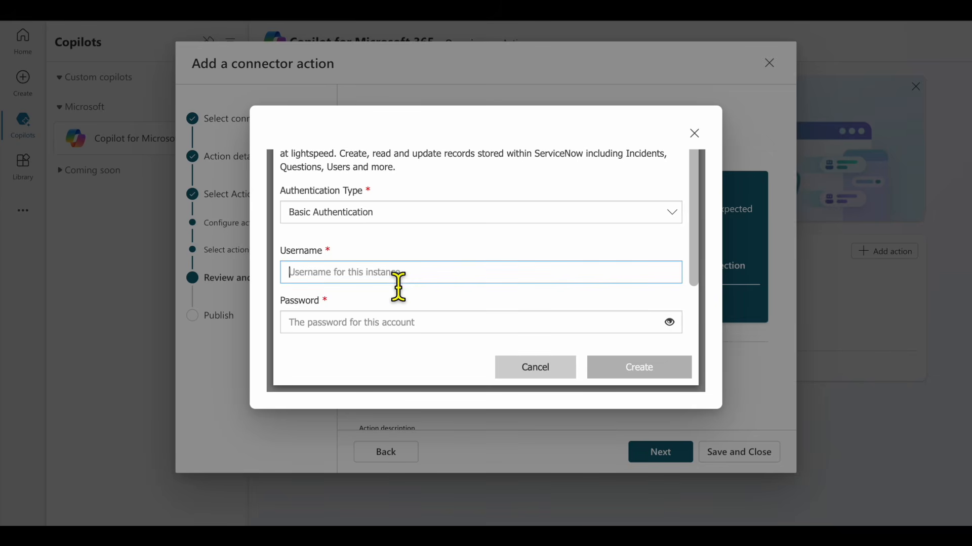
pyautogui.write('admin')
pyautogui.click(481, 327)
pyautogui.hotkey('ctrl', 'v')
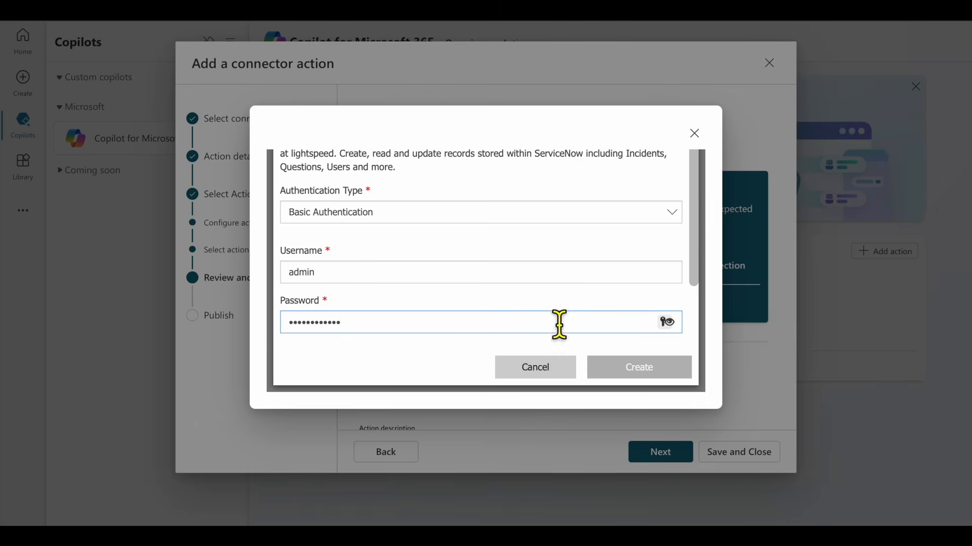
pyautogui.scroll(-2, 527, 289)
pyautogui.click(601, 315)
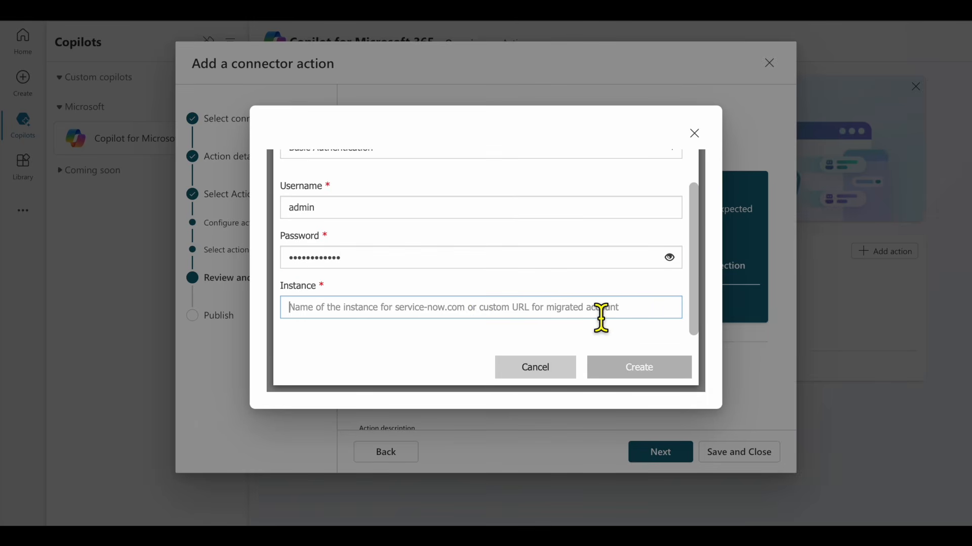
pyautogui.write('https://dev244993.service-now.com/')
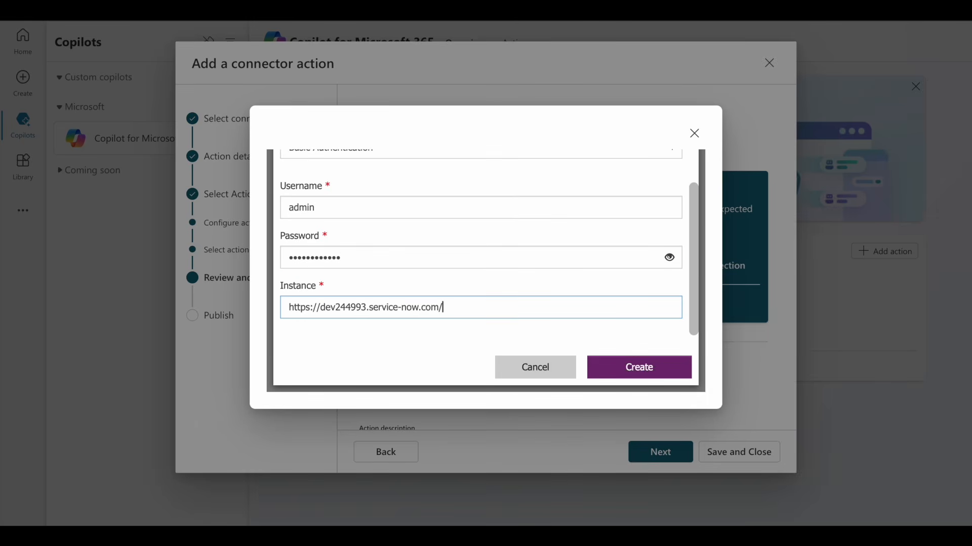
pyautogui.click(642, 368)
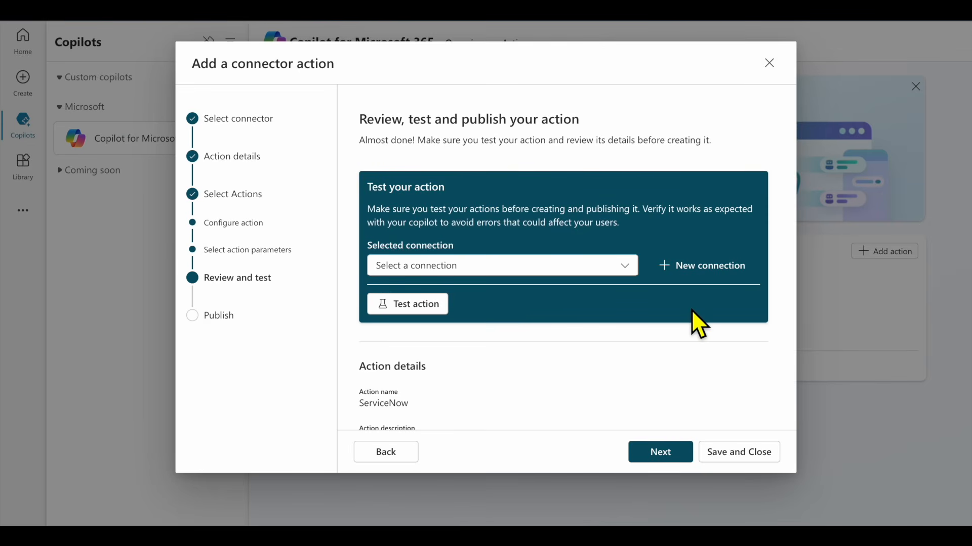
# Test the action on the new ServiceNow connection, then publish it to Copilot for Microsoft 365
pyautogui.click(625, 267)
pyautogui.click(618, 281)
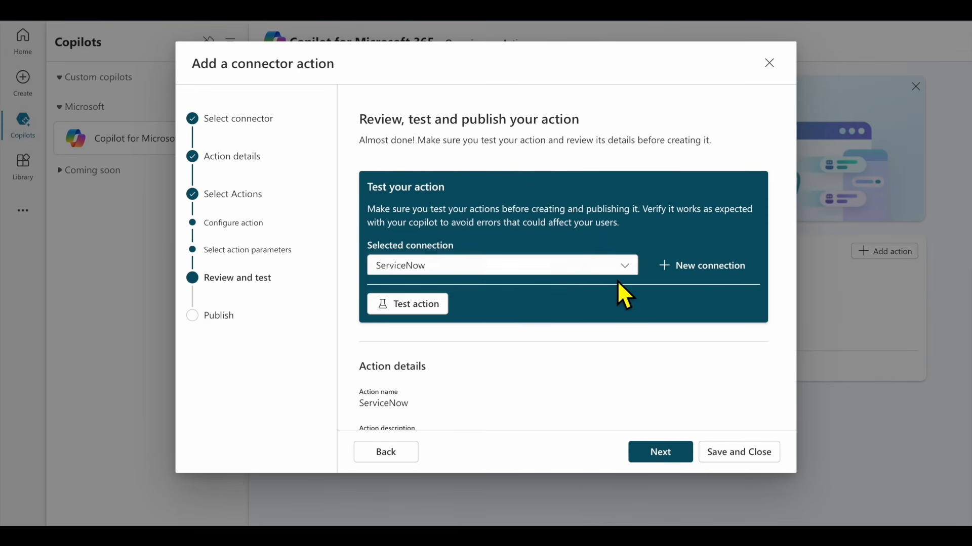
pyautogui.click(435, 305)
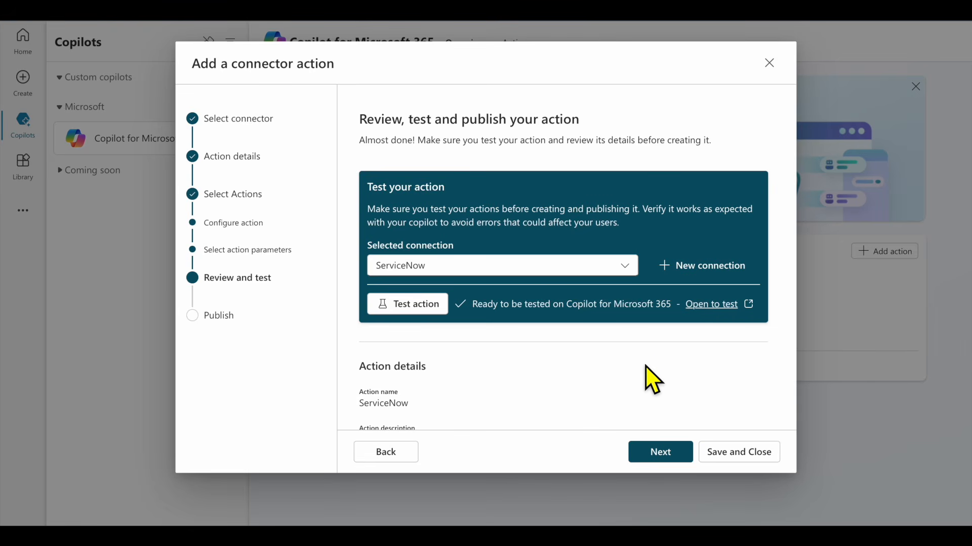
pyautogui.scroll(-3, 653, 377)
pyautogui.scroll(-5, 640, 355)
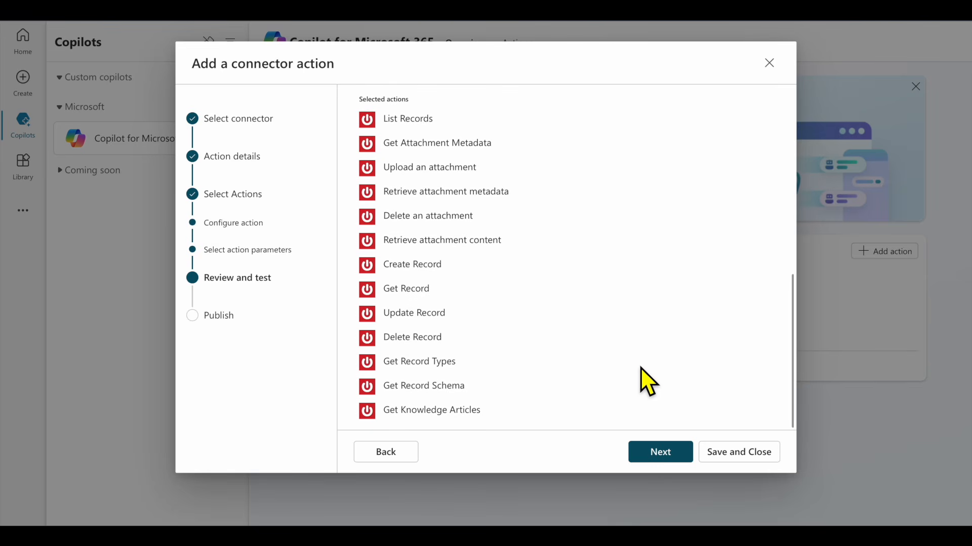
pyautogui.click(660, 458)
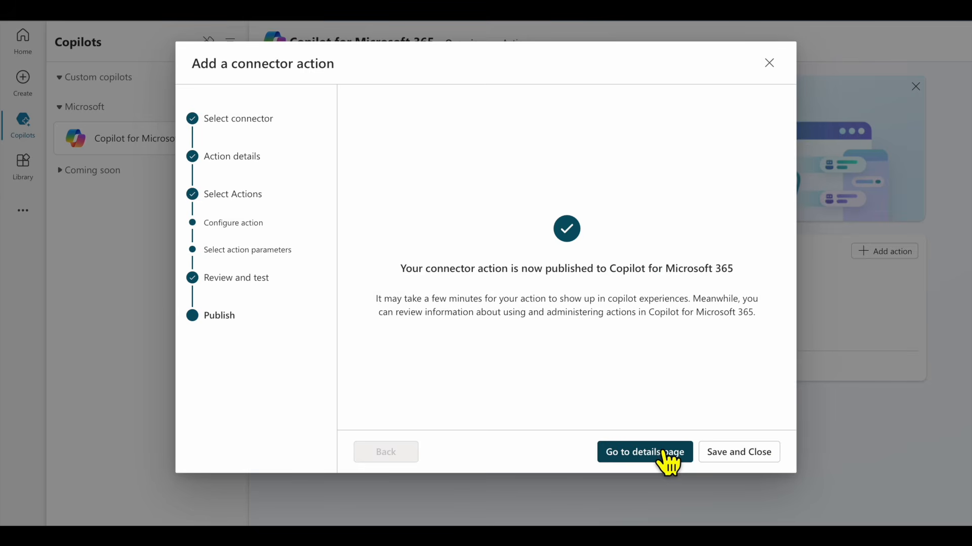
# Open the published ServiceNow action's details and show Get Record's inputs, including tableType and sysid
pyautogui.click(664, 454)
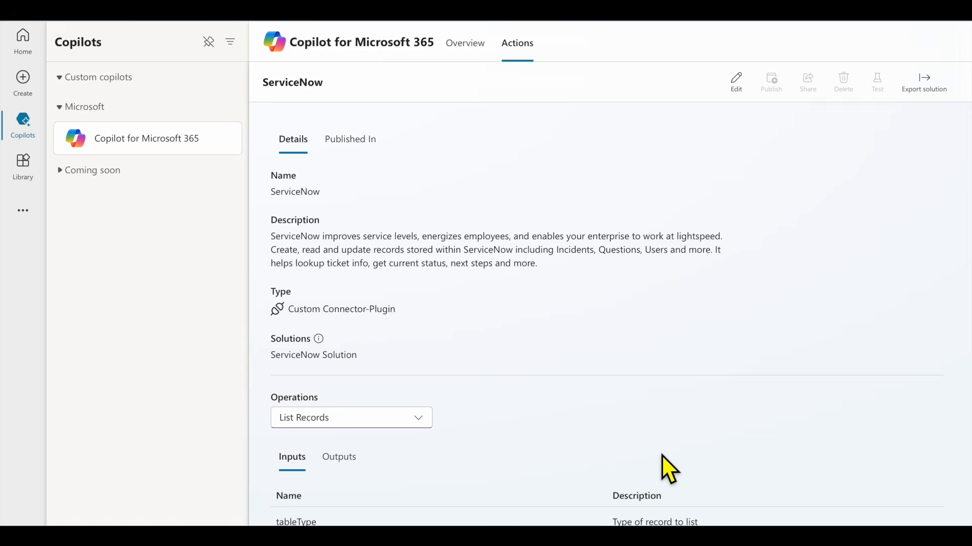
pyautogui.scroll(-1, 524, 178)
pyautogui.scroll(-2, 524, 178)
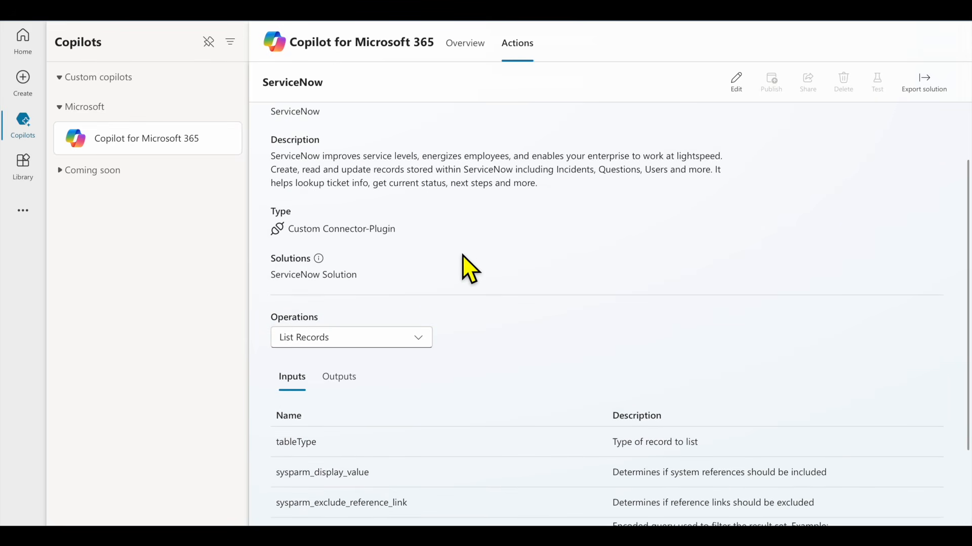
pyautogui.scroll(-2, 463, 254)
pyautogui.click(425, 268)
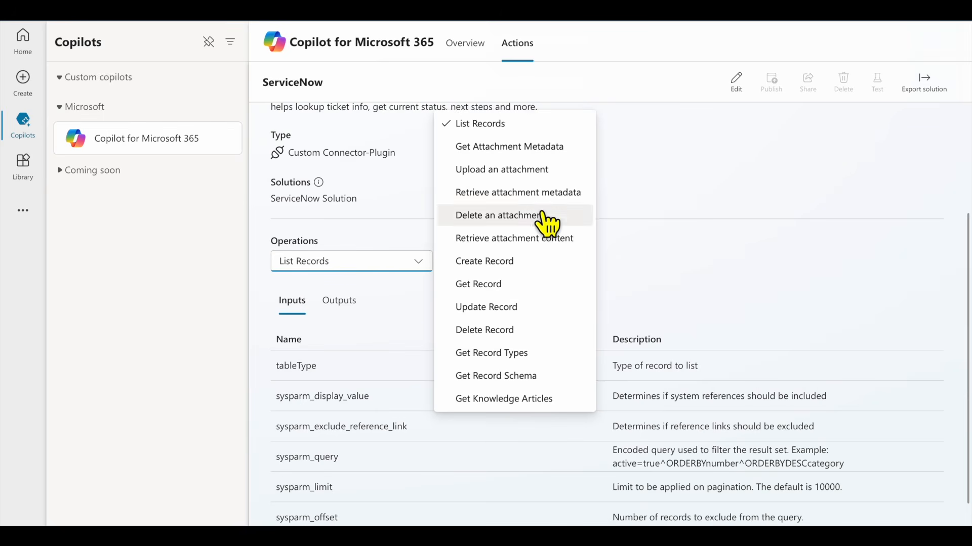
pyautogui.click(515, 287)
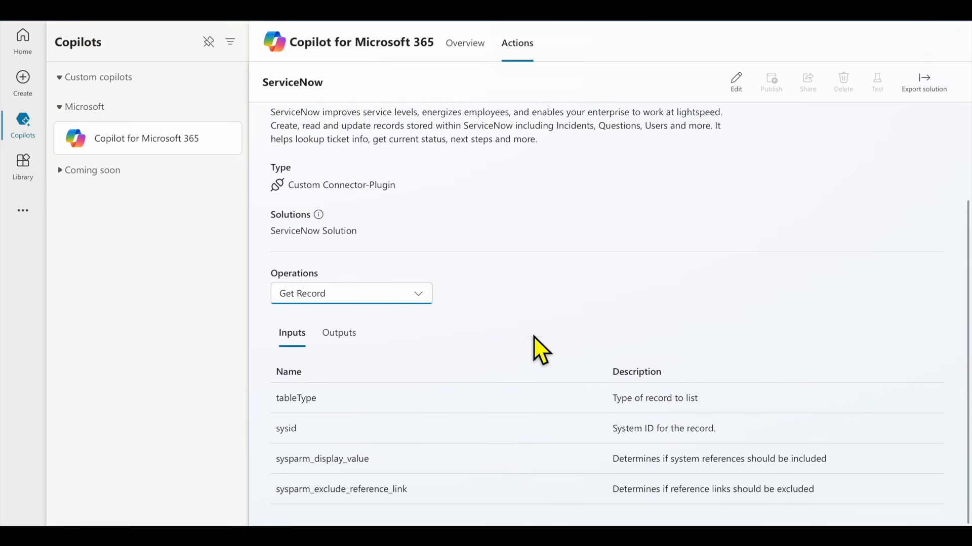
pyautogui.scroll(3, 533, 336)
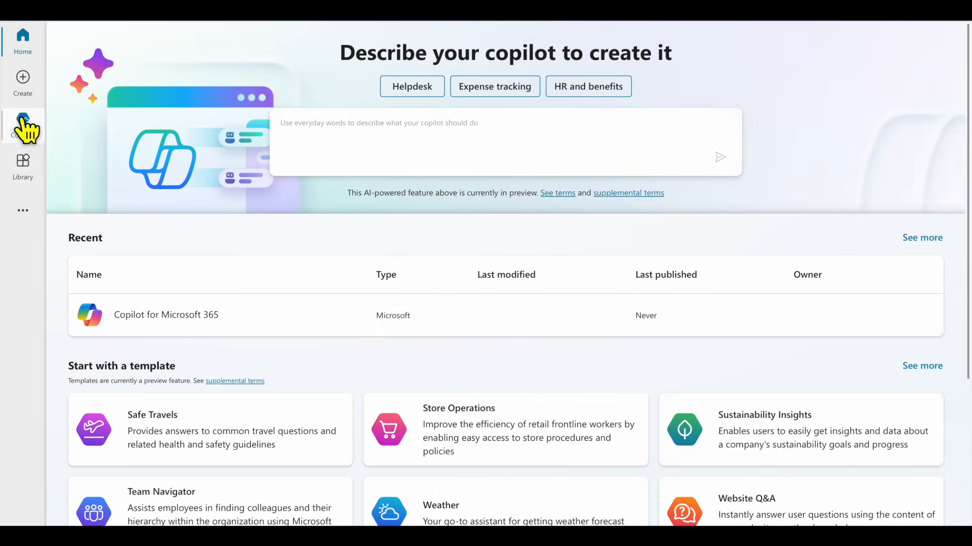
# Open the ServiceNow action under Copilot for Microsoft 365's Custom Connector actions
pyautogui.click(23, 121)
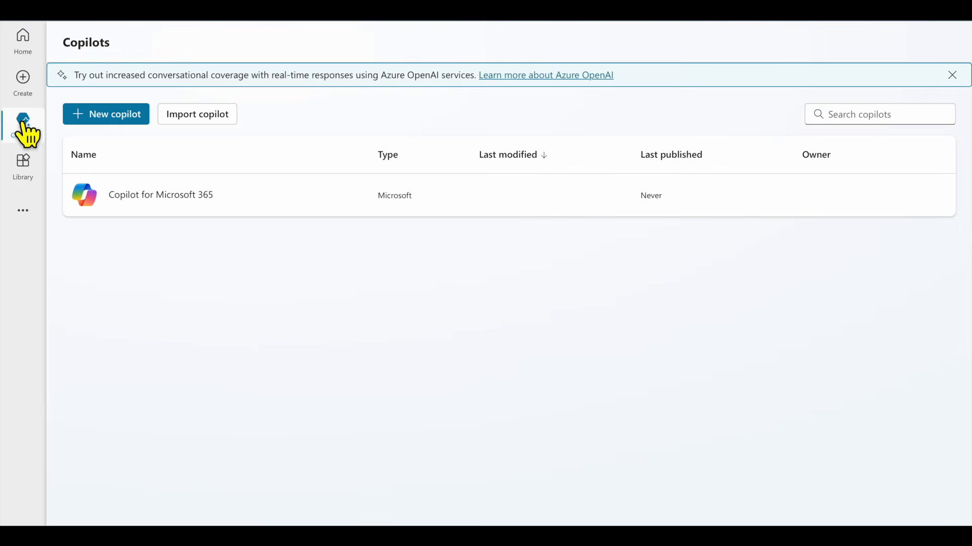
pyautogui.click(178, 199)
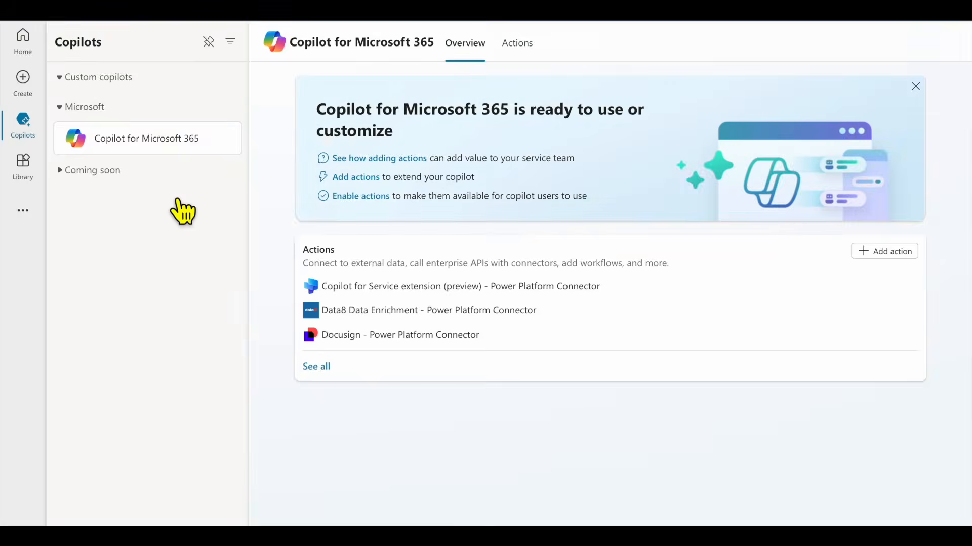
pyautogui.click(321, 366)
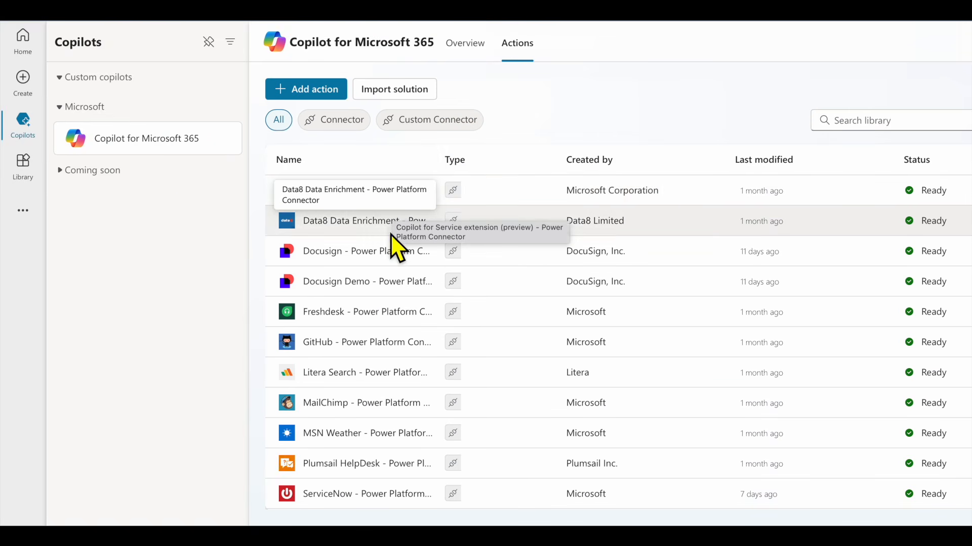
pyautogui.scroll(-4, 390, 234)
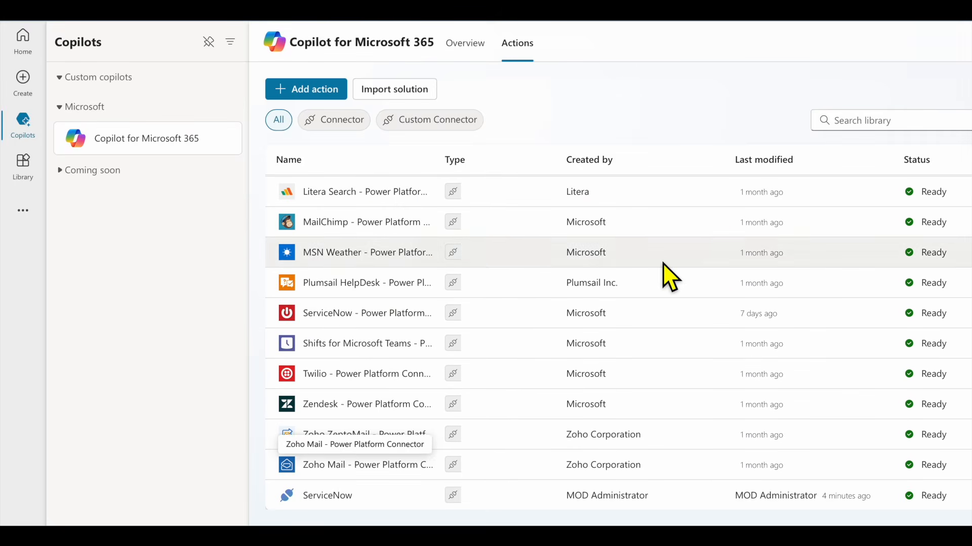
pyautogui.scroll(4, 678, 277)
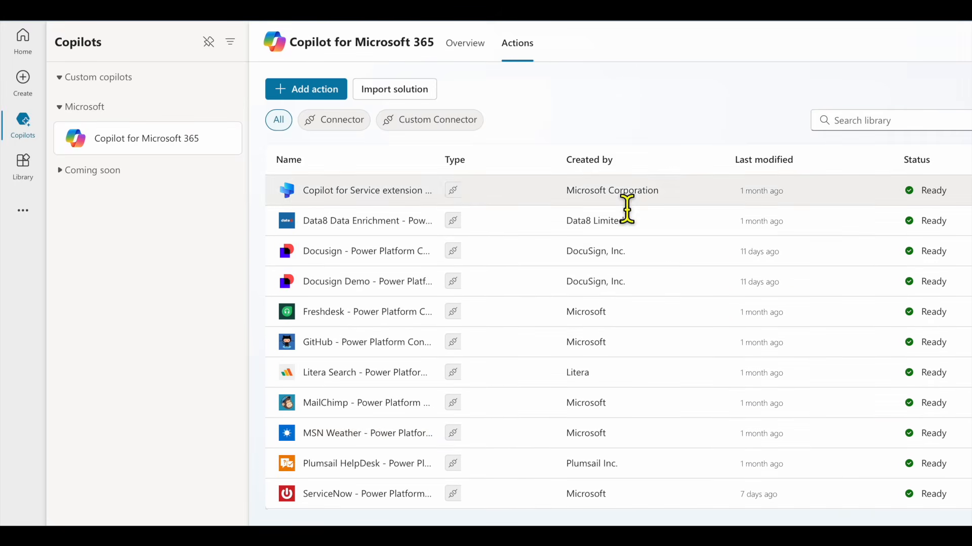
pyautogui.click(444, 127)
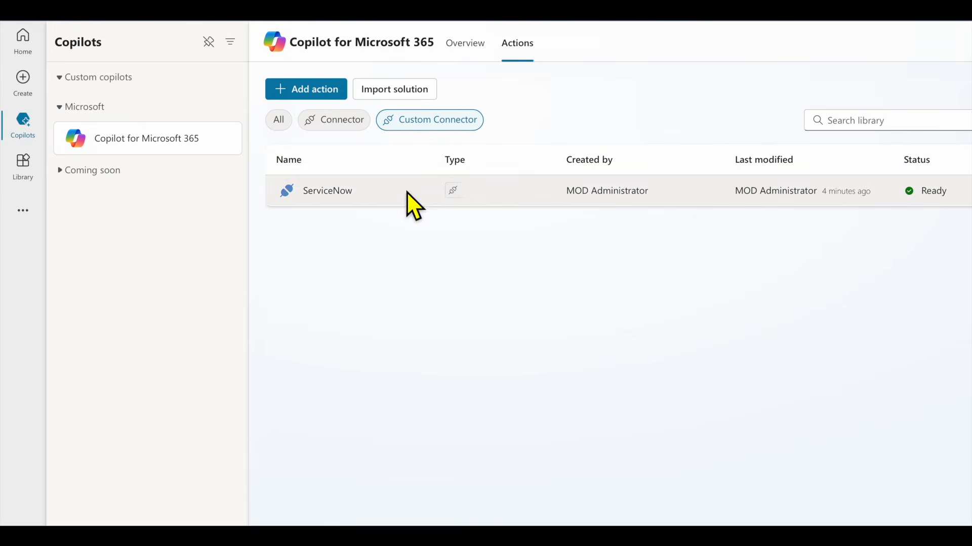
pyautogui.click(327, 192)
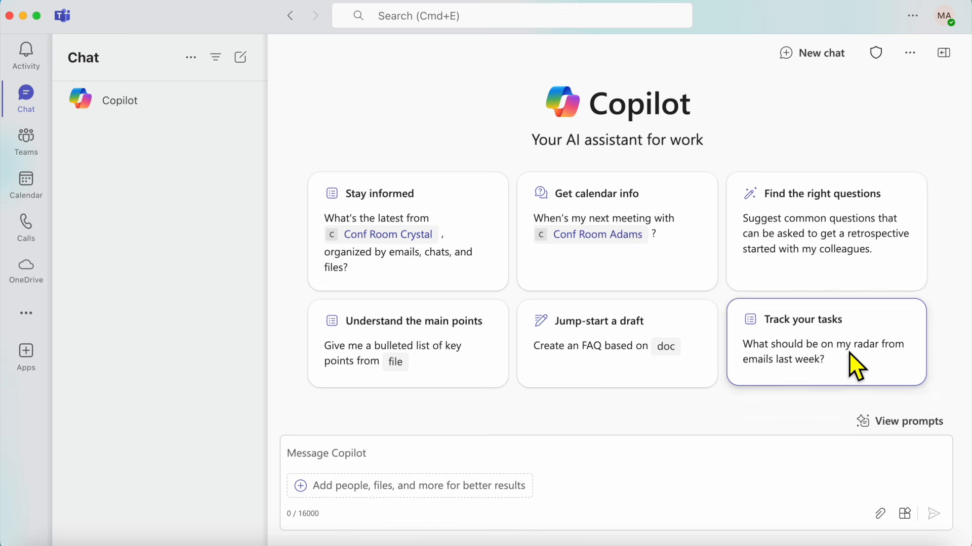
# Review the Copilot extensions list, then type 'Can you assist me with Servicenow tickets that are open?'
pyautogui.click(905, 514)
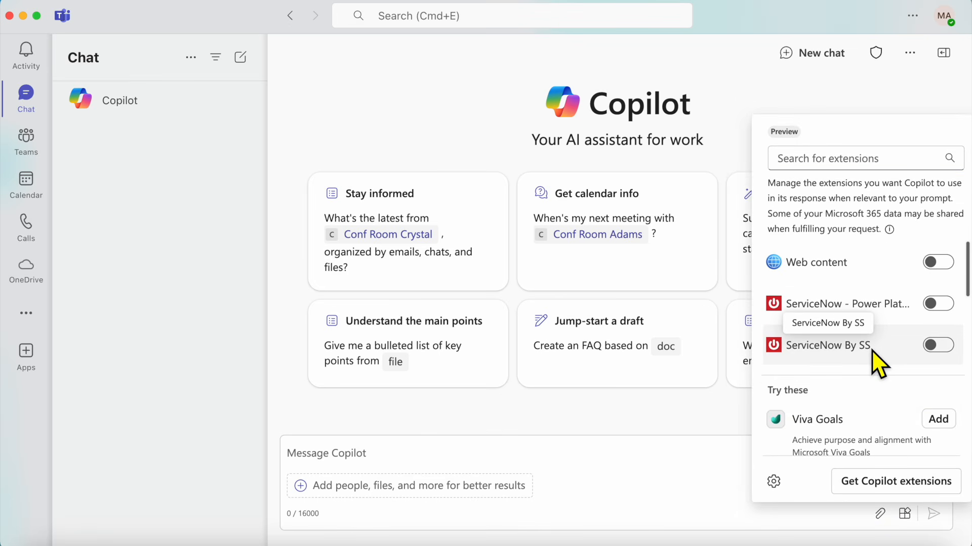
pyautogui.scroll(-10, 866, 396)
pyautogui.scroll(-5, 867, 397)
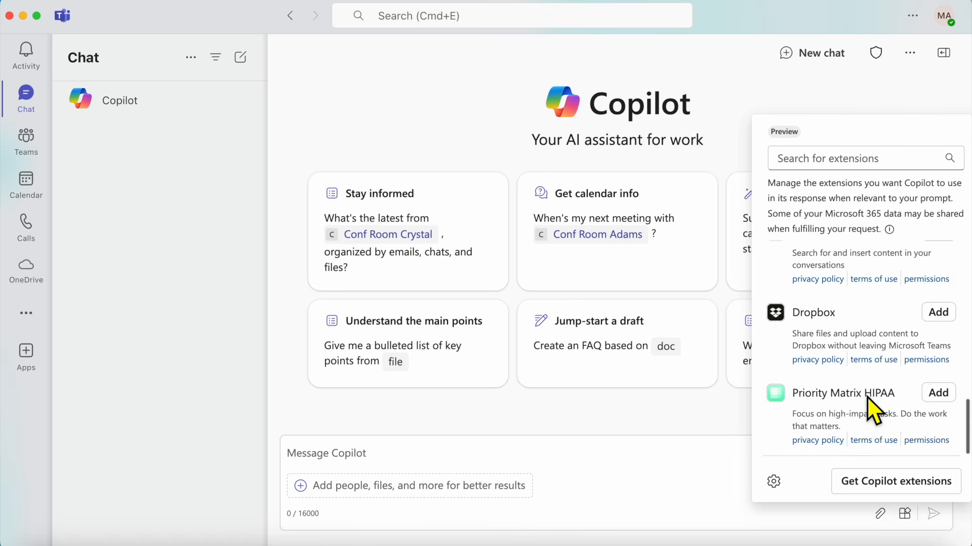
pyautogui.scroll(15, 866, 396)
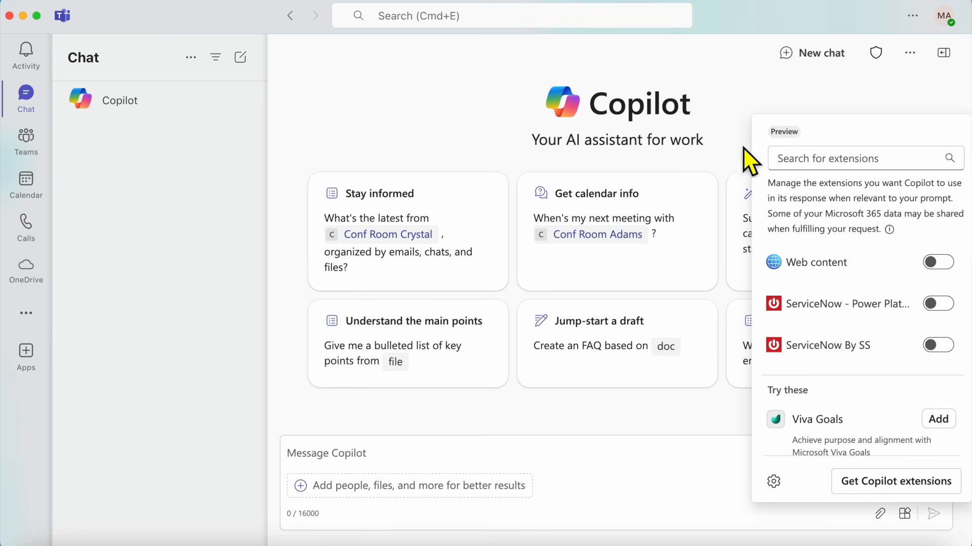
pyautogui.click(731, 120)
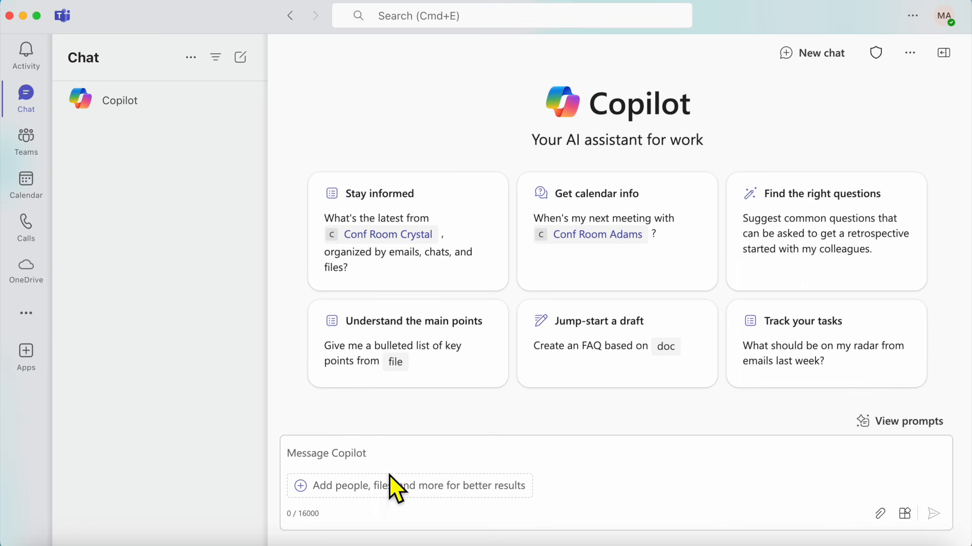
pyautogui.click(375, 458)
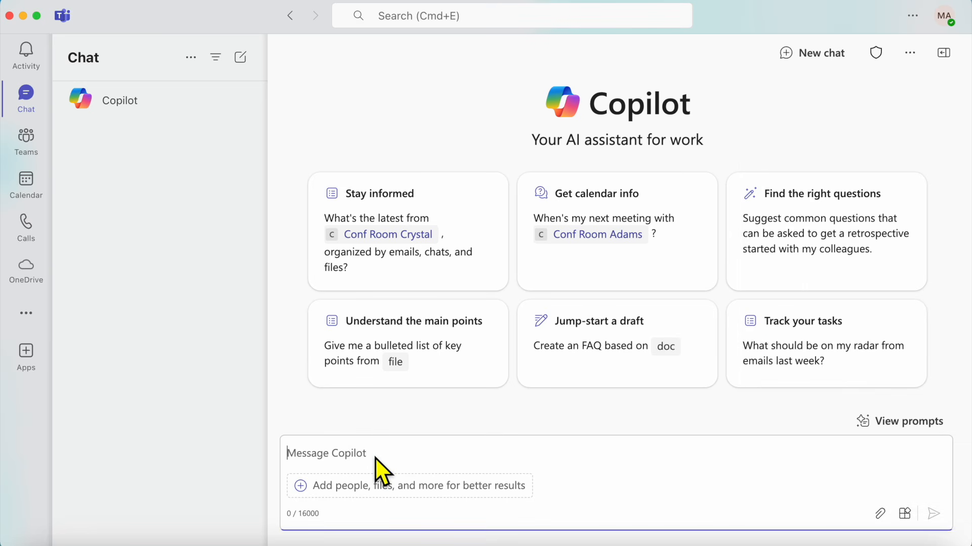
pyautogui.write('Can you assist')
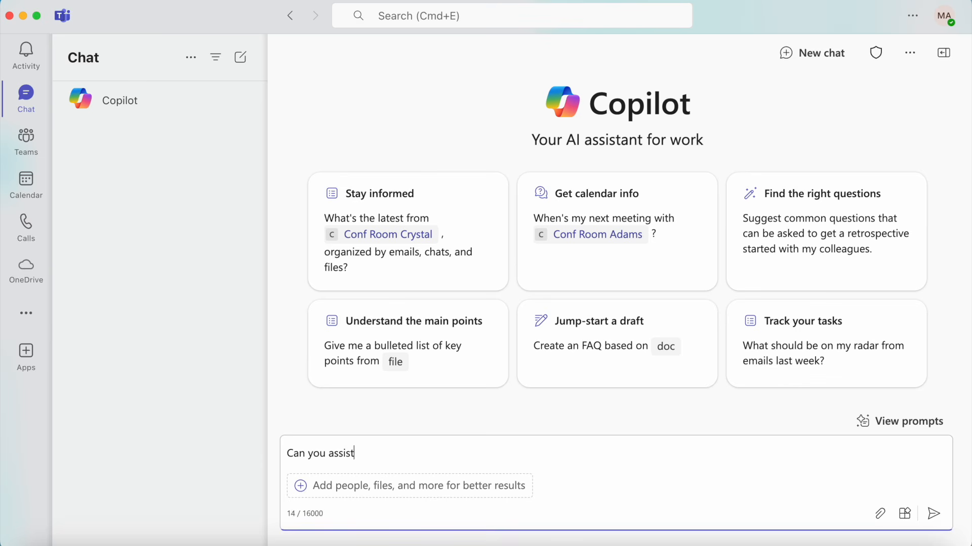
pyautogui.write(' me with Servicenow tickets that are ope')
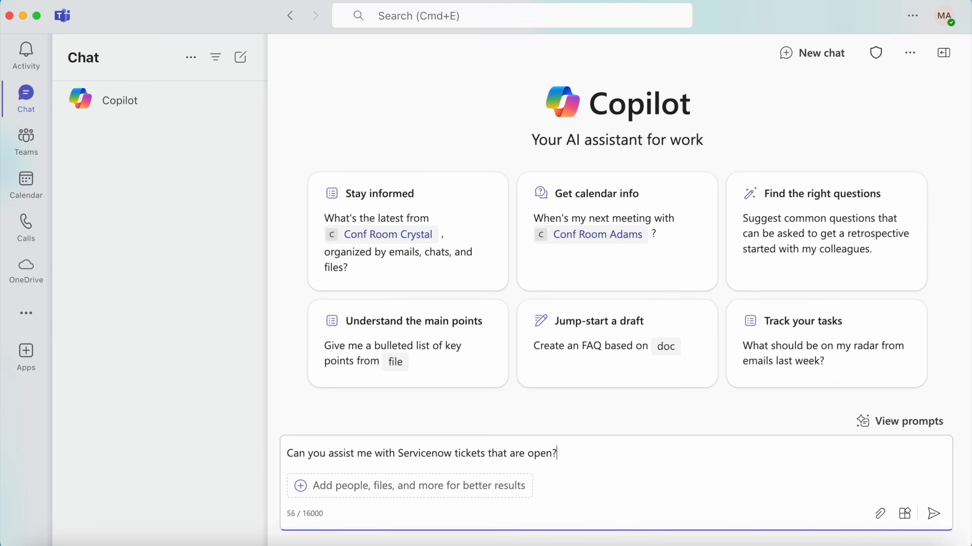
pyautogui.write('n?')
# Send the question about open ServiceNow tickets to Copilot
pyautogui.press('Return')
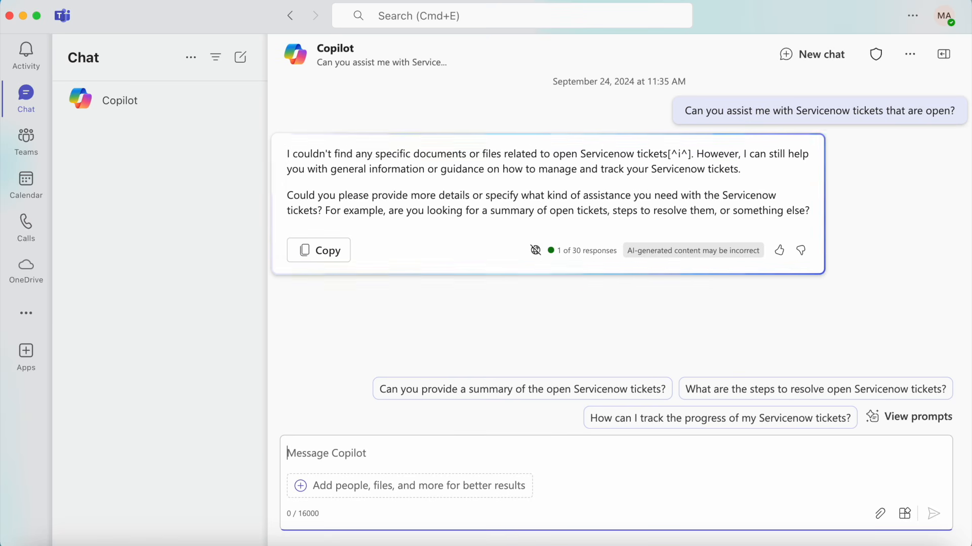
# Turn on the ServiceNow By SS extension in Copilot's extensions list
pyautogui.click(910, 517)
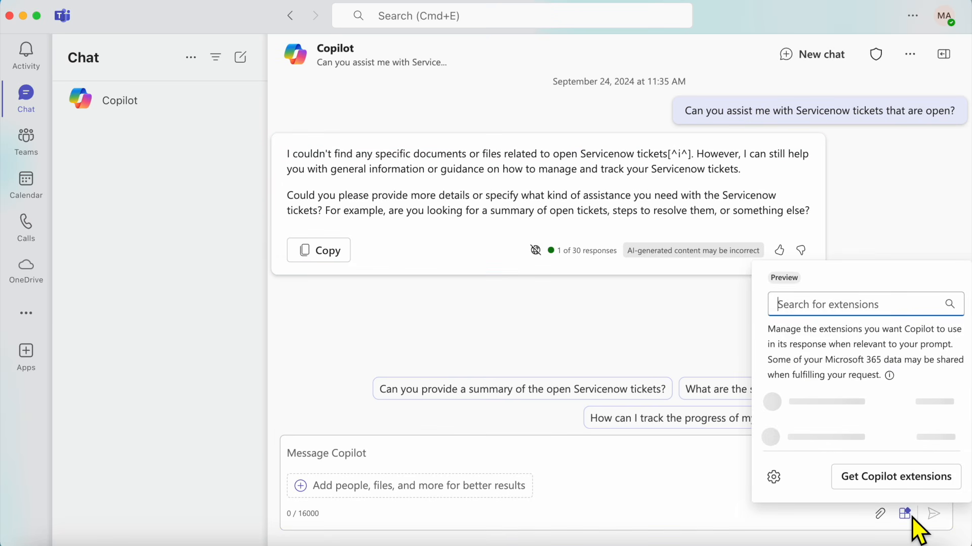
pyautogui.click(948, 349)
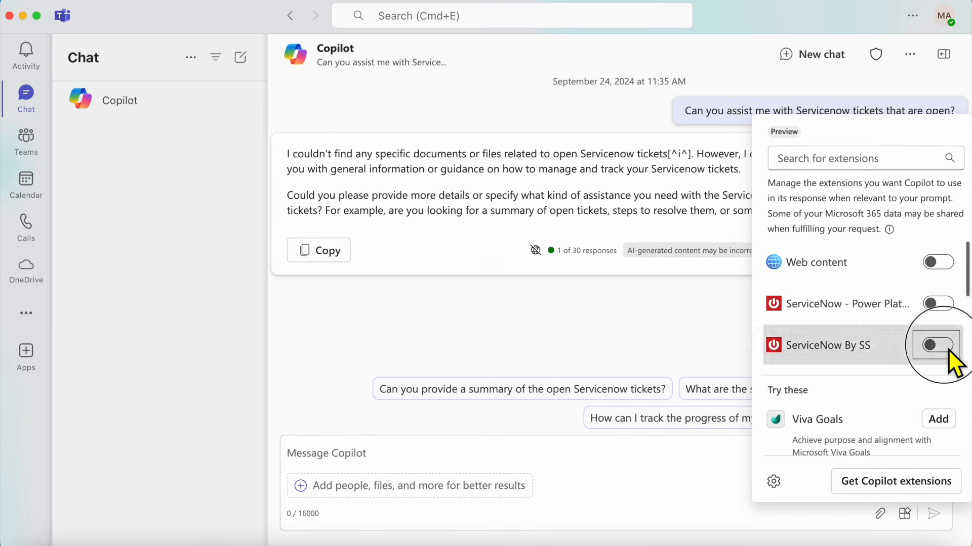
pyautogui.click(582, 316)
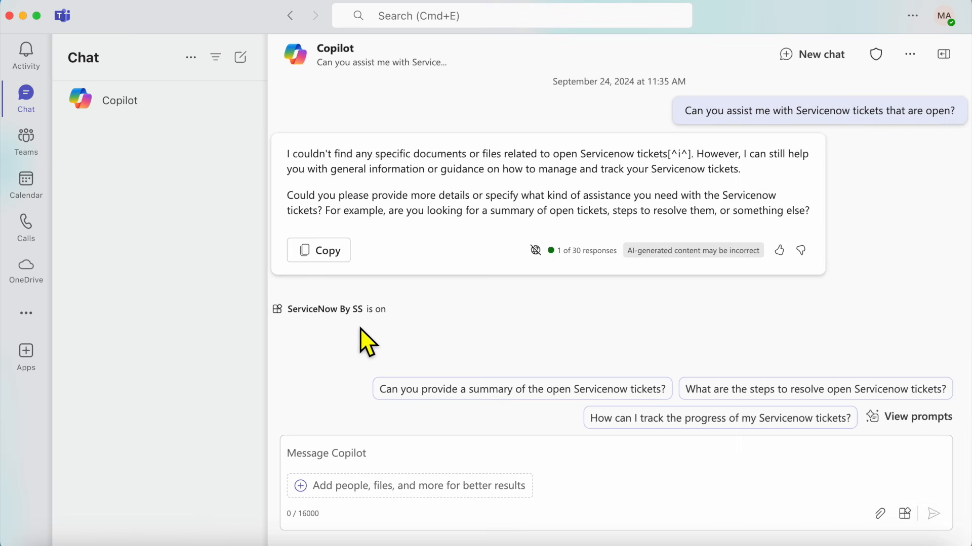
# Ask Copilot 'Can you assist me with Servicenow tickets that are open?'
pyautogui.click(313, 452)
pyautogui.write('Can you assist me with Servicenow tickets')
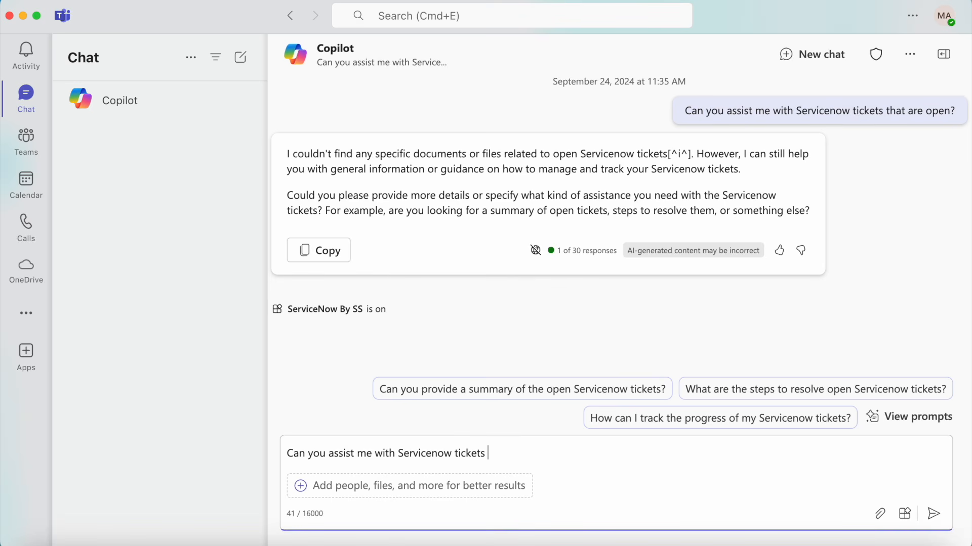
pyautogui.write(' that are open?')
pyautogui.press('Return')
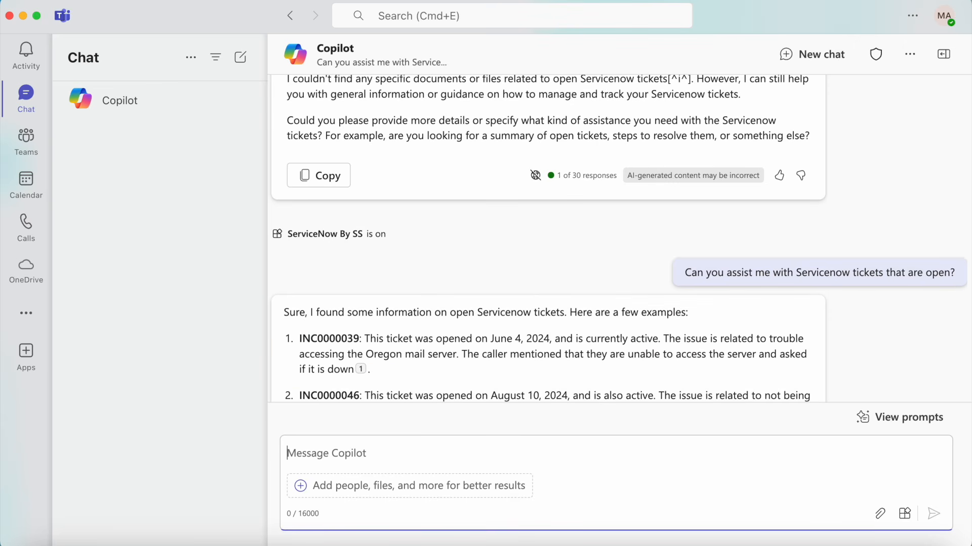
# Review the open-incident reply and type 'Can you list the last 10 incidents in servicenow?'
pyautogui.scroll(-3, 369, 236)
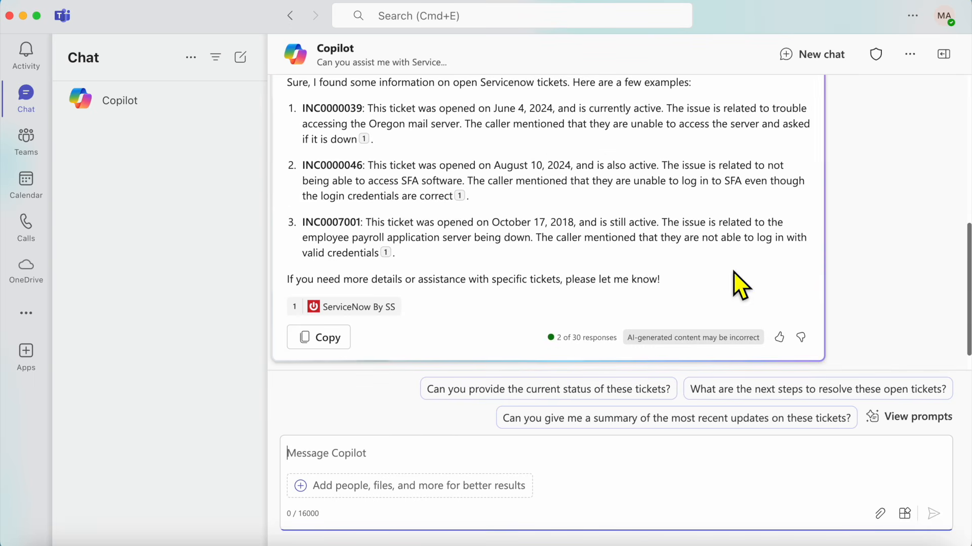
pyautogui.scroll(2, 736, 276)
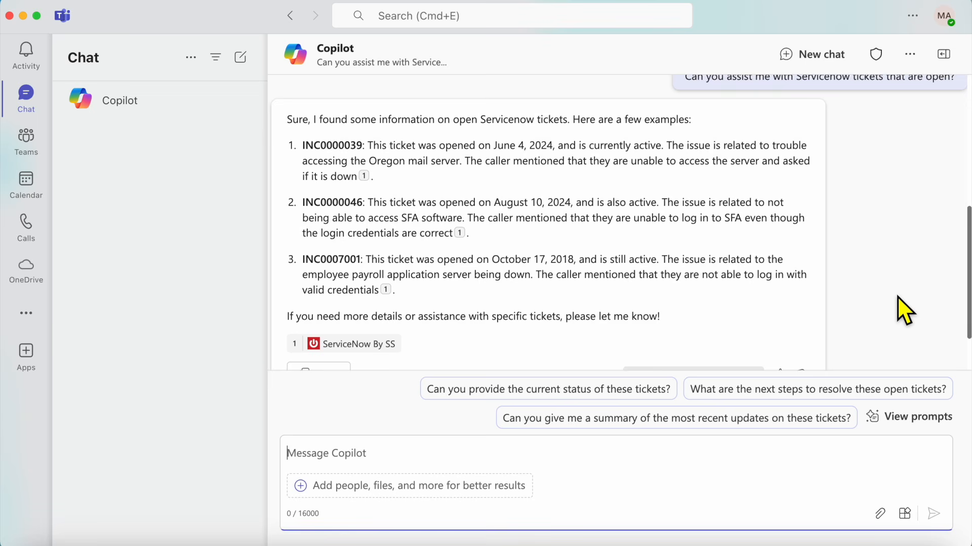
pyautogui.scroll(2, 897, 297)
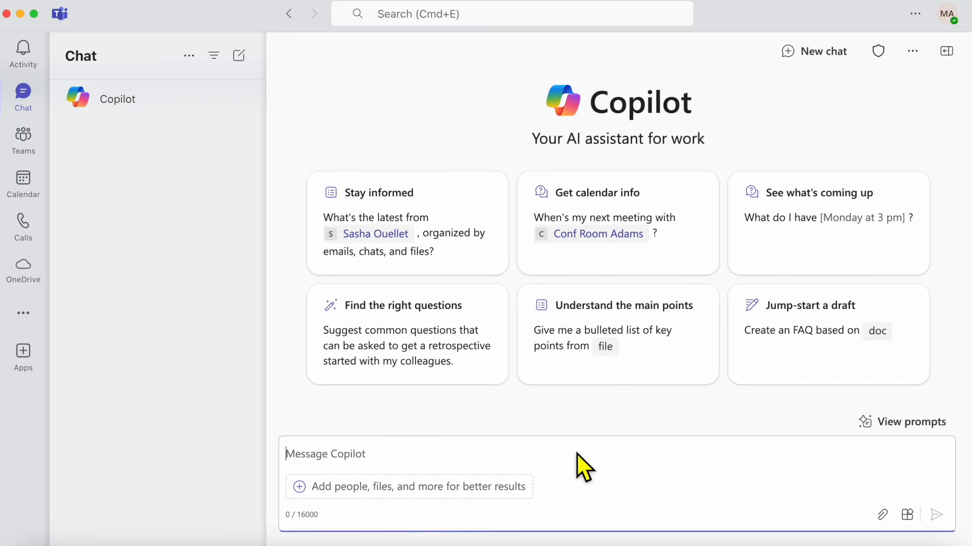
pyautogui.write('Can you')
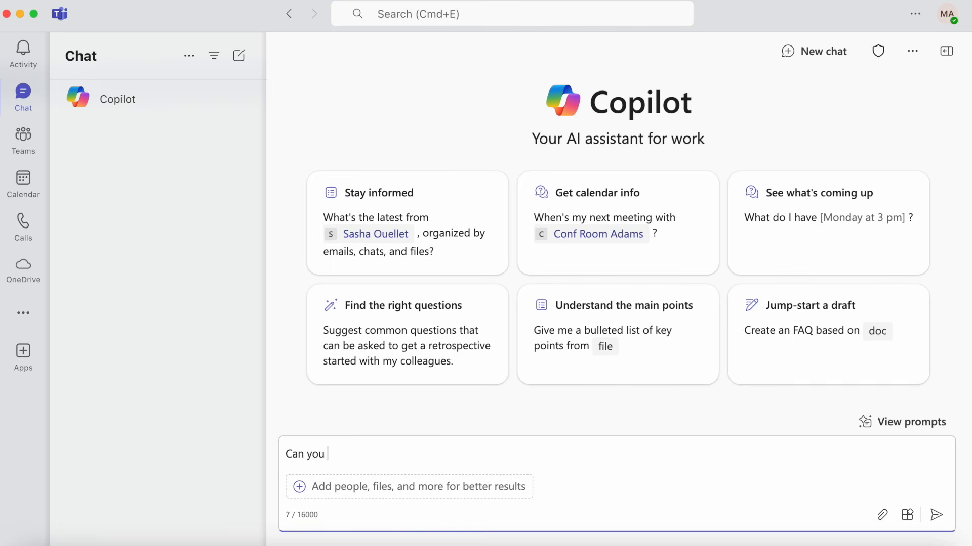
pyautogui.write(' list the last 10 incidents in servicenow?')
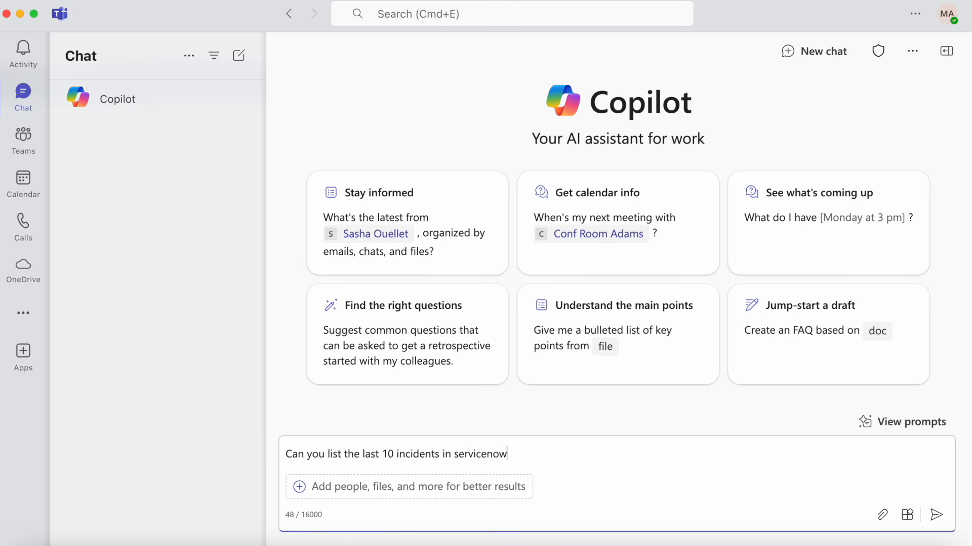
# Send the last-10-incidents request, review the list, and start a table request including date and severity
pyautogui.press('Return')
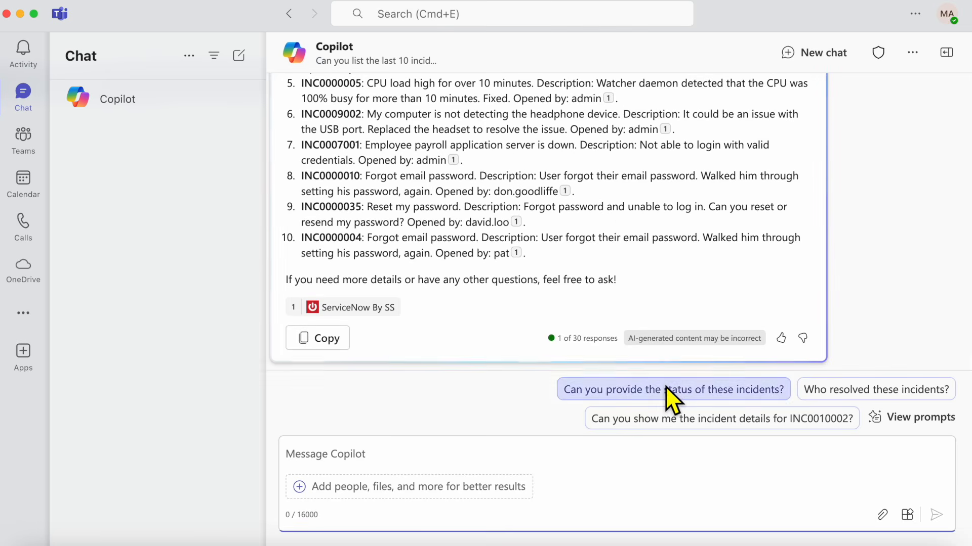
pyautogui.scroll(3, 619, 218)
pyautogui.scroll(3, 619, 217)
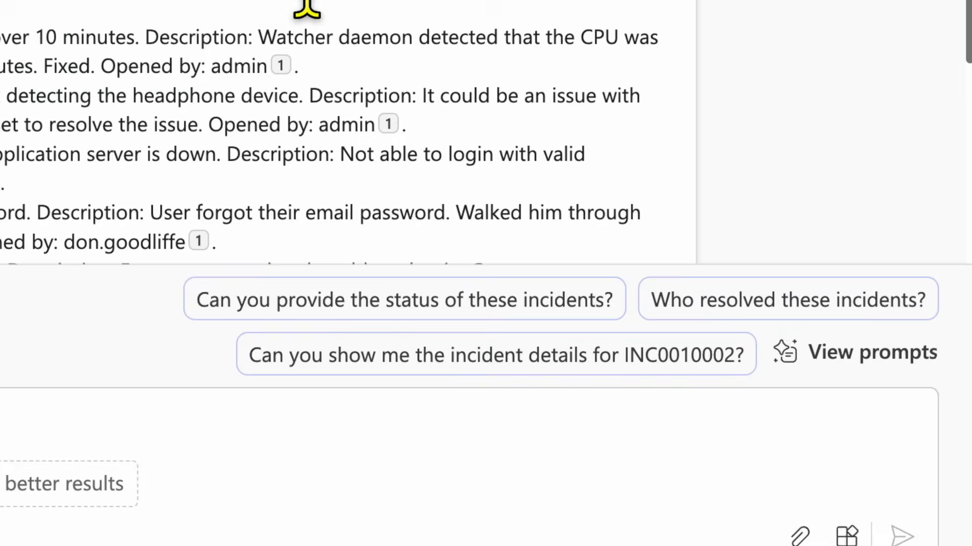
pyautogui.scroll(-3, 623, 236)
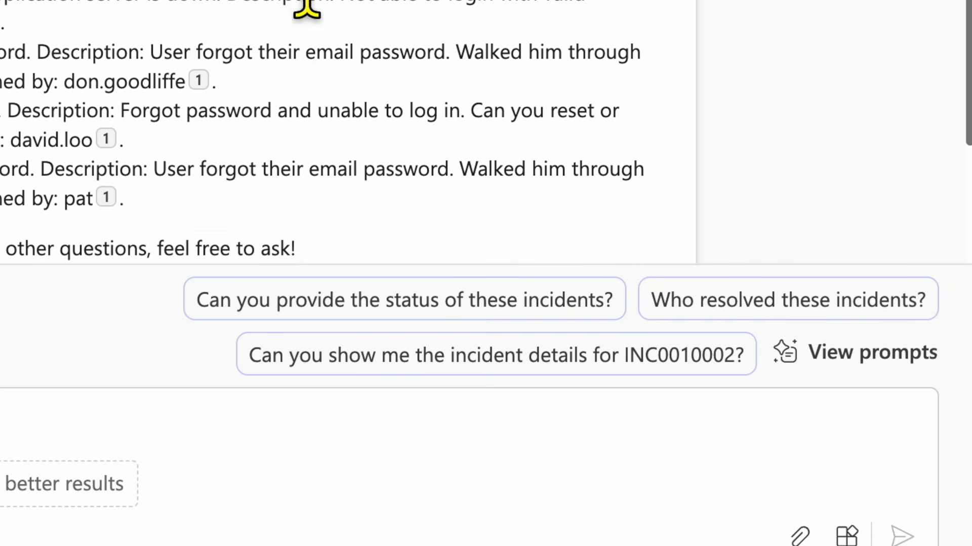
pyautogui.write('W')
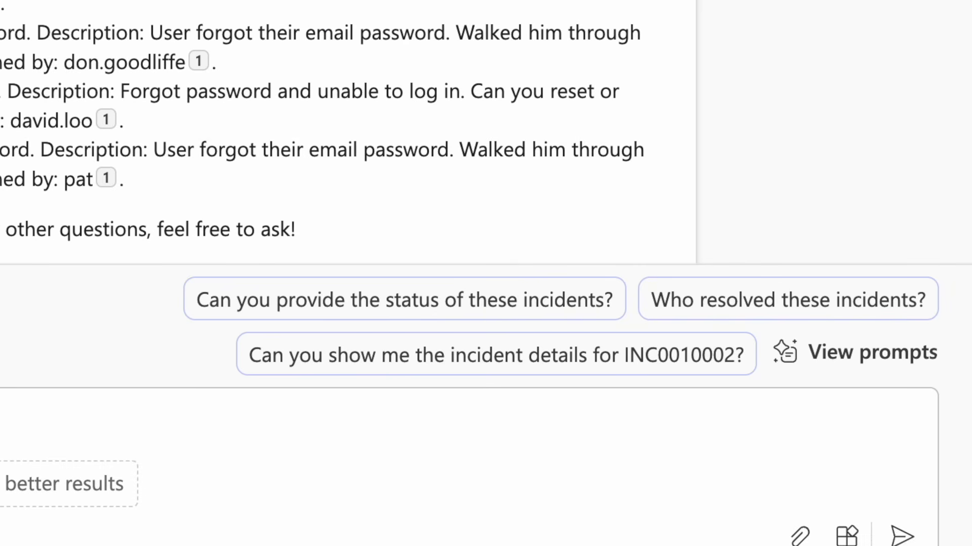
pyautogui.write('Can you put these')
pyautogui.write(' inciden')
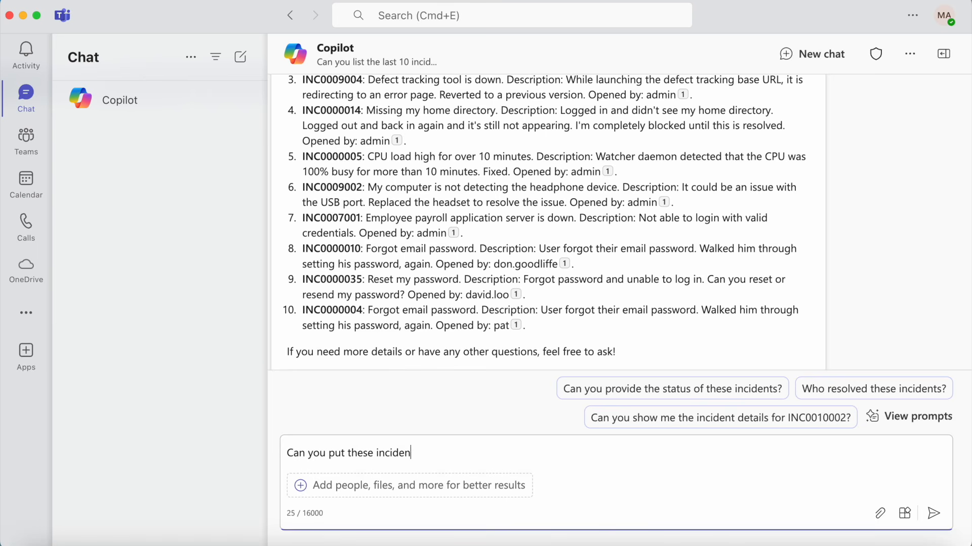
pyautogui.write('ts in a table and include the date and severity along with the description')
# Send the table request with date, severity and description, and scroll through the 10-incident table
pyautogui.press('Return')
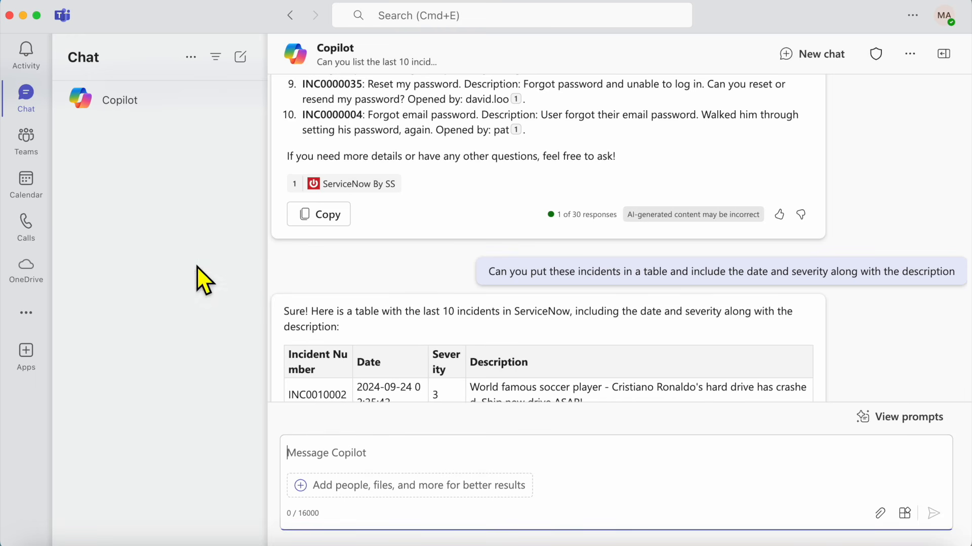
pyautogui.scroll(-2, 311, 168)
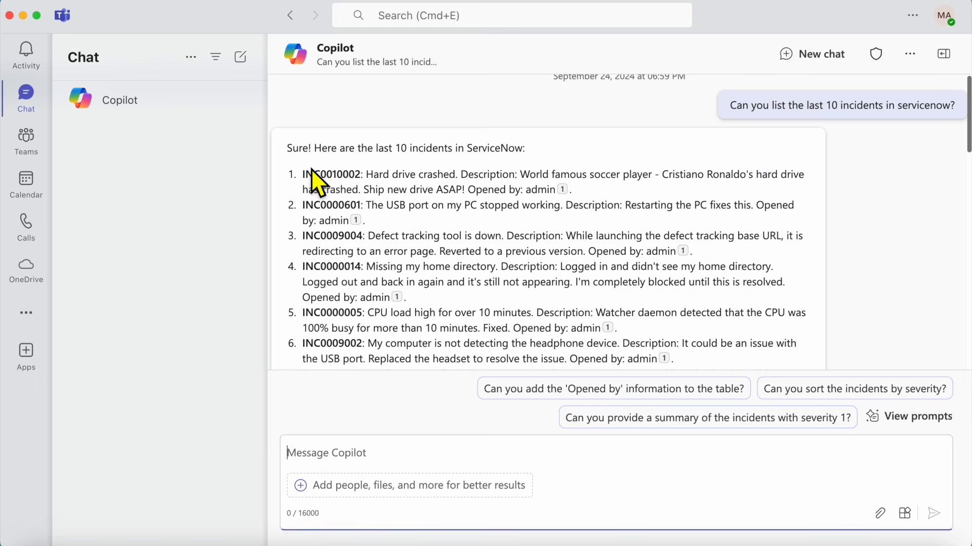
pyautogui.scroll(-5, 311, 169)
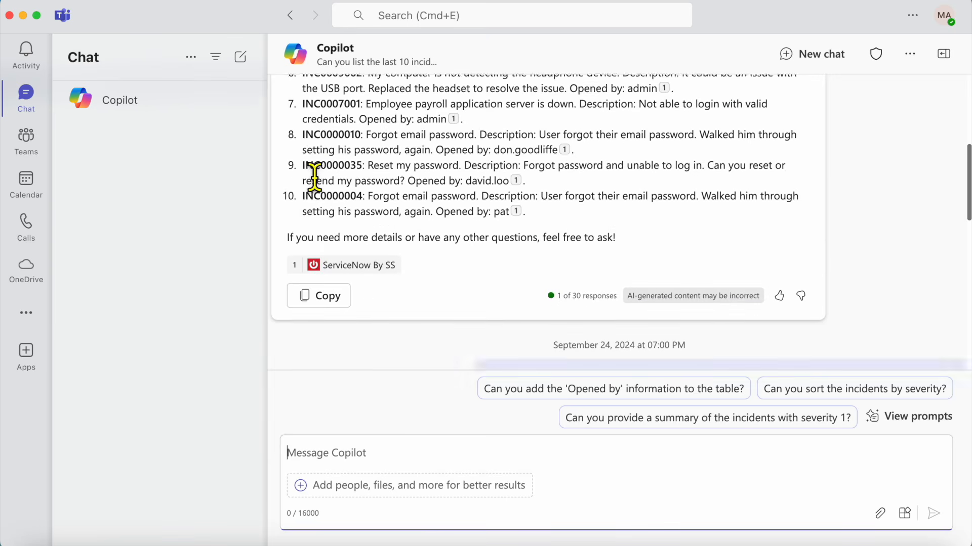
pyautogui.scroll(-5, 314, 177)
pyautogui.scroll(-1, 314, 177)
pyautogui.scroll(-3, 315, 177)
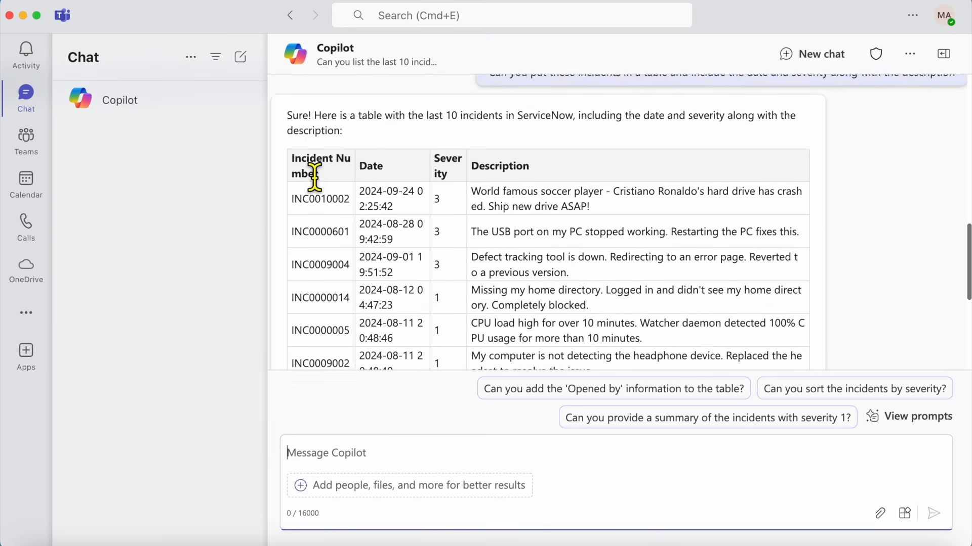
# Ask Copilot 'Can you sort the incidents by severity?' and review the re-sorted table
pyautogui.click(799, 393)
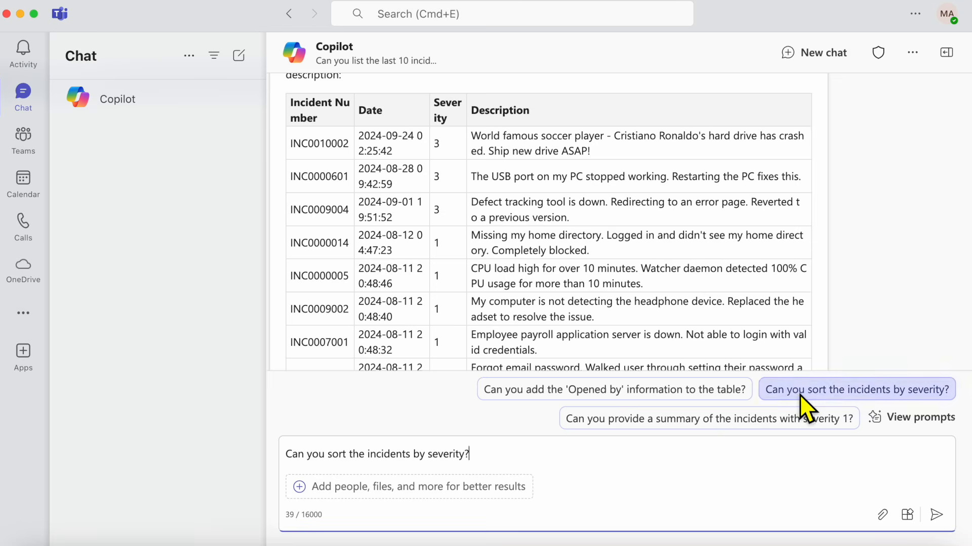
pyautogui.press('Return')
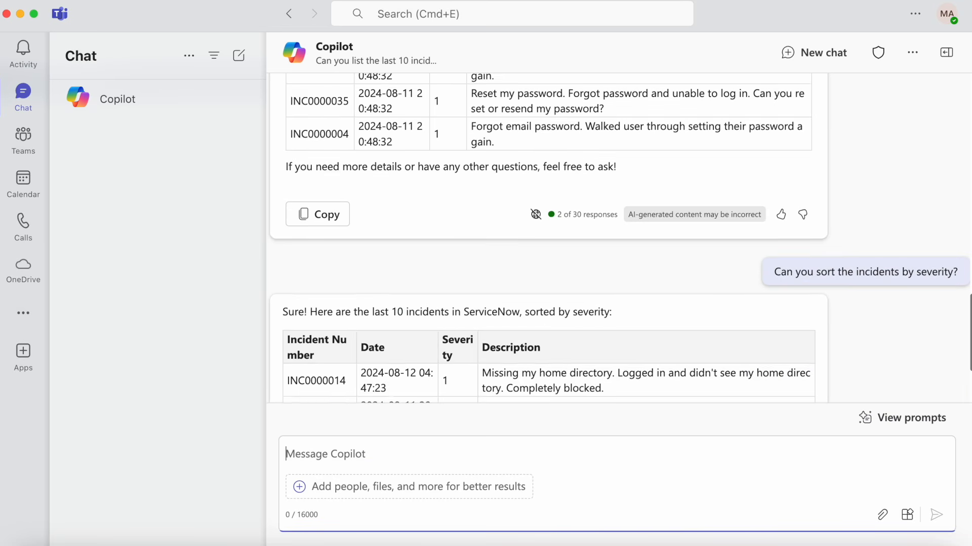
pyautogui.scroll(-5, 697, 305)
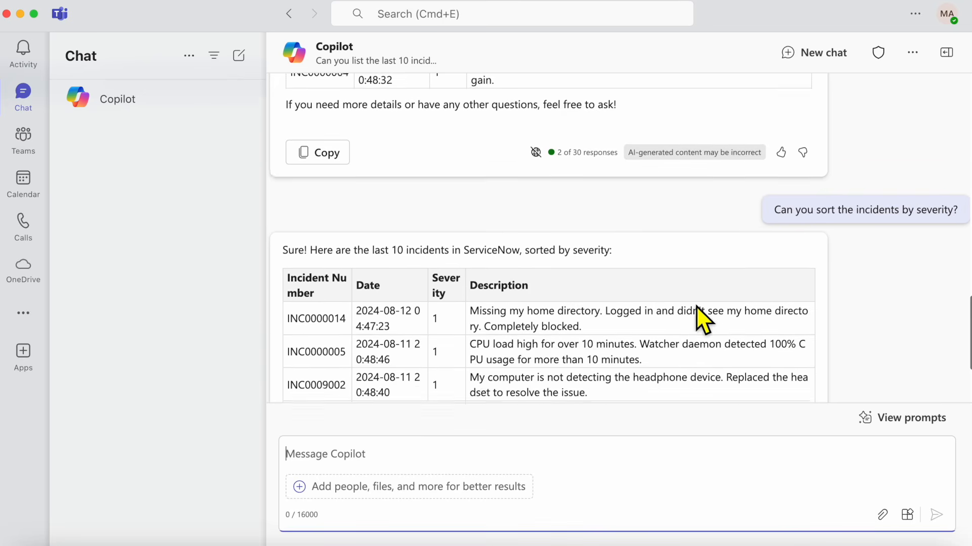
pyautogui.scroll(-2, 696, 306)
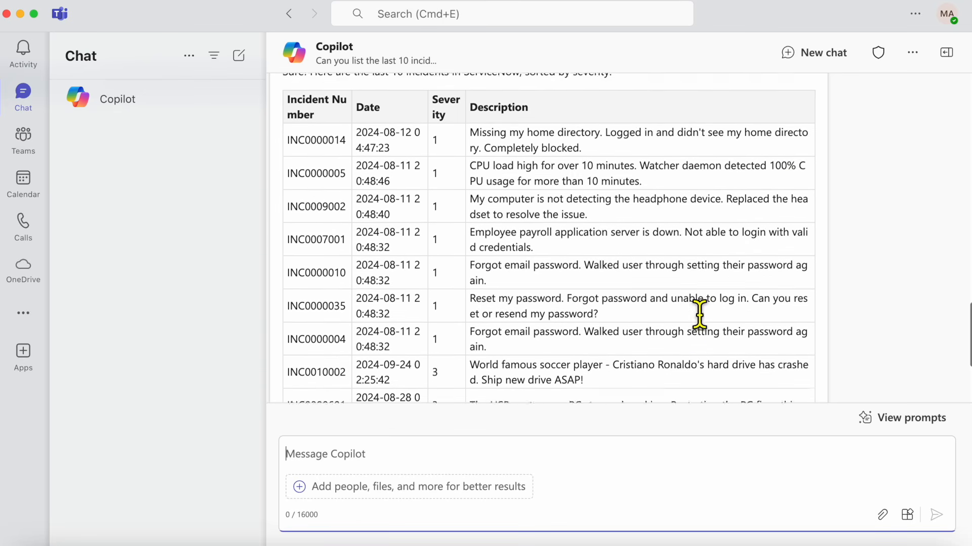
pyautogui.scroll(6, 698, 309)
pyautogui.scroll(-3, 697, 306)
pyautogui.scroll(-5, 696, 305)
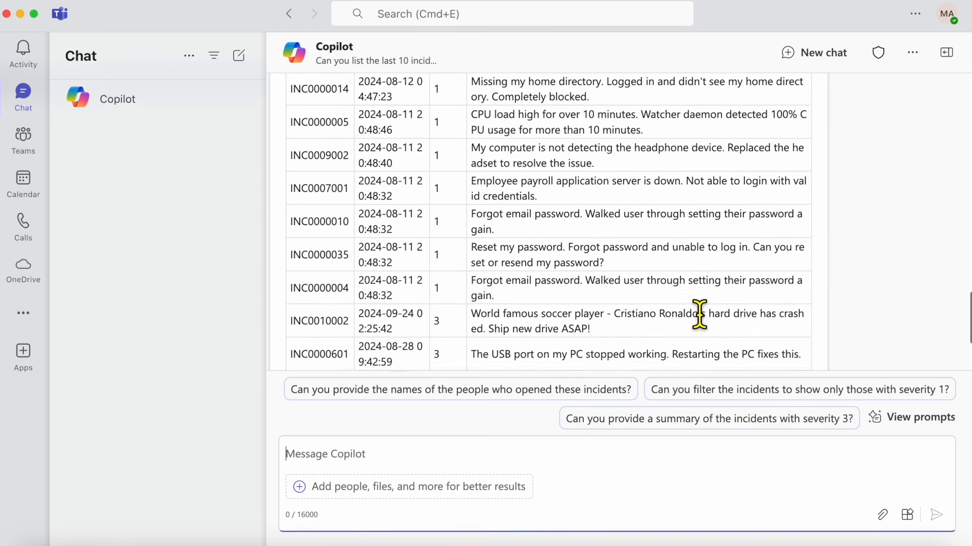
pyautogui.scroll(-3, 700, 314)
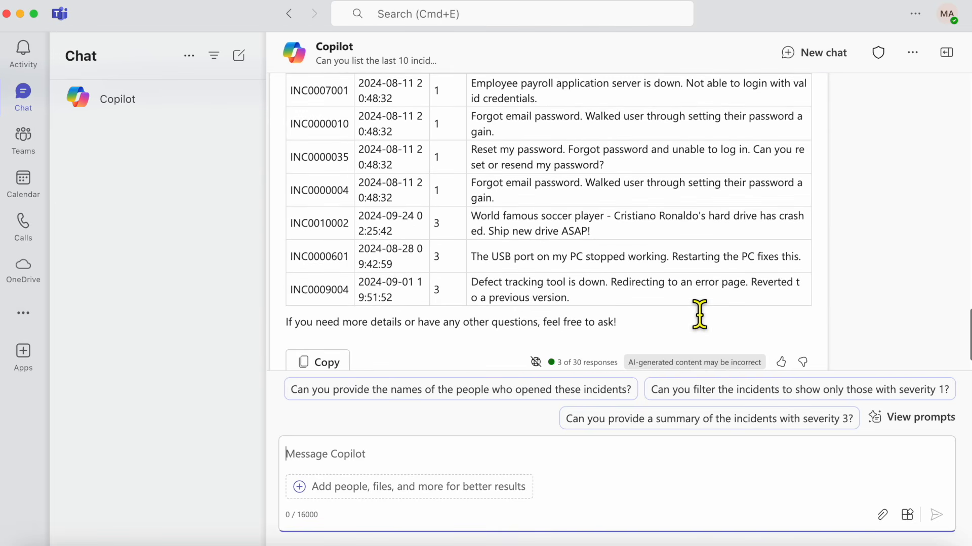
pyautogui.scroll(-1, 700, 314)
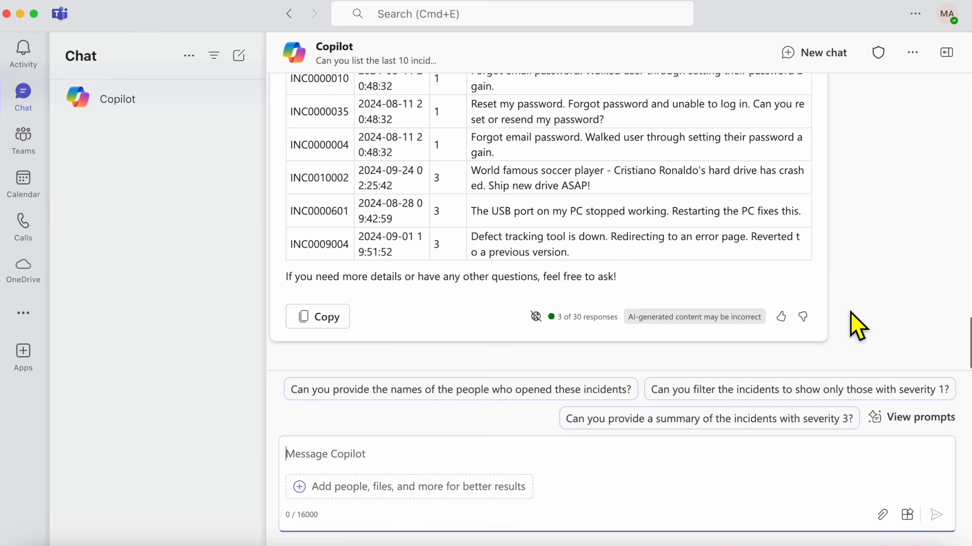
# Ask Copilot for the names of the people who opened these incidents, then pick the common-issues suggestion
pyautogui.click(594, 393)
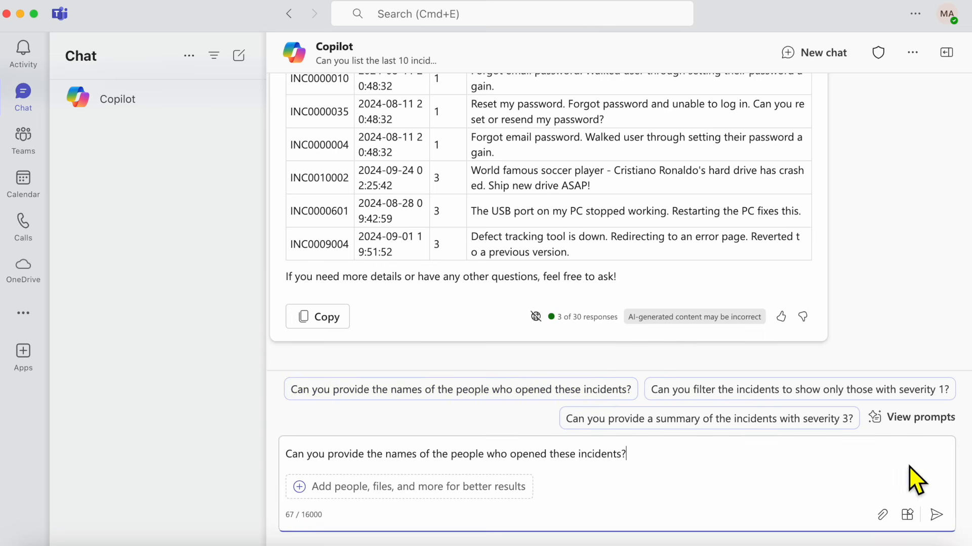
pyautogui.click(936, 515)
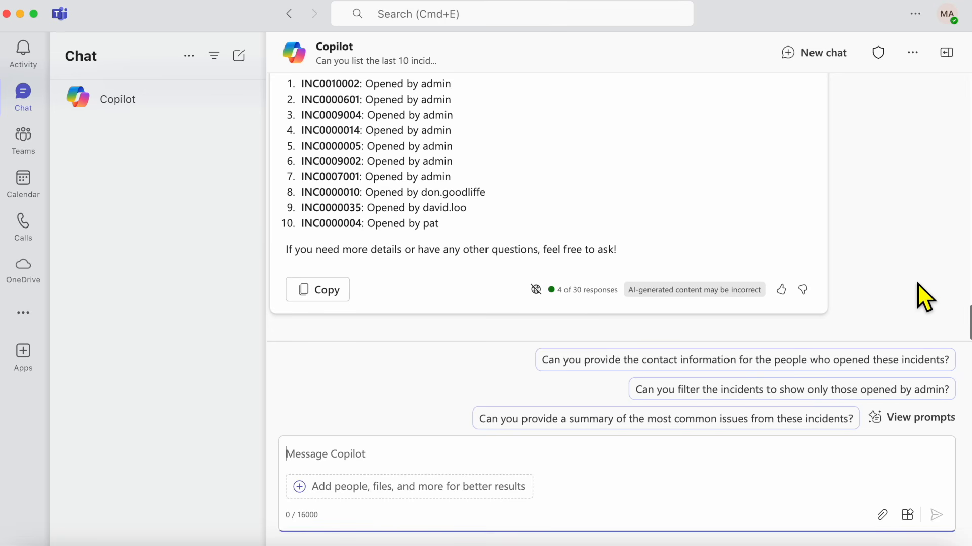
pyautogui.click(797, 420)
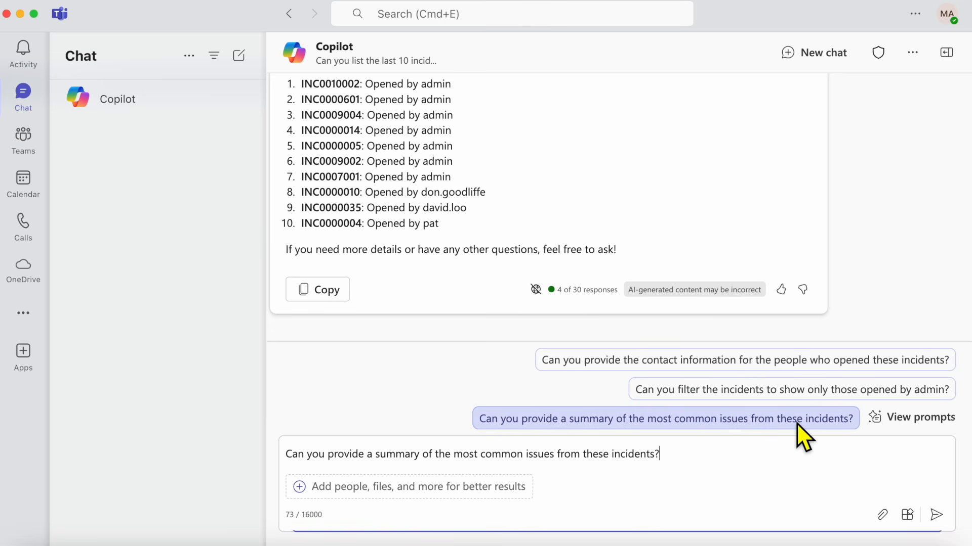
# Request a summary of the most common issues, then have Copilot categorize incidents by department or team
pyautogui.click(936, 515)
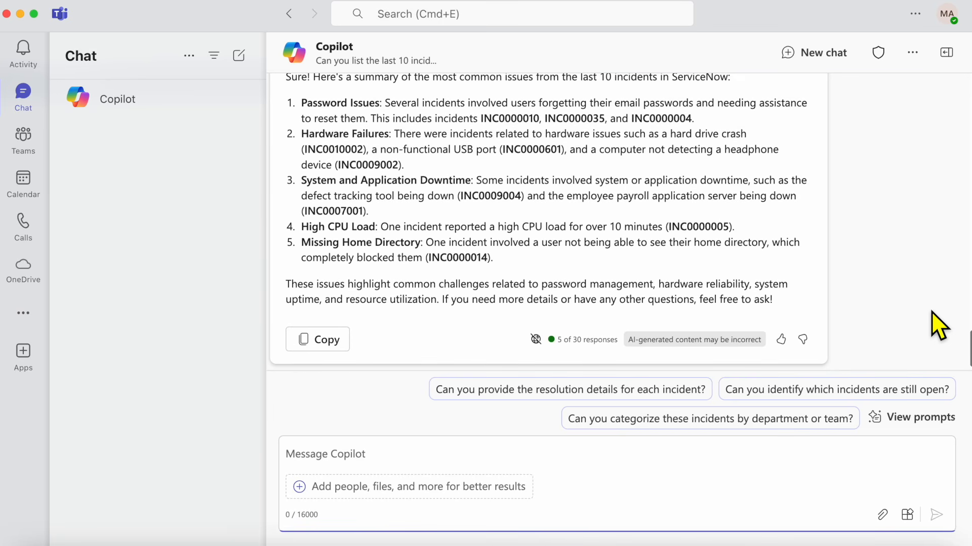
pyautogui.click(812, 420)
pyautogui.click(937, 516)
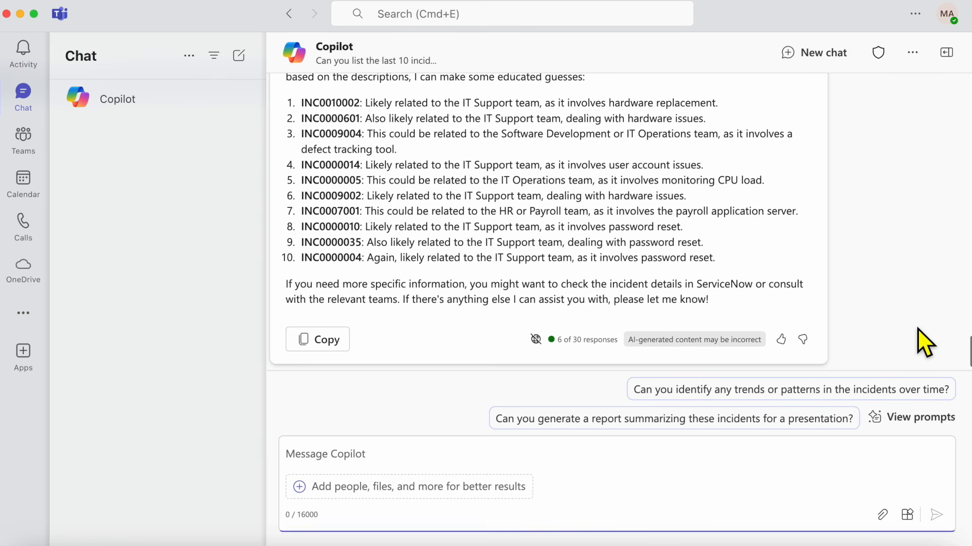
# Request a presentation report summarizing these incidents and scroll through the resulting Incident Summary Report
pyautogui.click(789, 427)
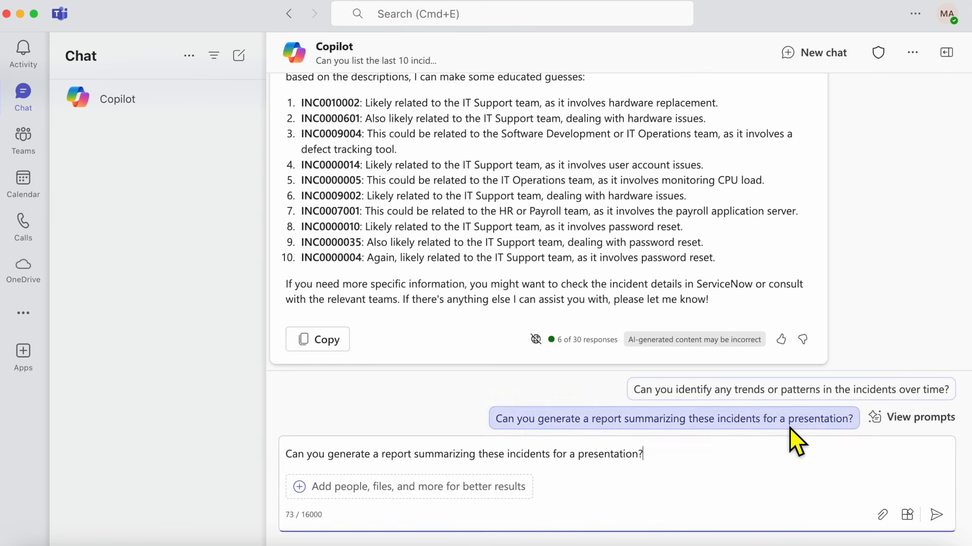
pyautogui.click(934, 516)
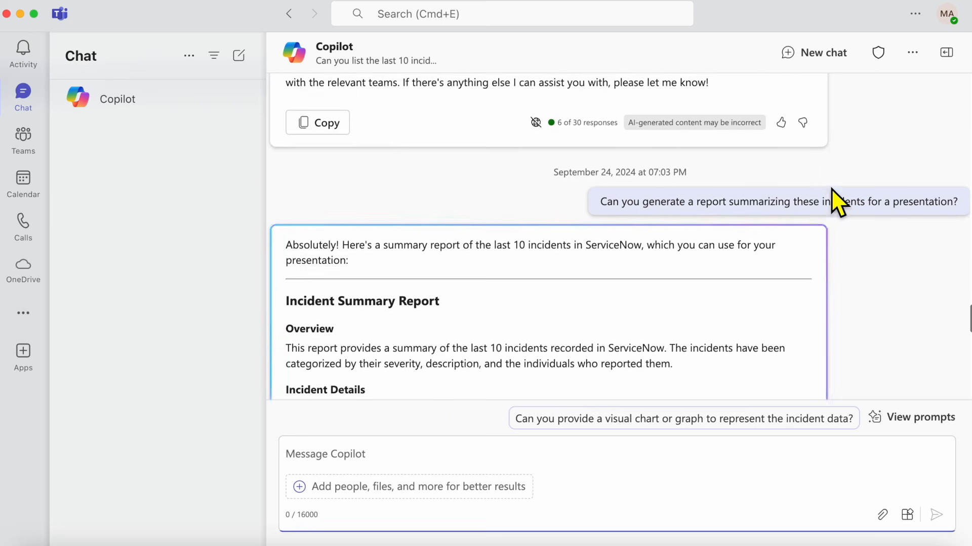
pyautogui.scroll(-5, 831, 188)
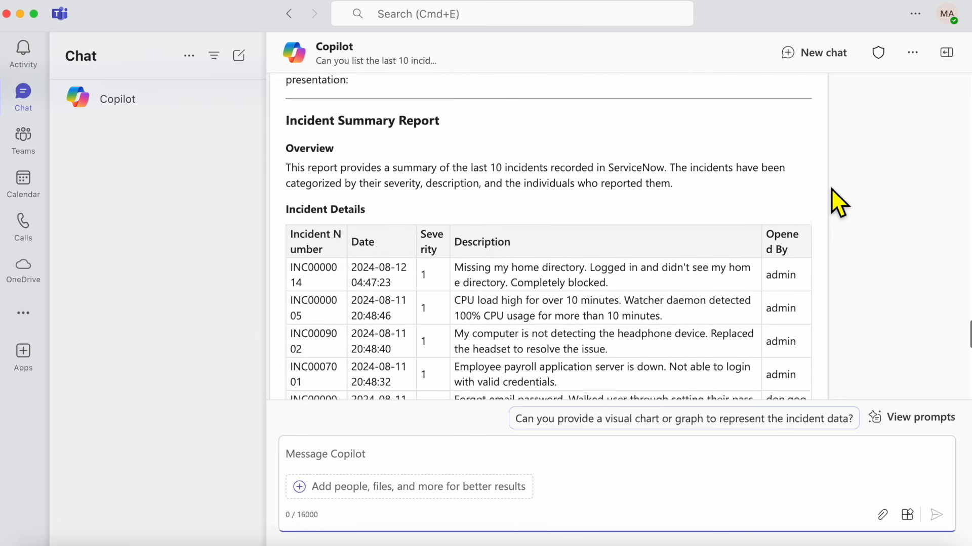
pyautogui.scroll(-3, 831, 188)
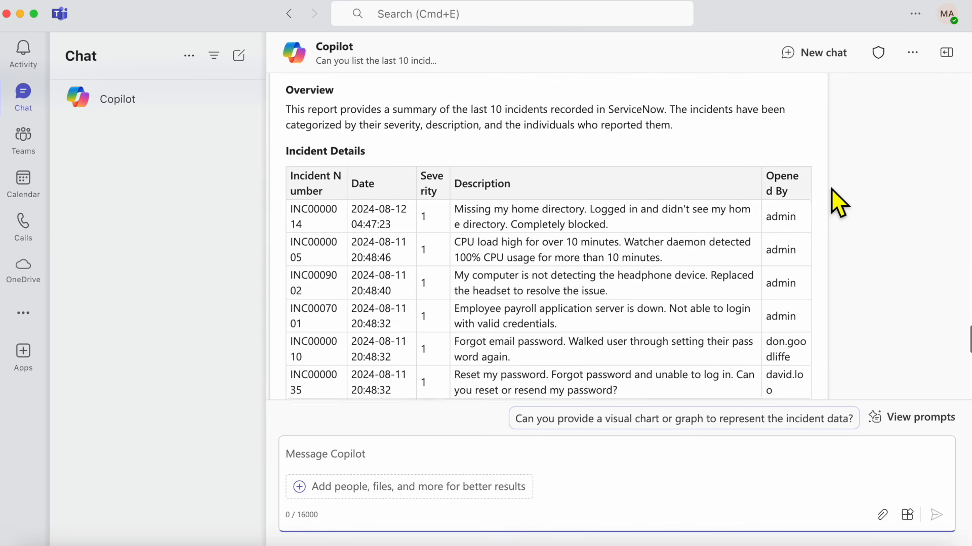
pyautogui.scroll(-5, 831, 188)
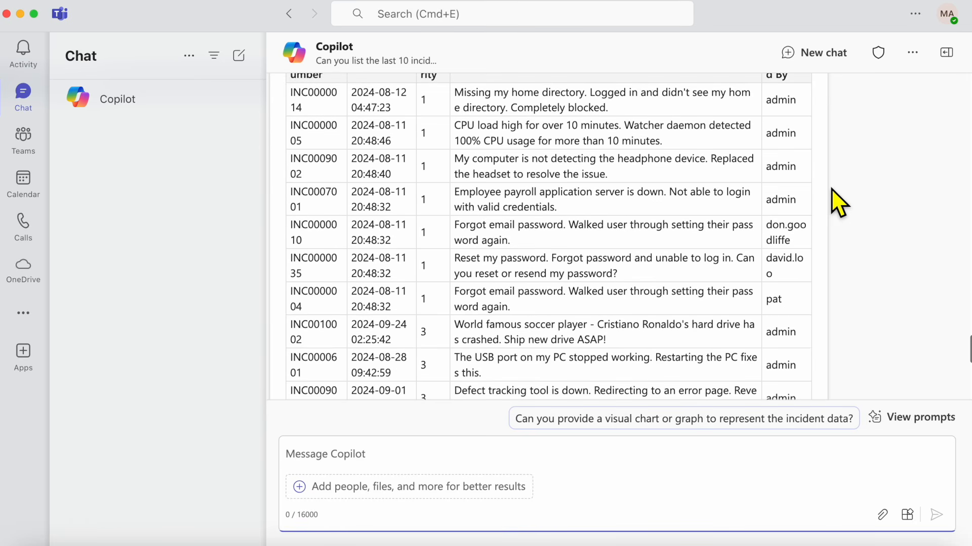